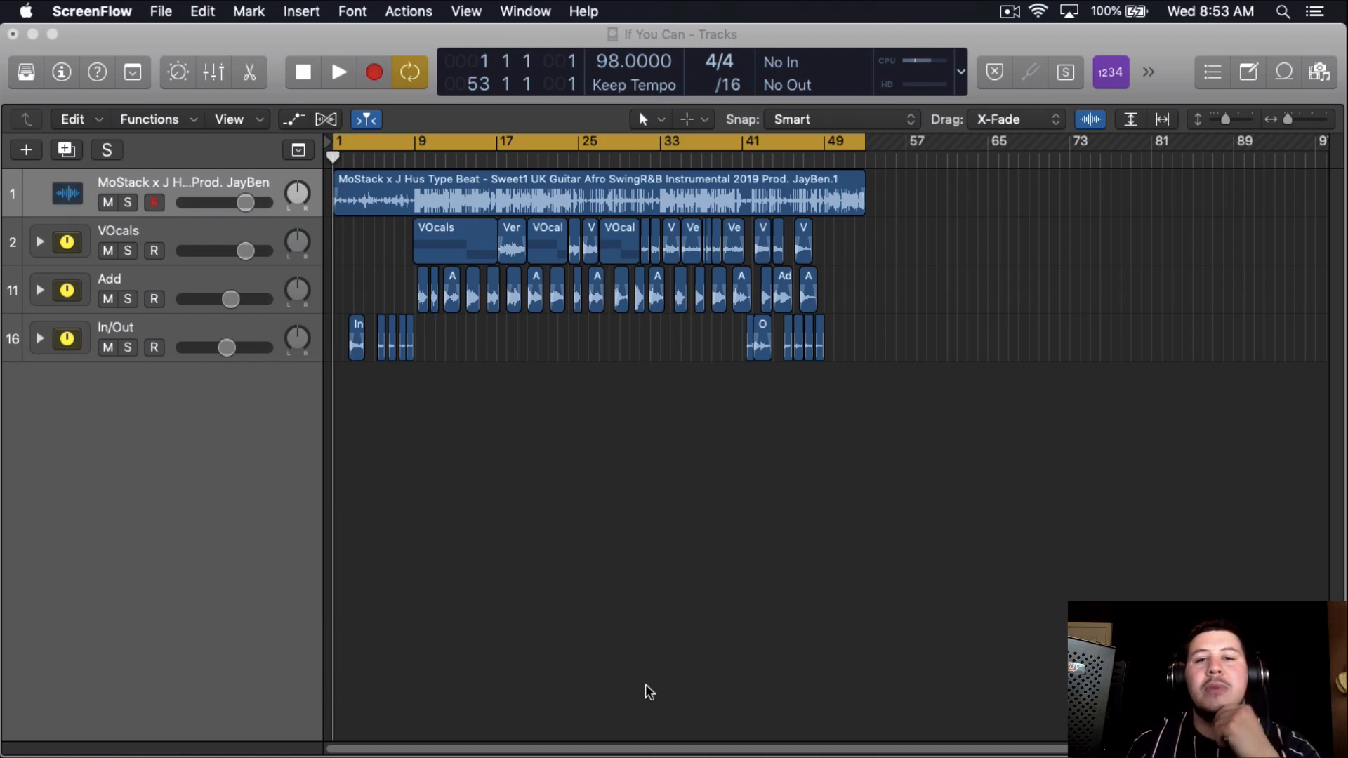
Turn off cycling and listen to the full arrangement up to about bar 17.
left_click(593, 558)
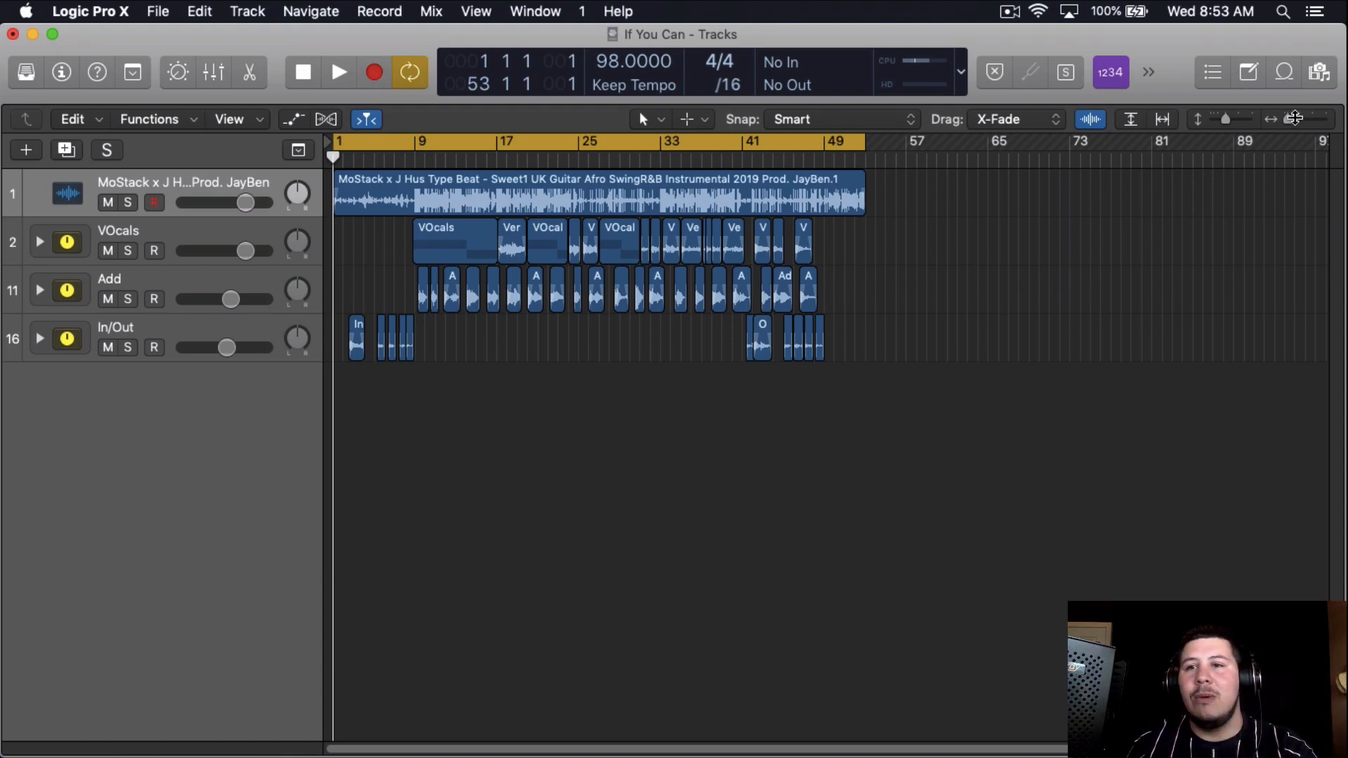
key("super+Right")
key("c")
key("space")
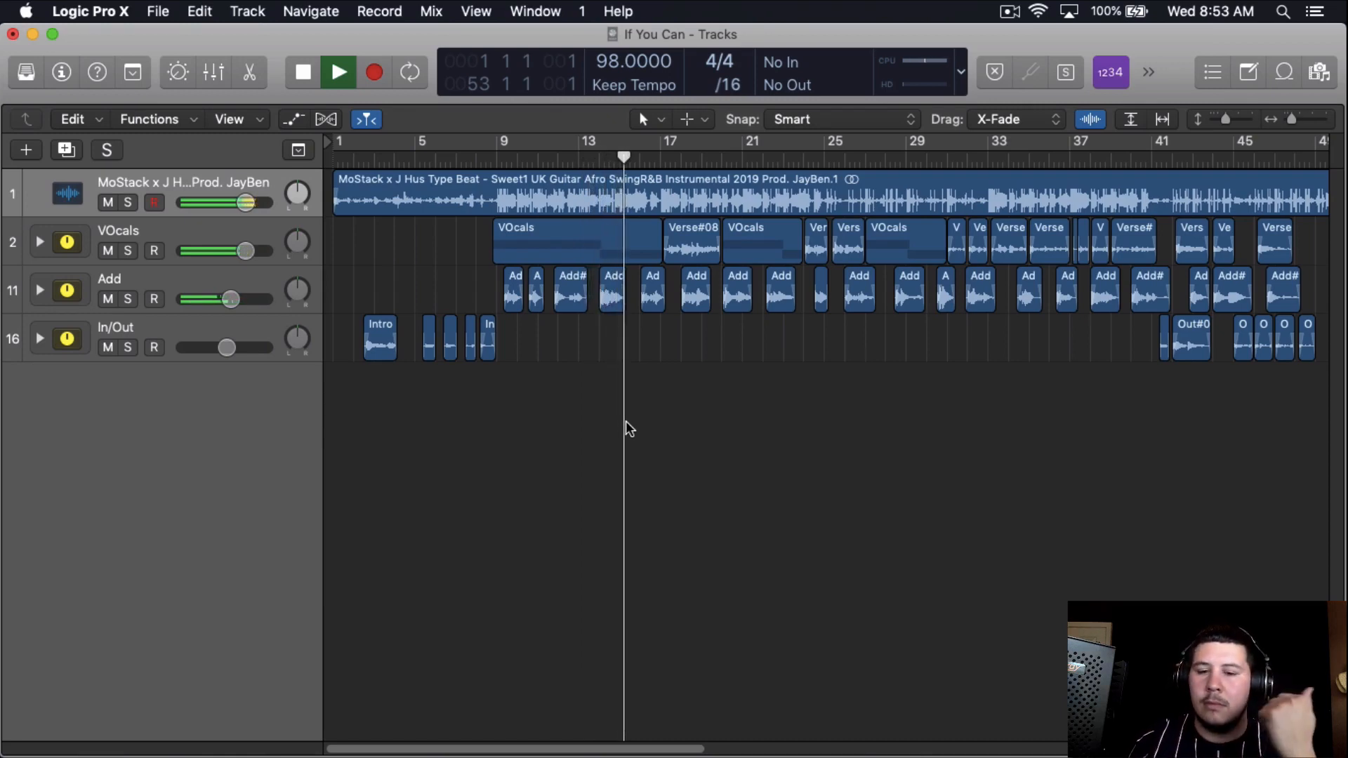
left_click(822, 323)
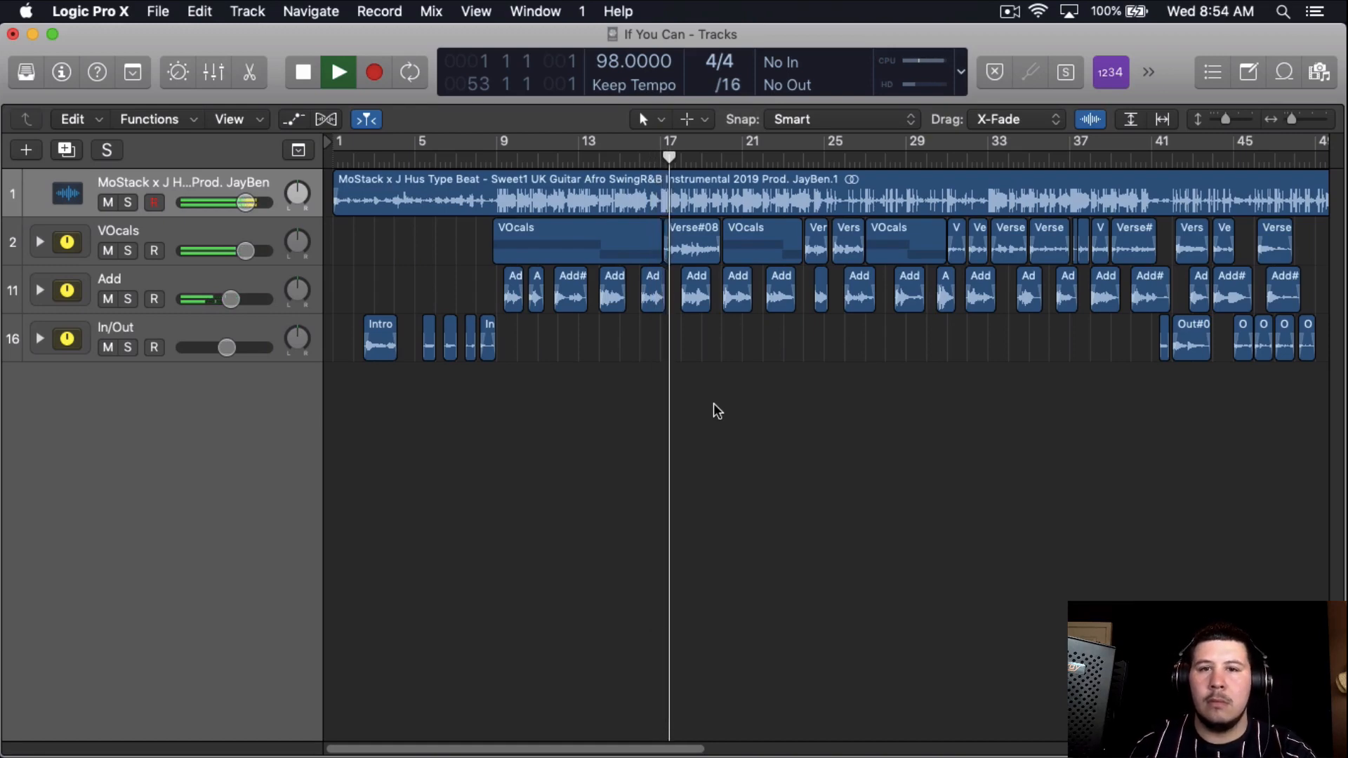
key("space")
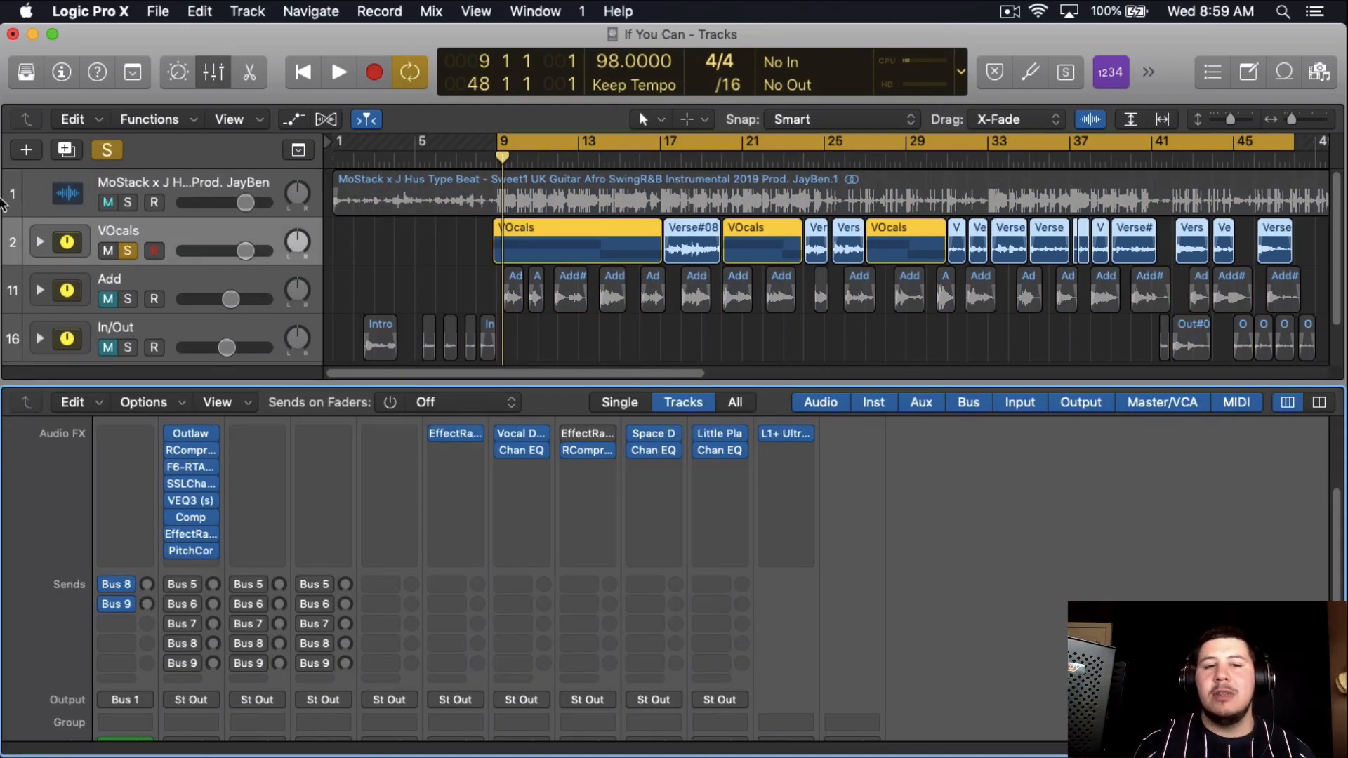
Open the EffectRack insert on the VOcals channel and place its window fully in view.
left_click(191, 534)
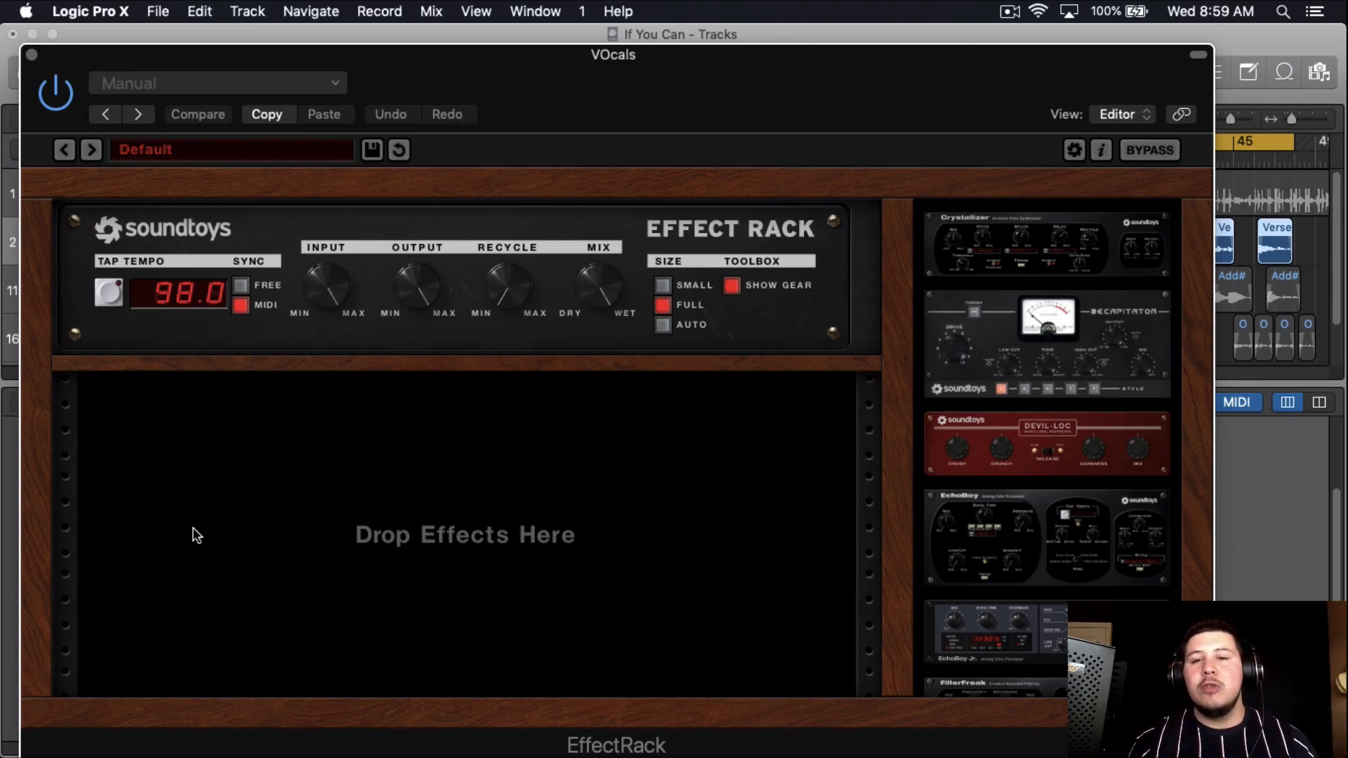
left_click_drag(853, 54, 775, 644)
left_click_drag(436, 688, 464, 641)
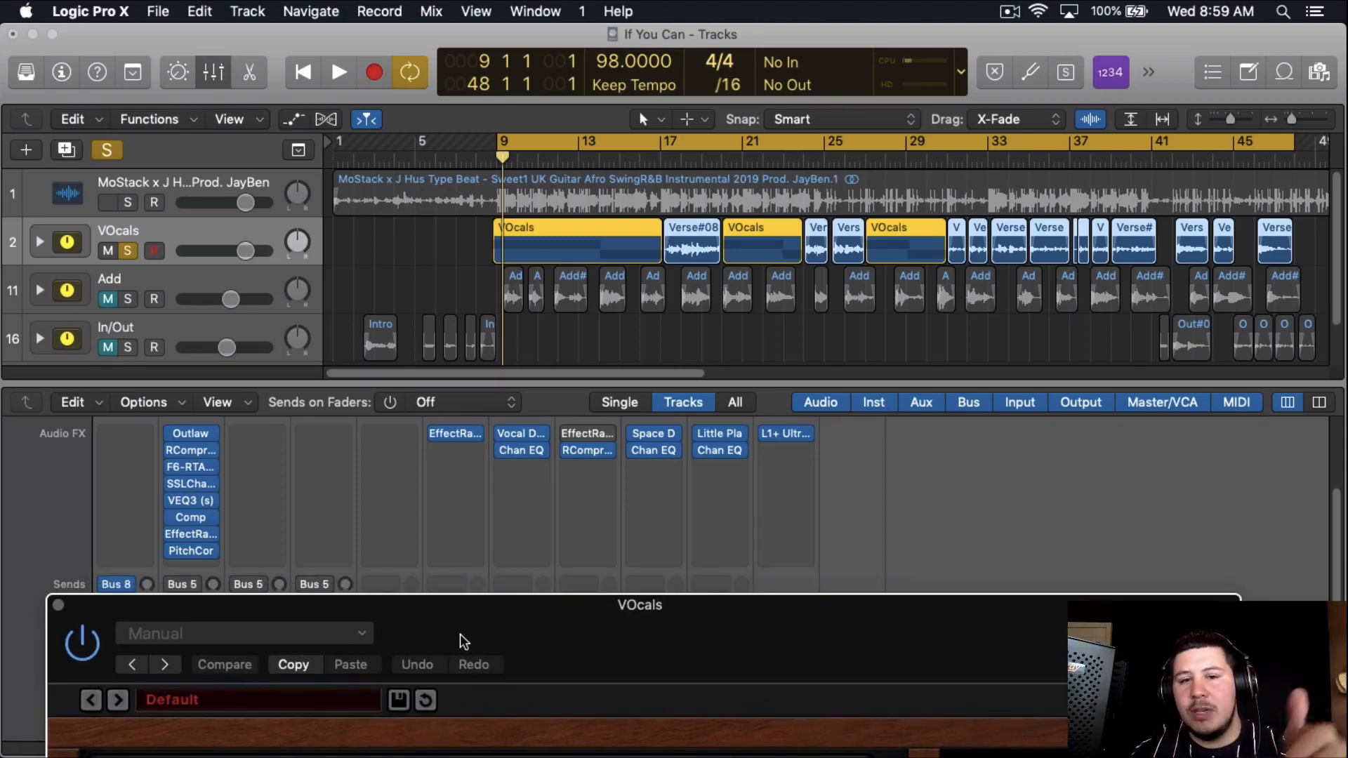
left_click_drag(463, 641, 471, 36)
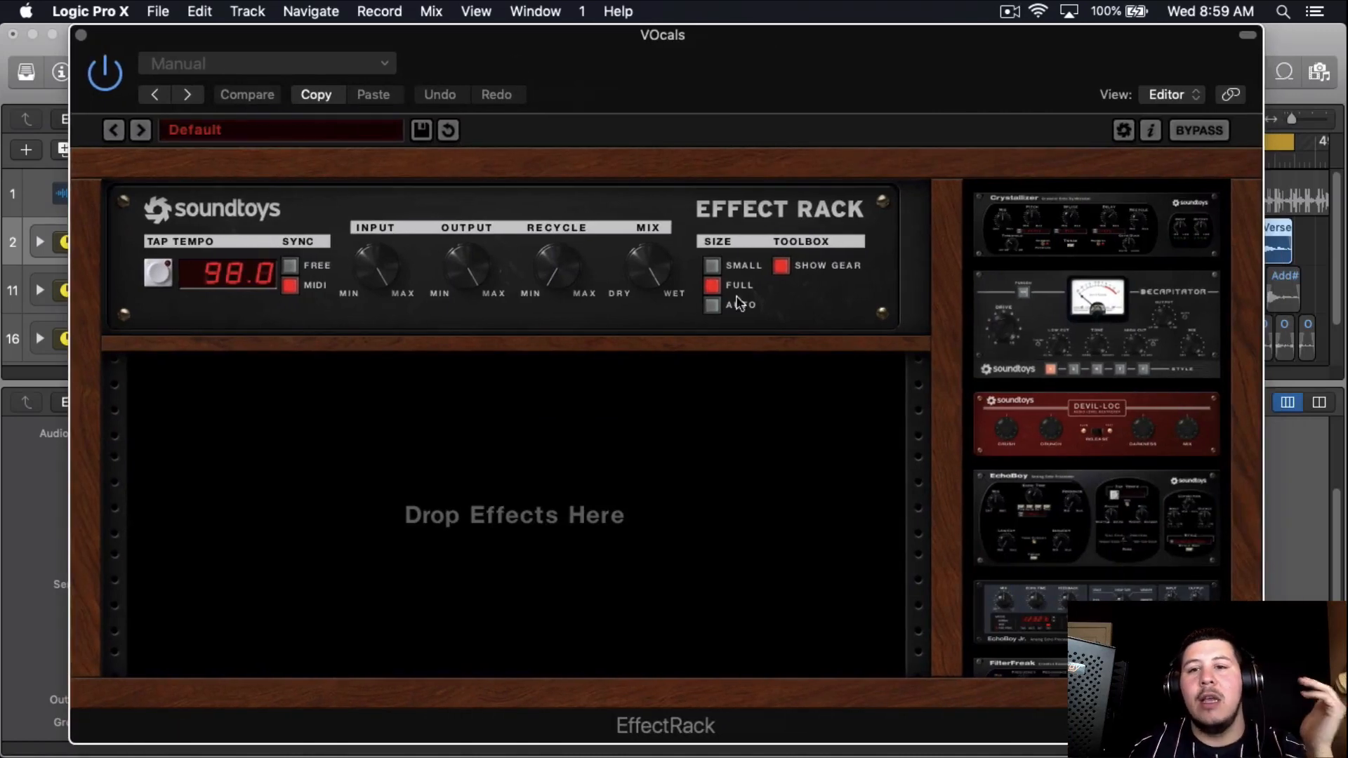
Browse the available effect modules and add SIE-Q to the empty rack on the VOcals channel.
scroll(1048, 397, "down", 10)
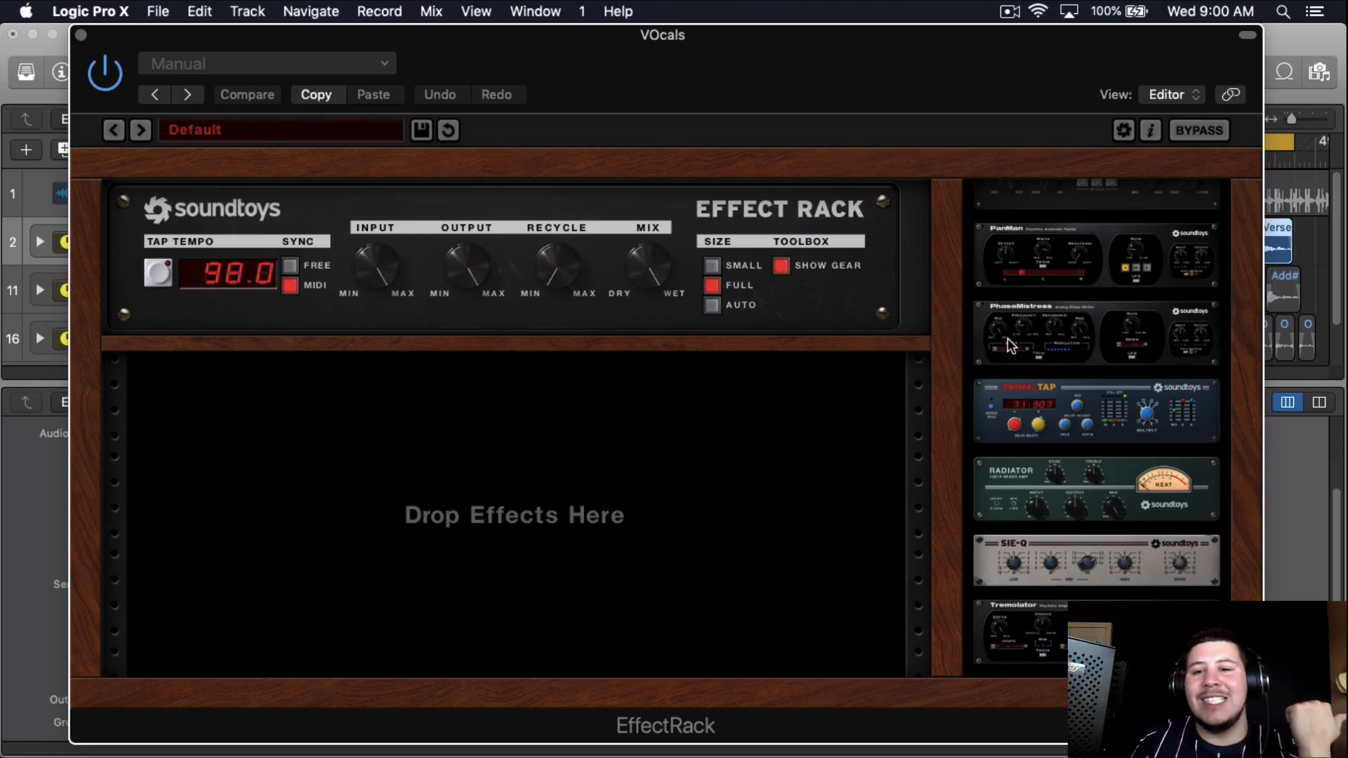
scroll(1018, 344, "down", 5)
scroll(1025, 351, "up", 5)
left_click_drag(1046, 541, 499, 354)
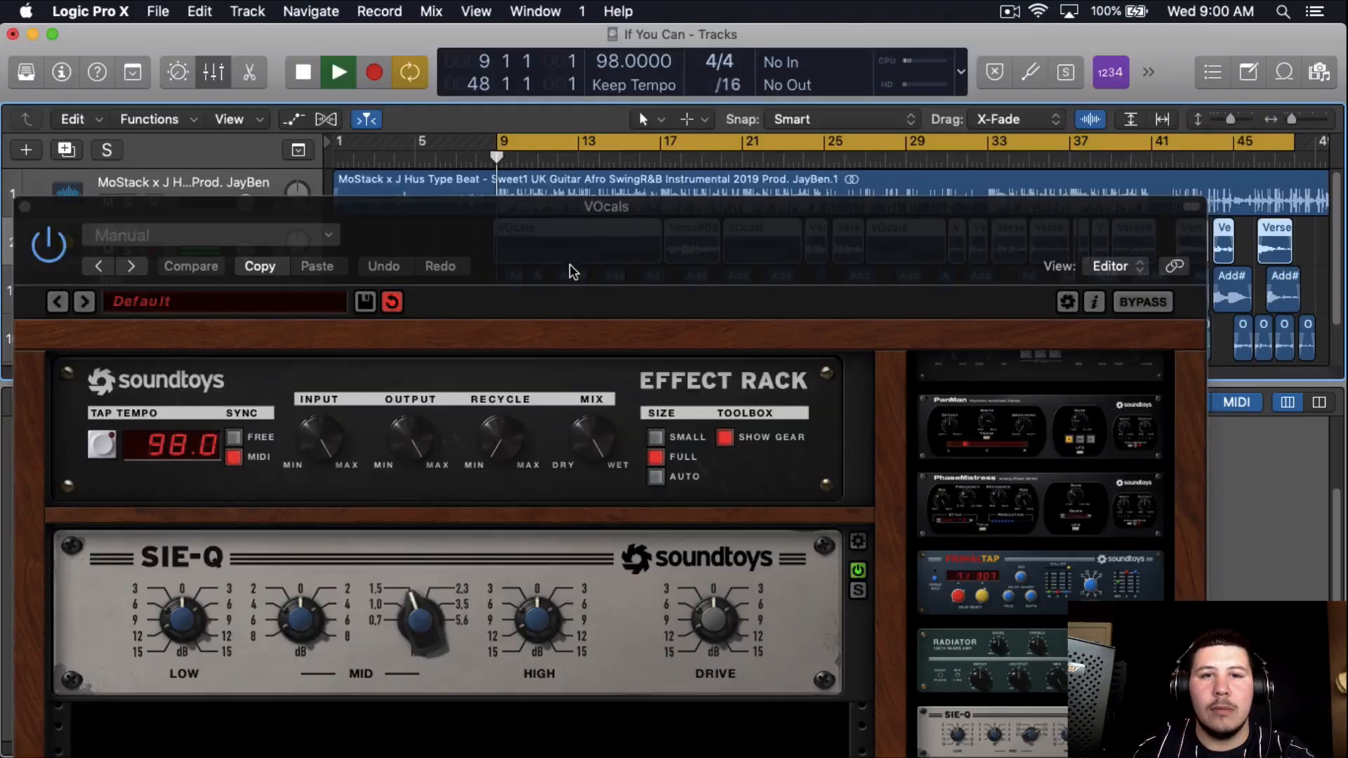
Raise the SIE-Q drive to about 6 and boost its high band.
left_click_drag(571, 267, 572, 98)
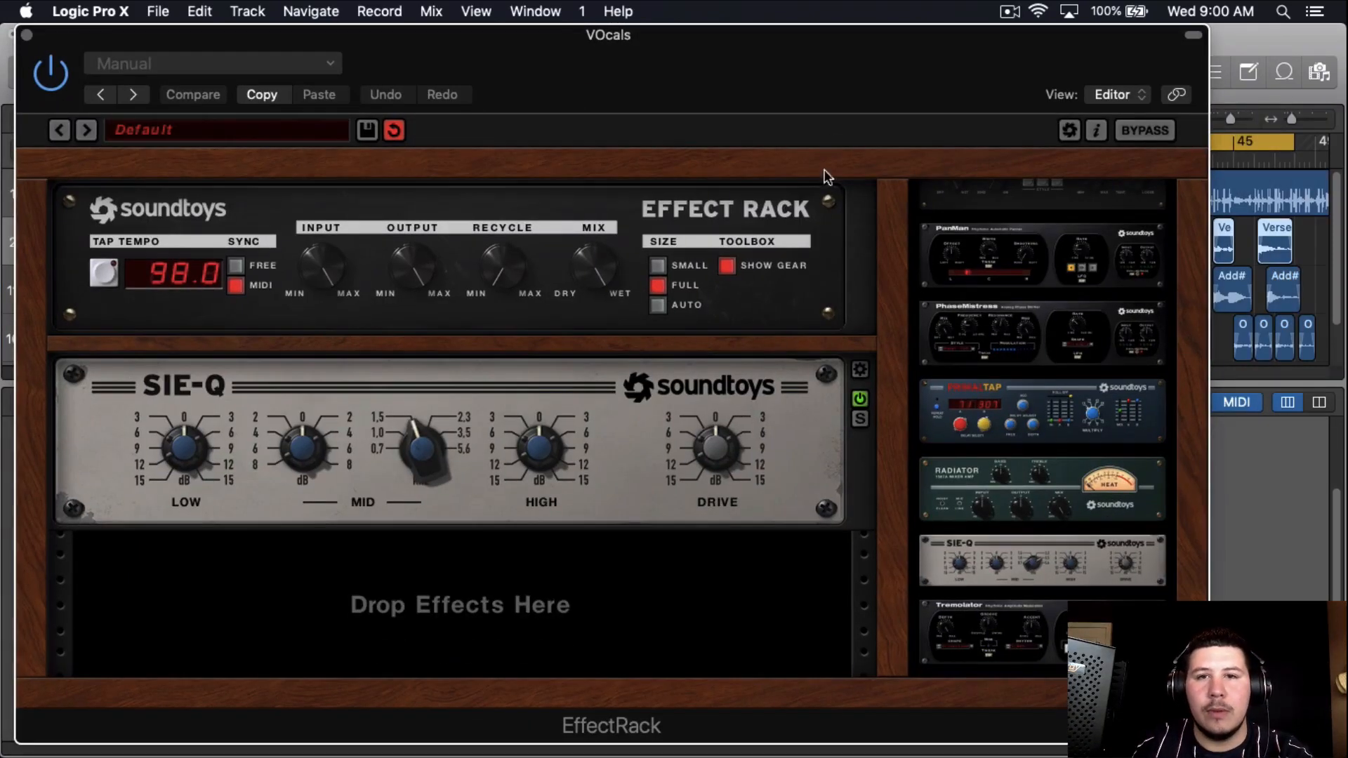
left_click_drag(905, 99, 964, 99)
mouse_move(780, 441)
left_mouse_down()
mouse_move(789, 387)
mouse_move(794, 428)
left_mouse_up()
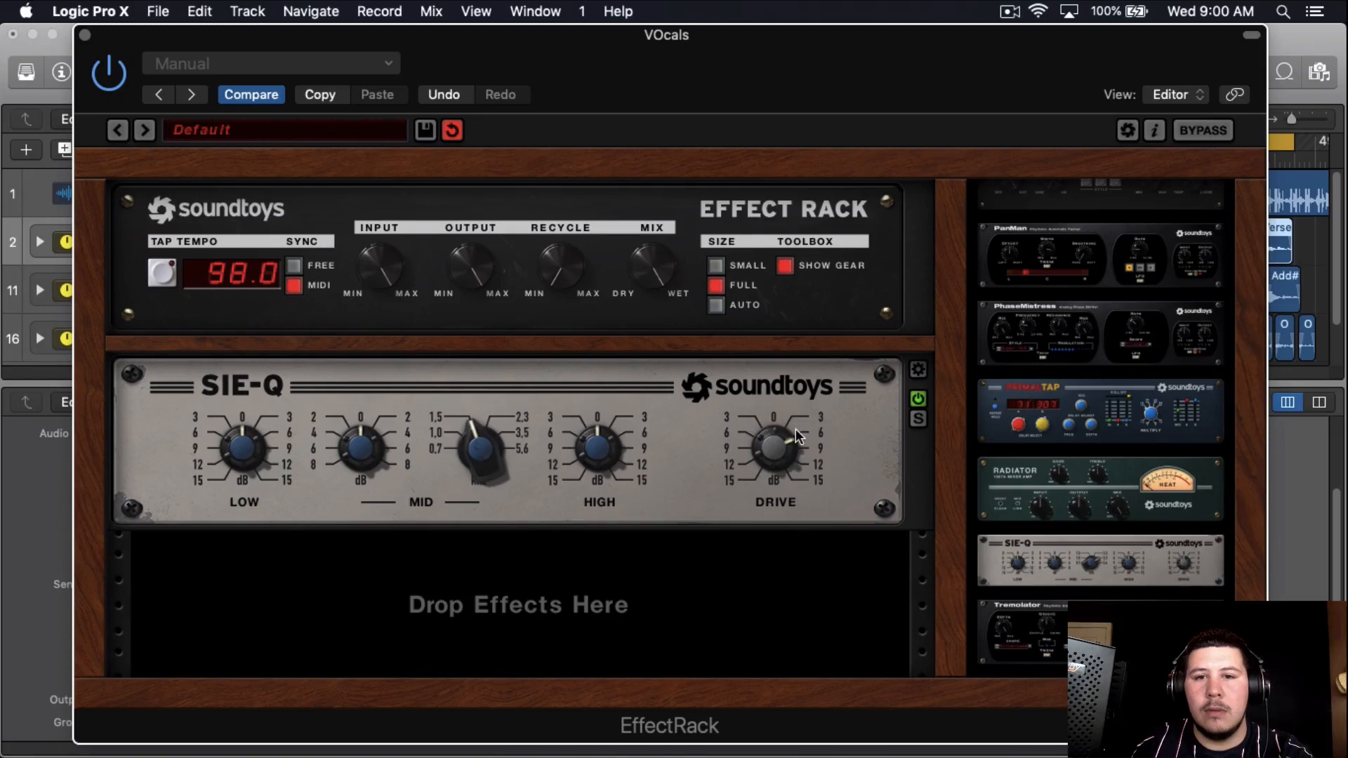
left_click_drag(593, 427, 604, 414)
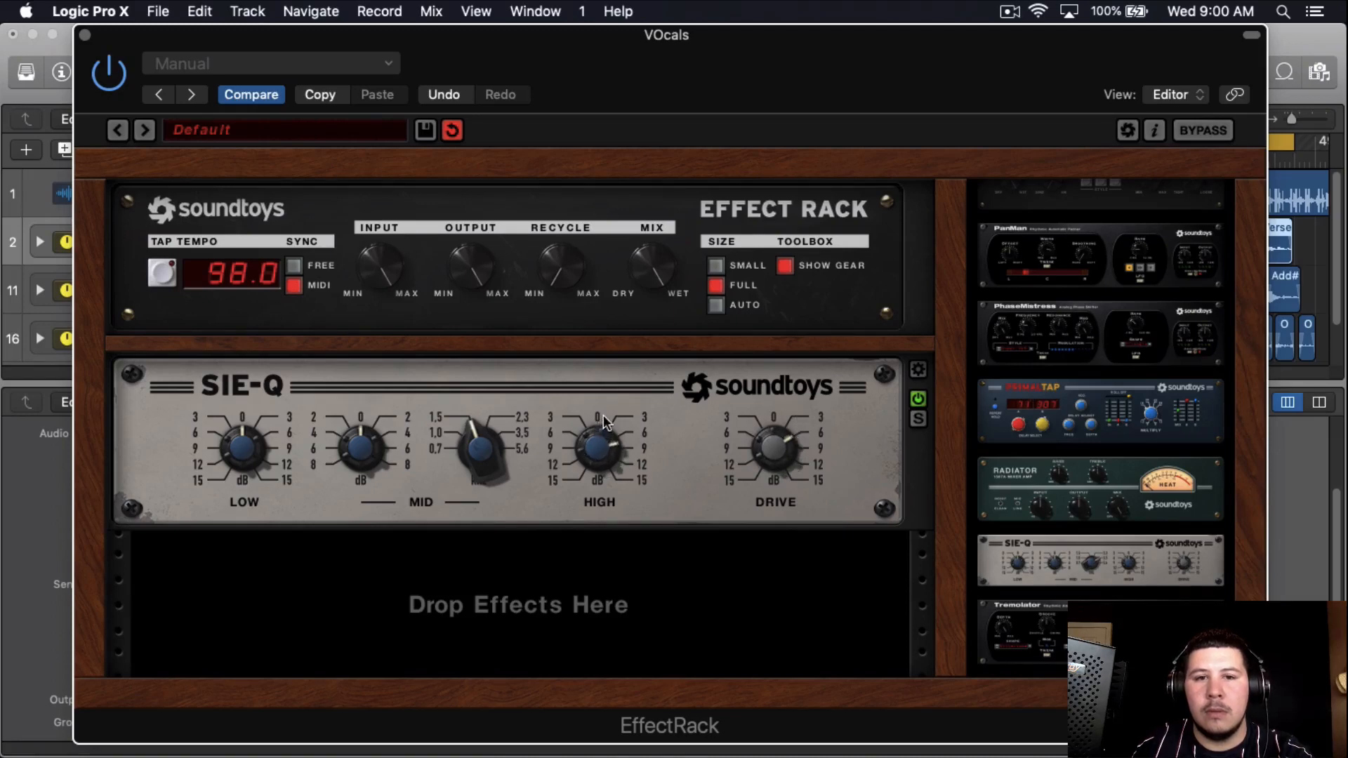
Set the SIE-Q mid frequency to 3.5 kHz and give the mid band a slight boost.
left_click_drag(486, 438, 507, 379)
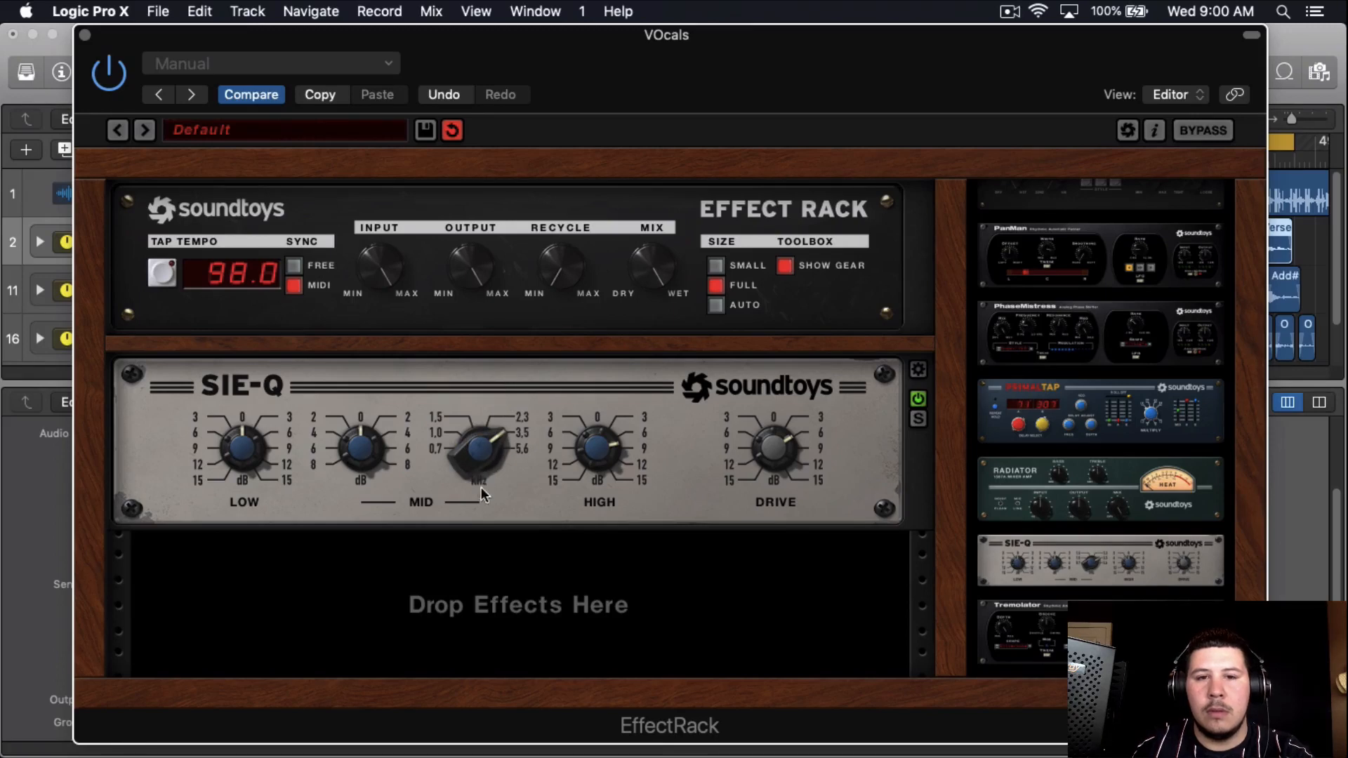
mouse_move(480, 491)
left_mouse_down()
mouse_move(480, 534)
mouse_move(495, 470)
left_mouse_up()
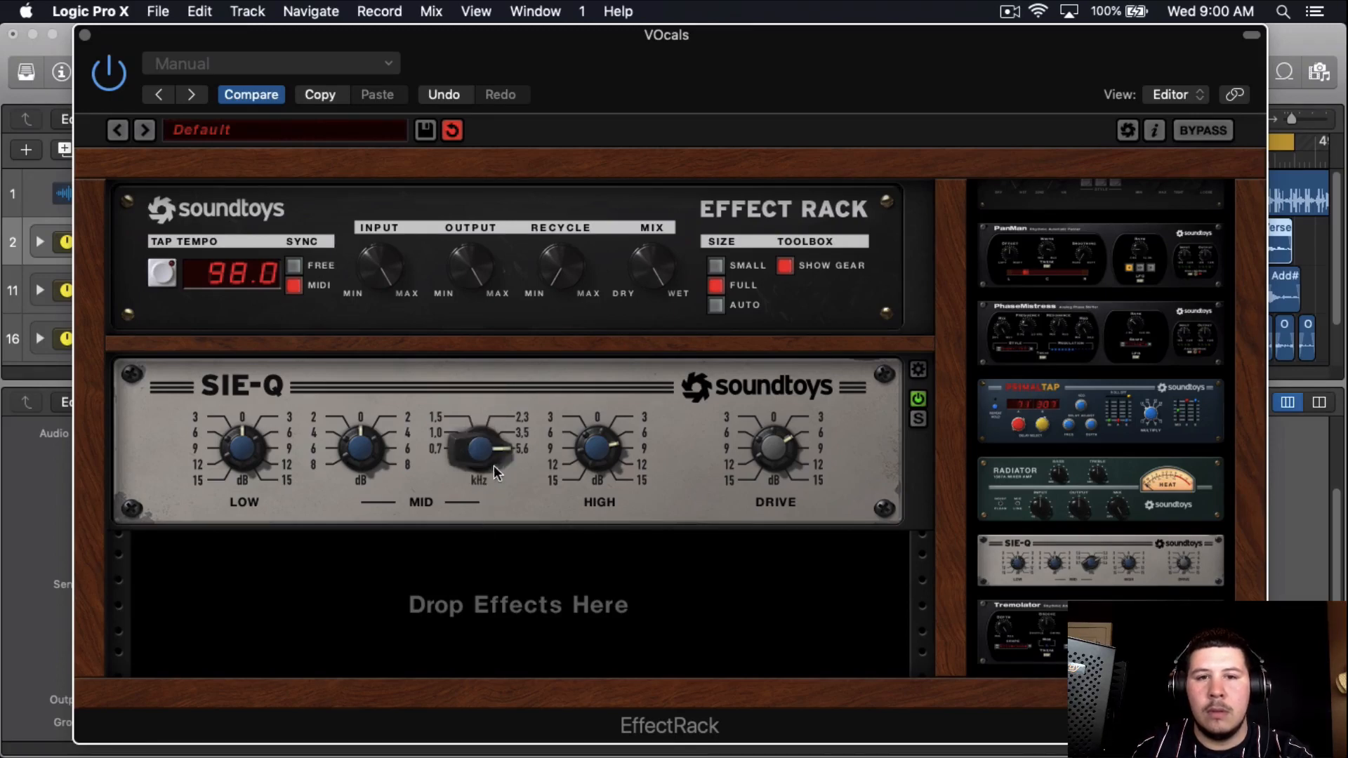
left_click_drag(620, 449, 626, 423)
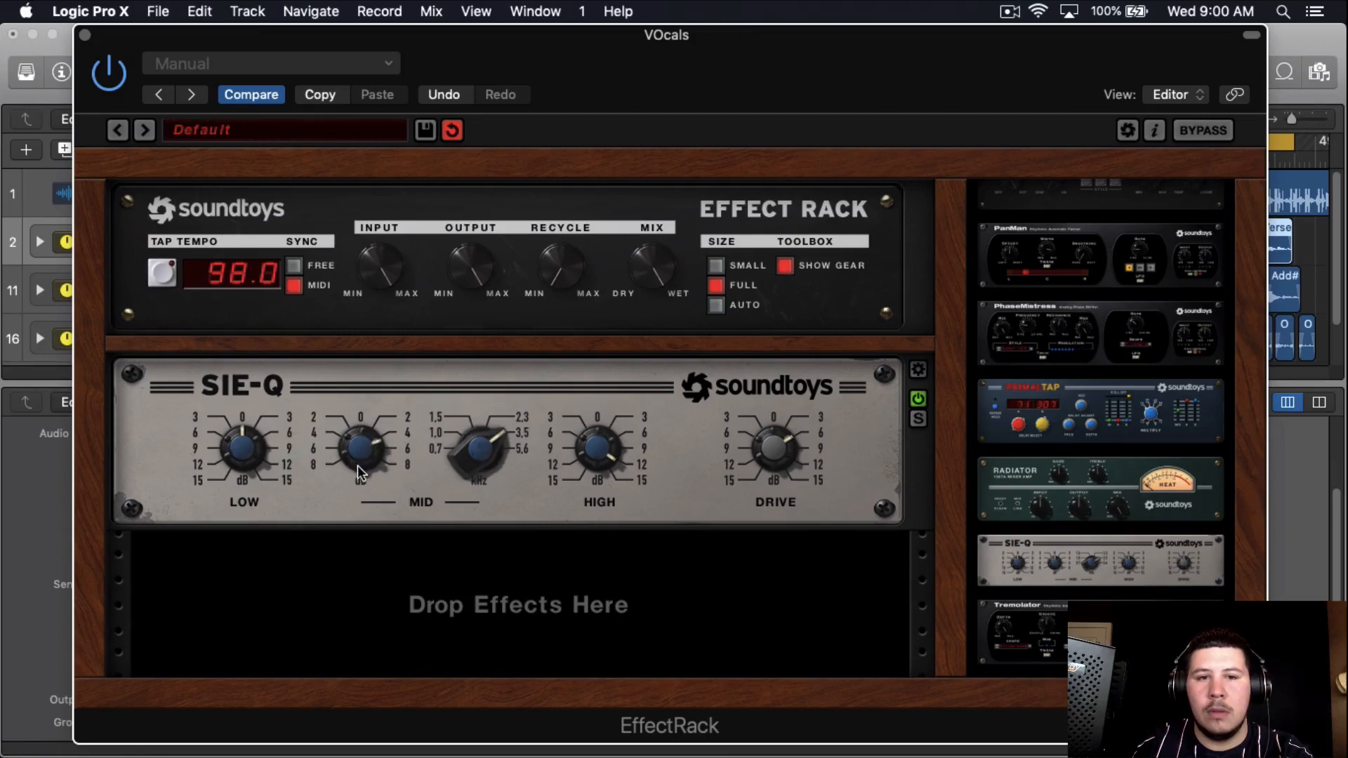
left_click_drag(356, 469, 349, 498)
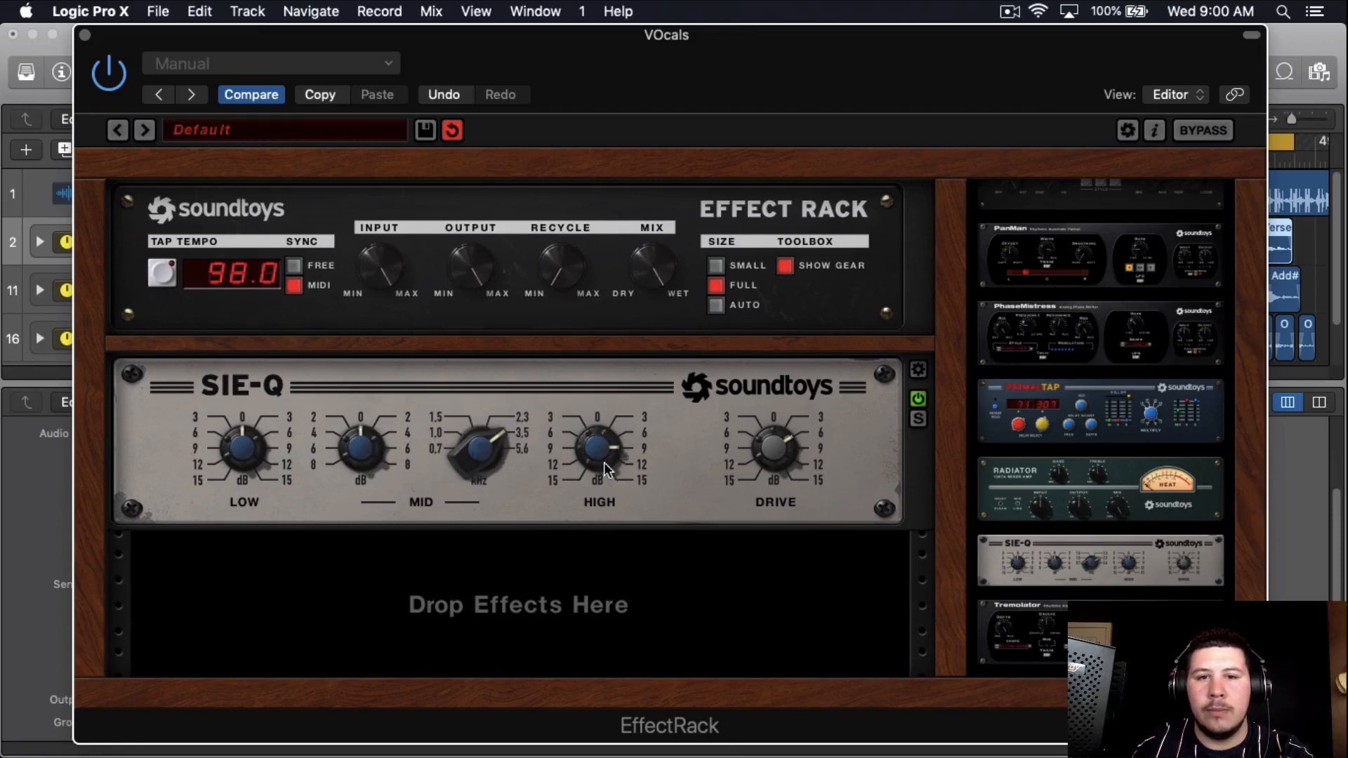
Fine-tune the SIE-Q with a moderate high boost and a slight low boost, comparing the sound against its bypass.
left_click_drag(599, 479, 598, 480)
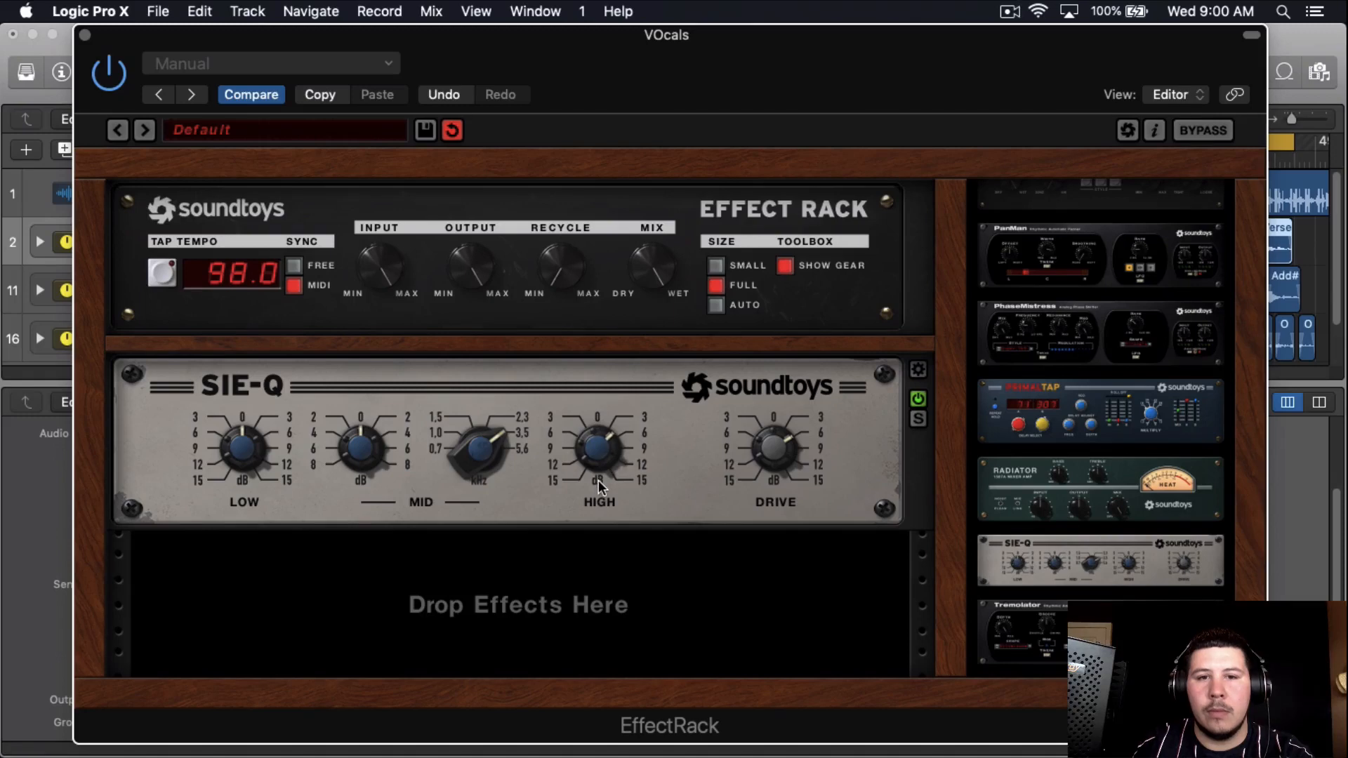
left_click_drag(234, 431, 246, 400)
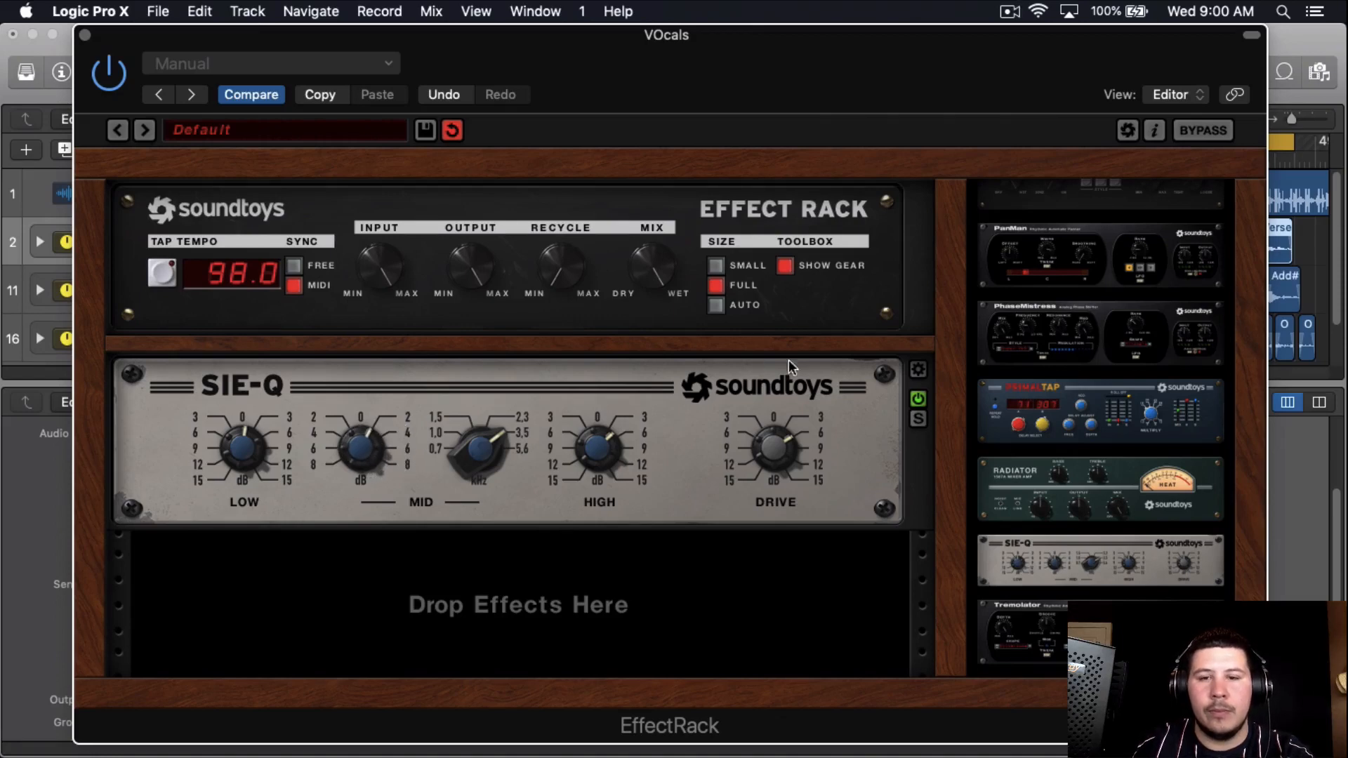
left_click(917, 399)
left_click(918, 398)
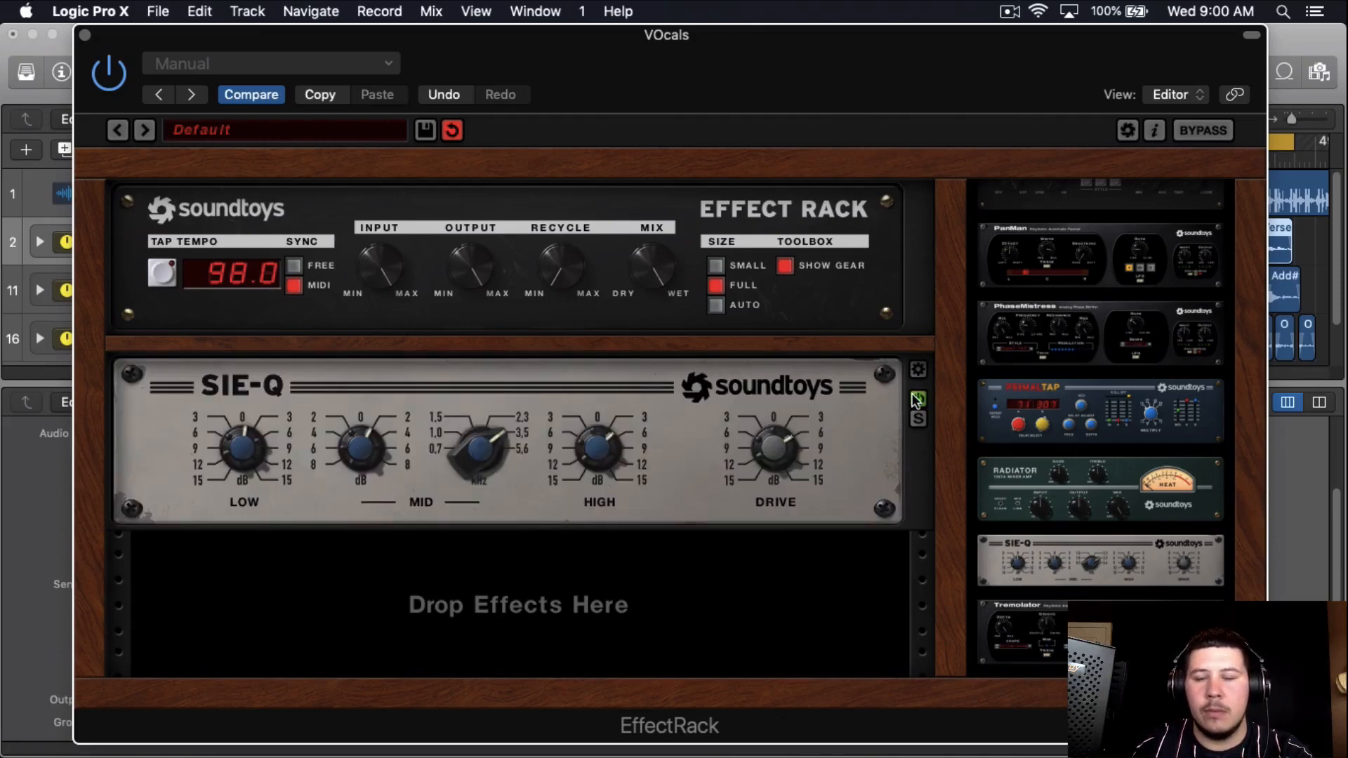
scroll(1107, 500, "up", 5)
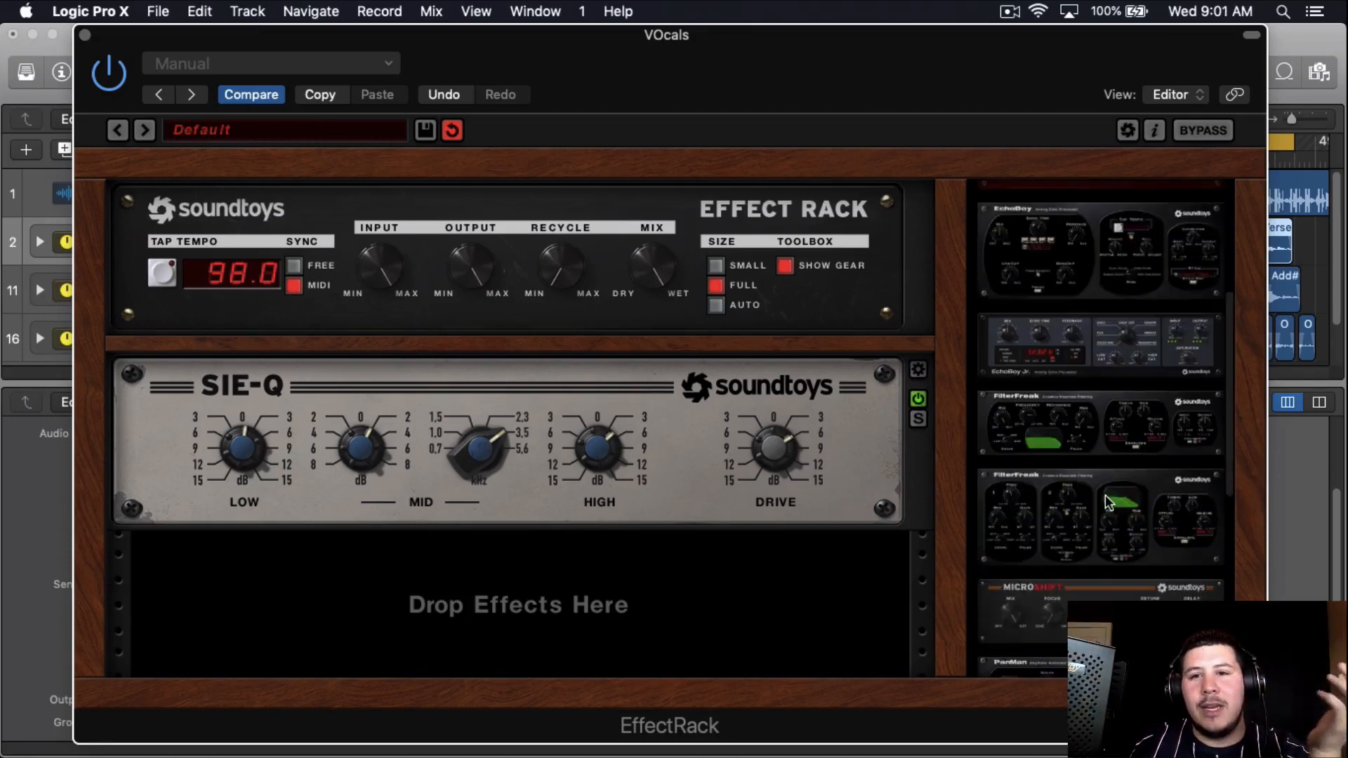
scroll(1105, 497, "up", 5)
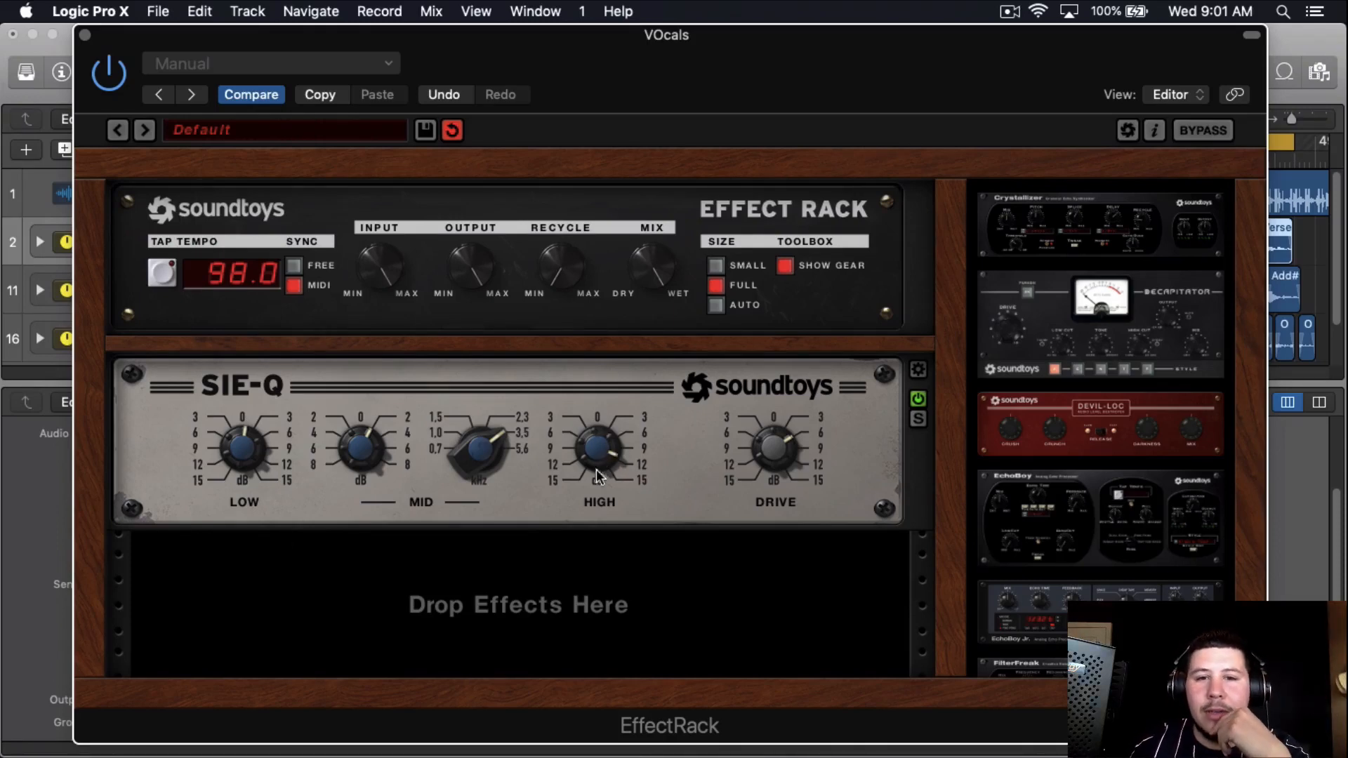
left_click_drag(596, 469, 595, 491)
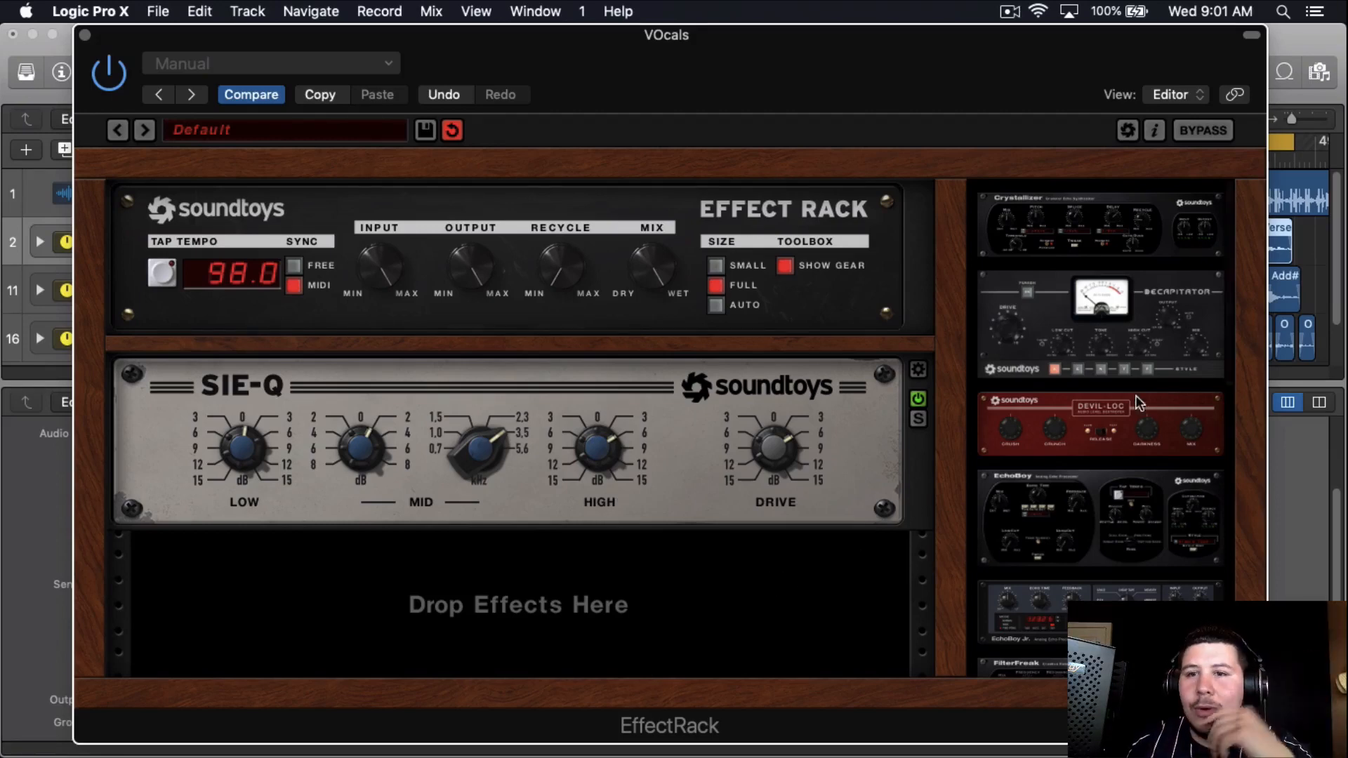
Add the MicroShift module to the rack below SIE-Q and bring all its controls into view.
scroll(1137, 402, "down", 8)
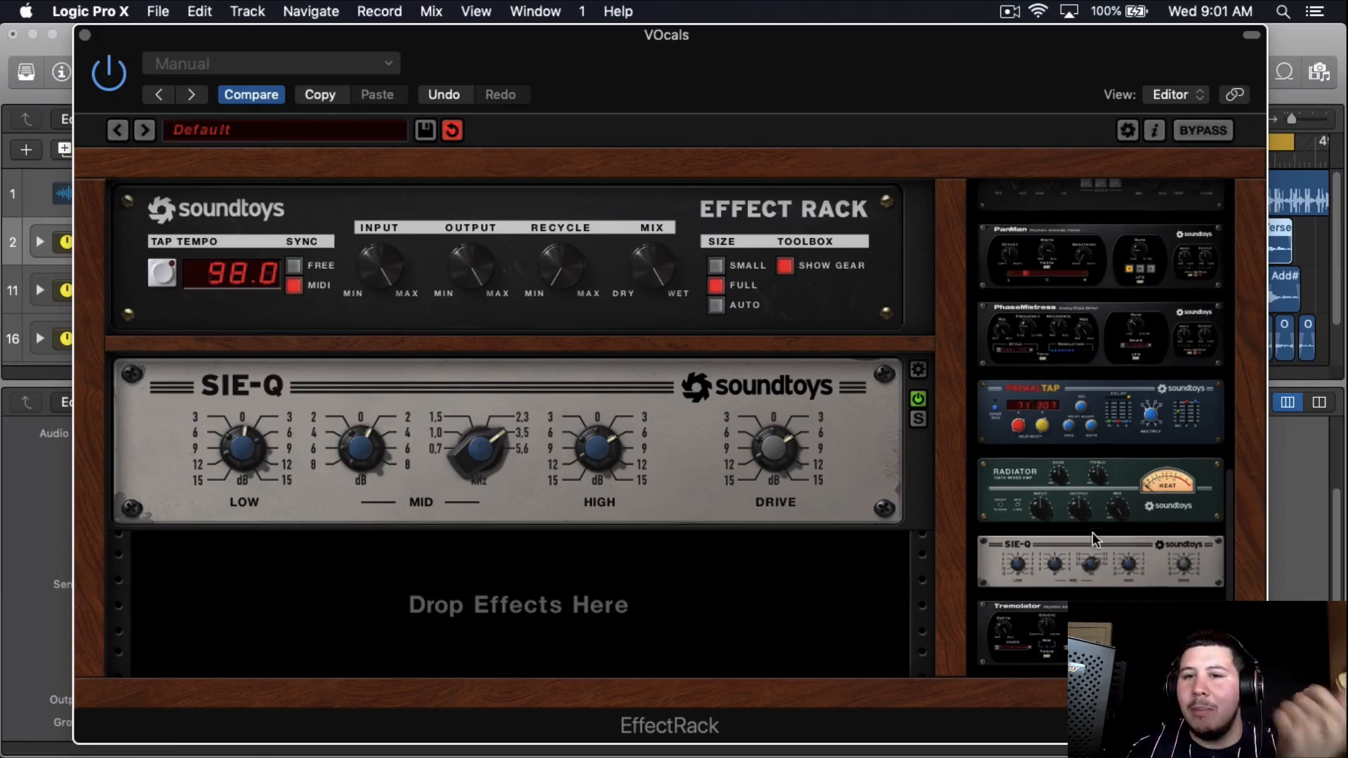
scroll(1090, 542, "up", 3)
scroll(1092, 548, "up", 3)
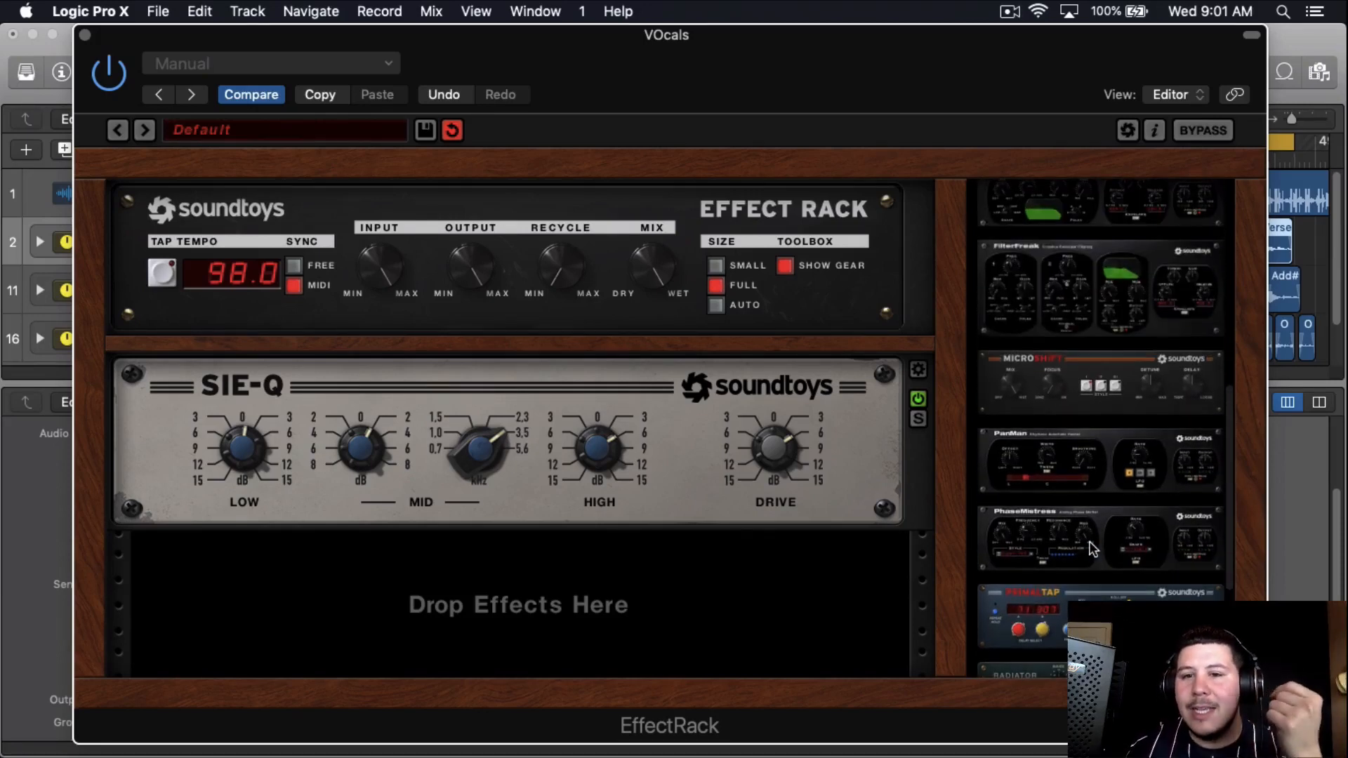
left_click_drag(1097, 535, 566, 550)
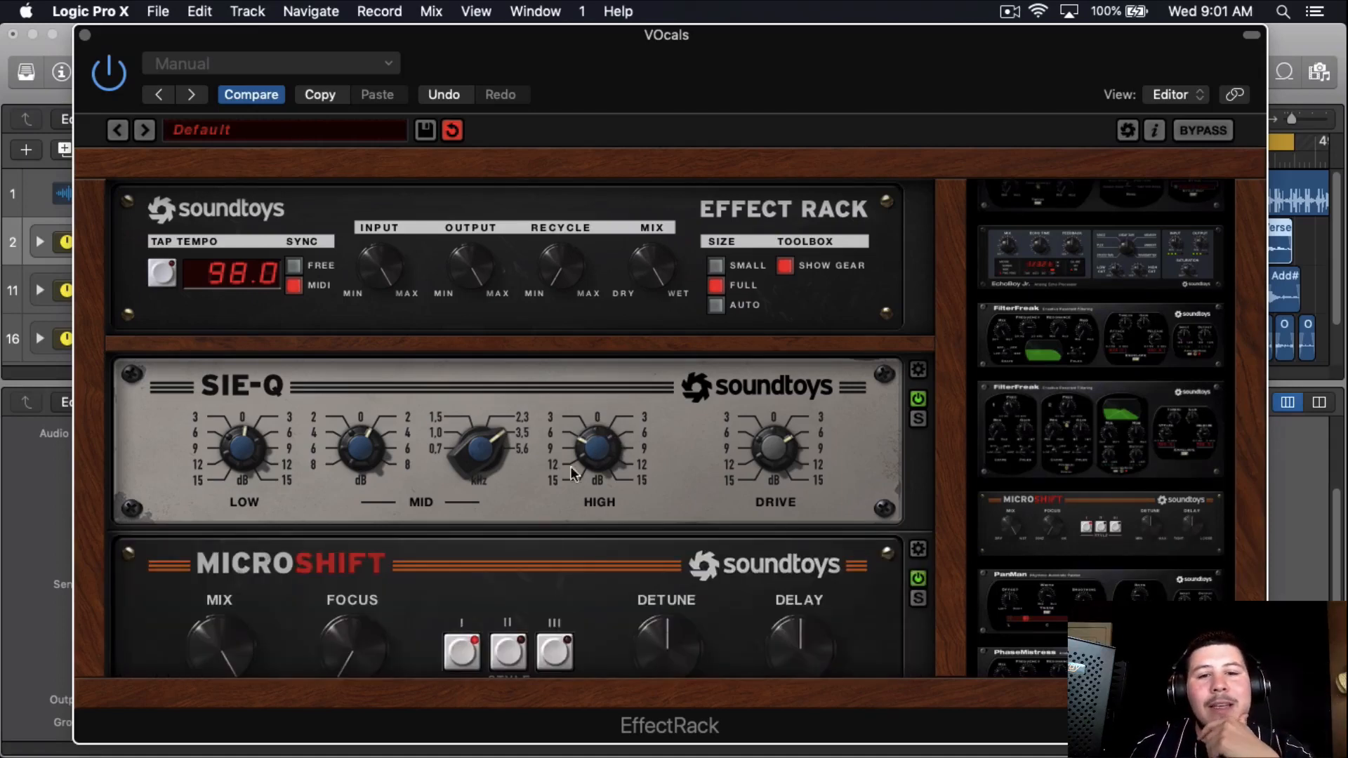
scroll(575, 519, "down", 2)
scroll(582, 503, "down", 2)
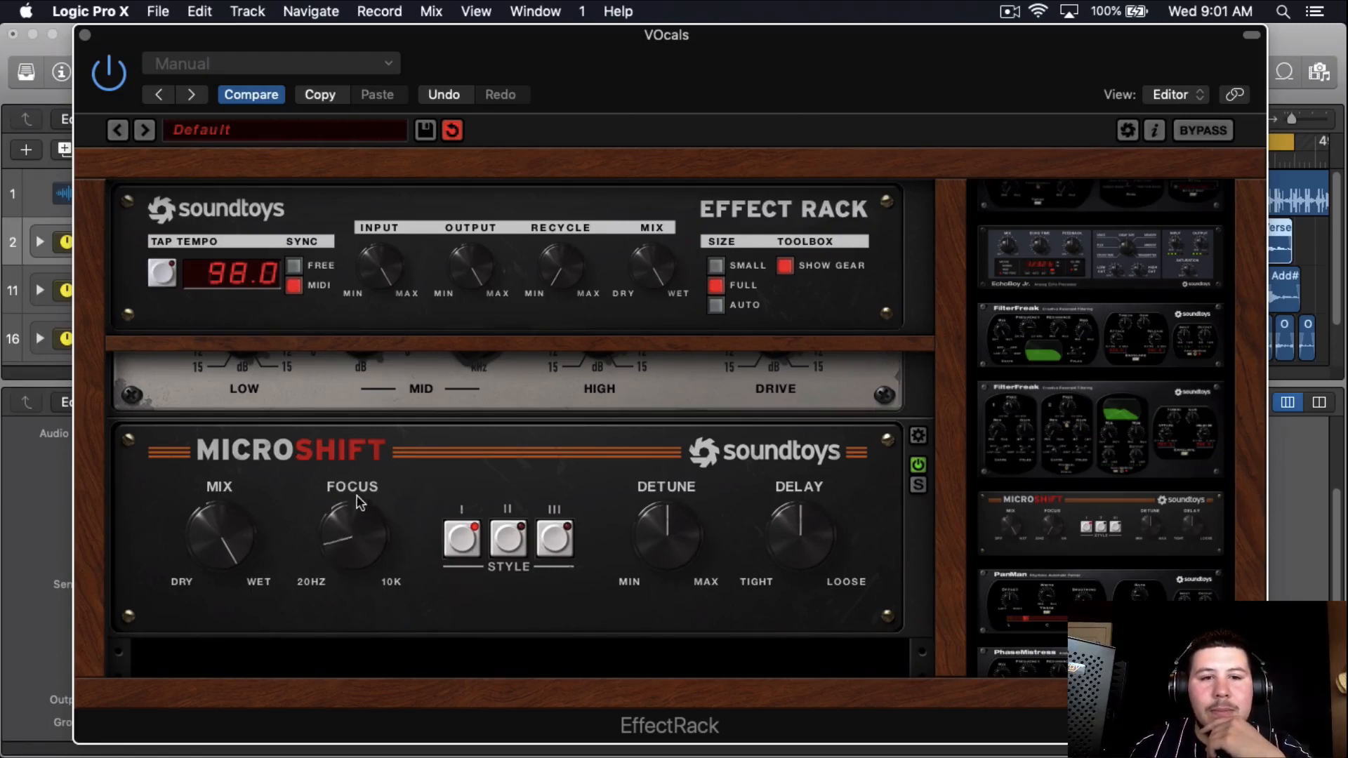
Set the MicroShift focus slightly below its midpoint and choose style III.
left_click_drag(358, 500, 398, 458)
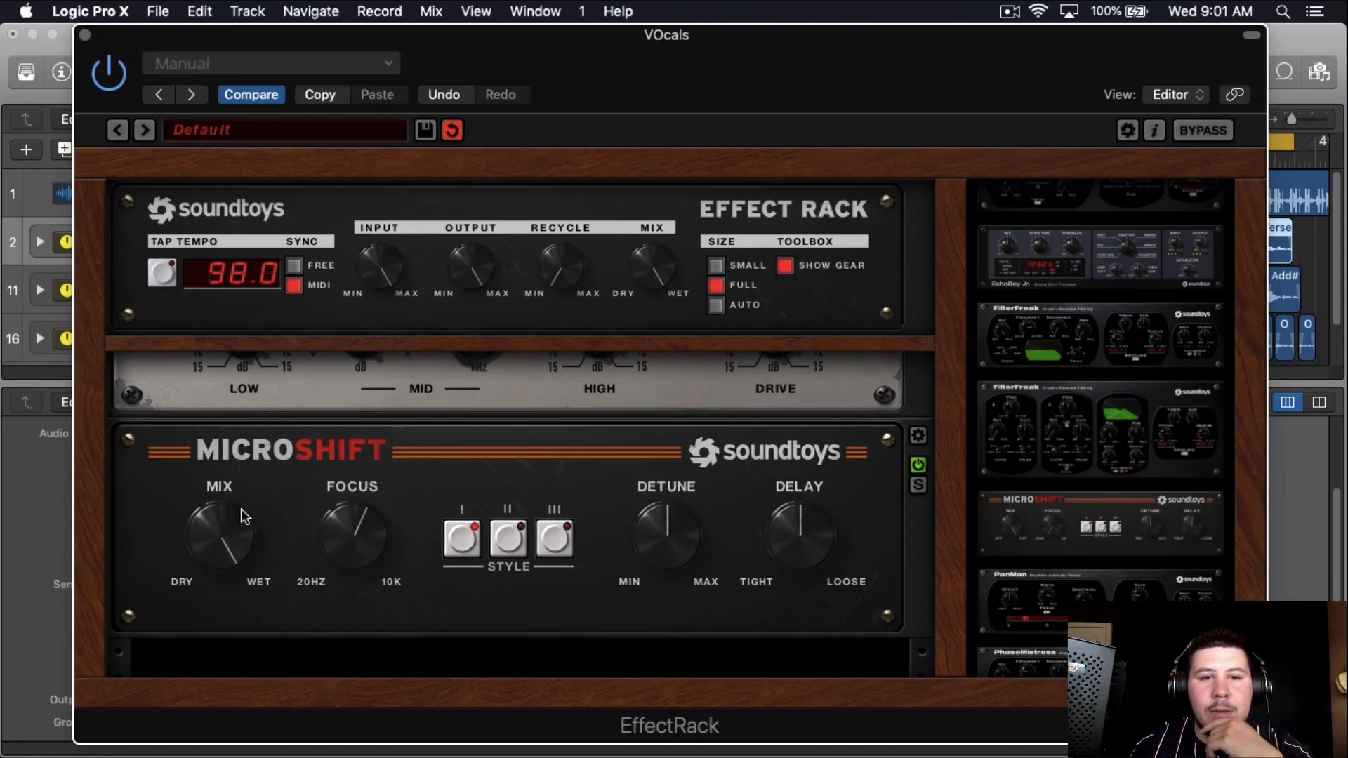
left_click_drag(353, 535, 347, 552)
left_click(507, 551)
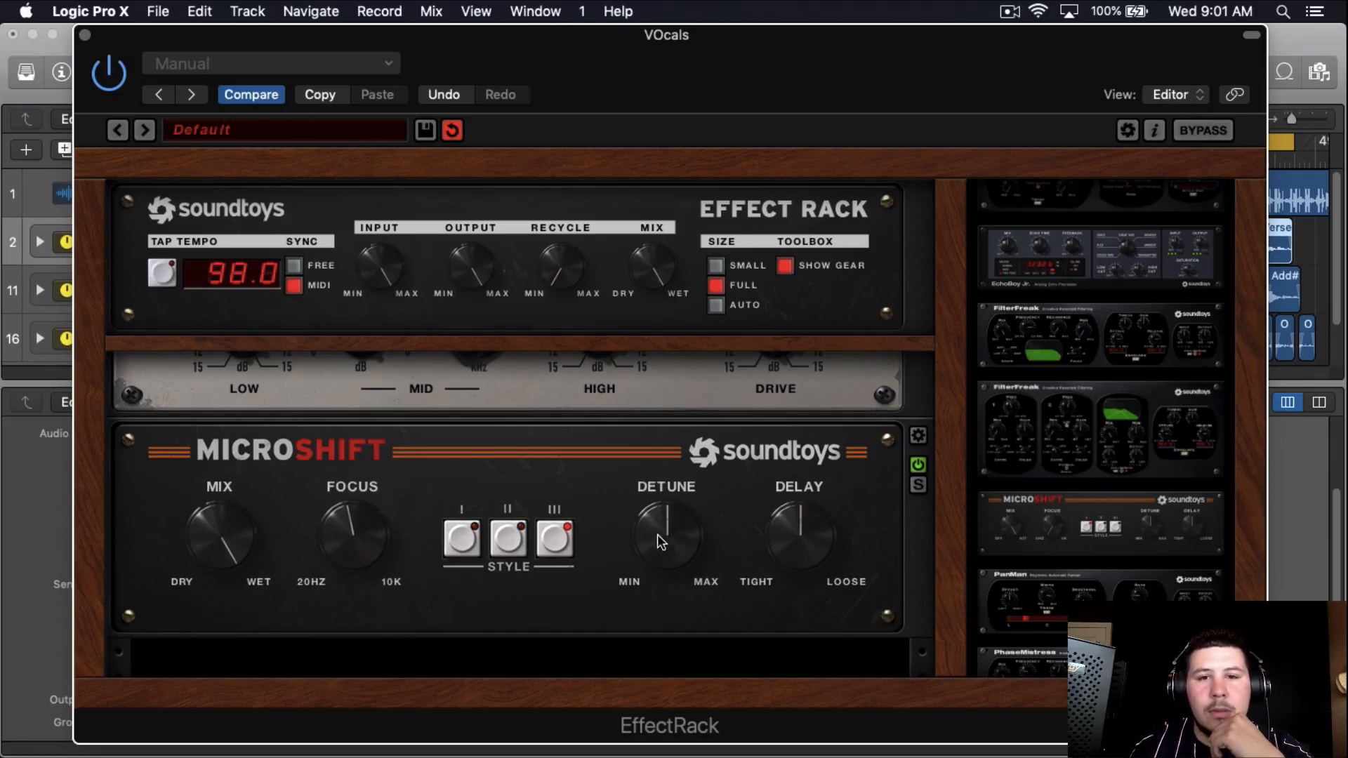
Set the MicroShift delay close to tight and its detune slightly above the midpoint.
left_click_drag(657, 534, 710, 412)
left_click_drag(777, 525, 796, 650)
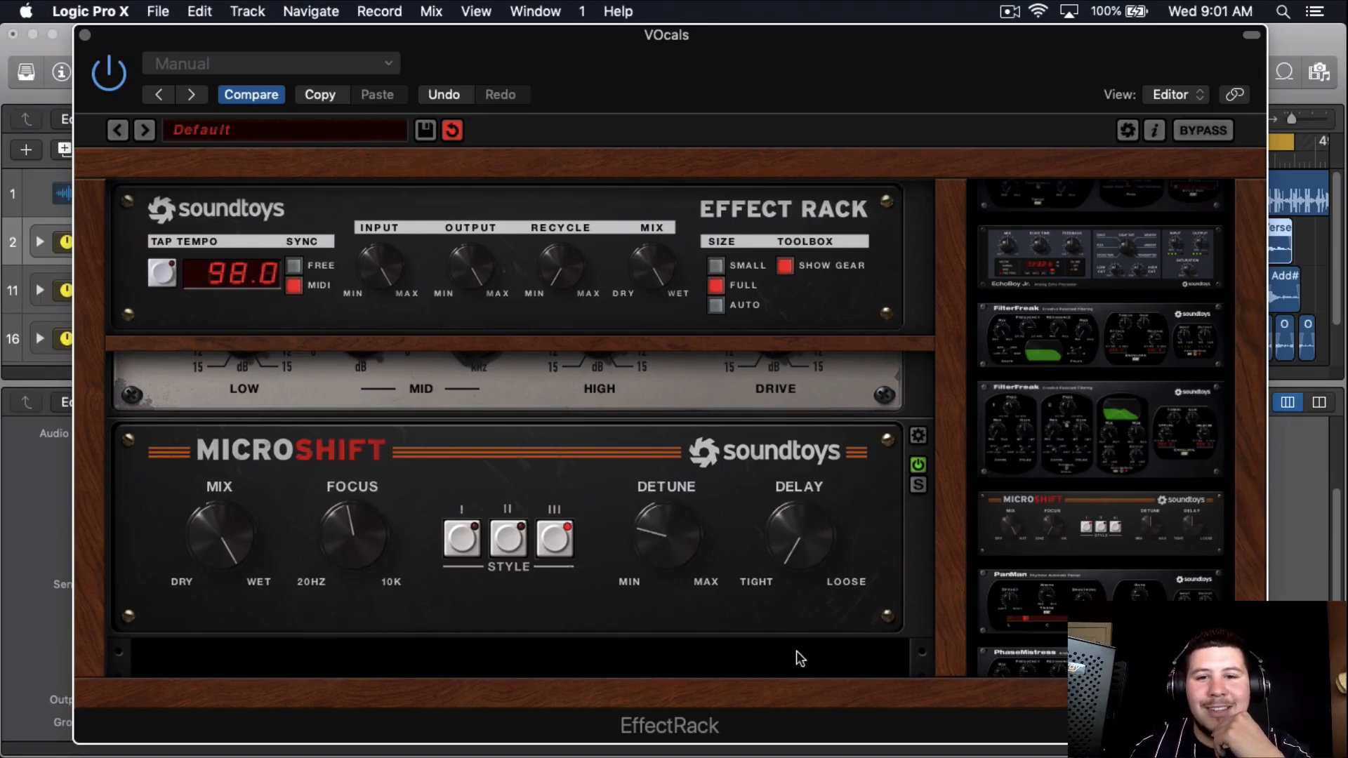
left_click_drag(673, 567, 700, 491)
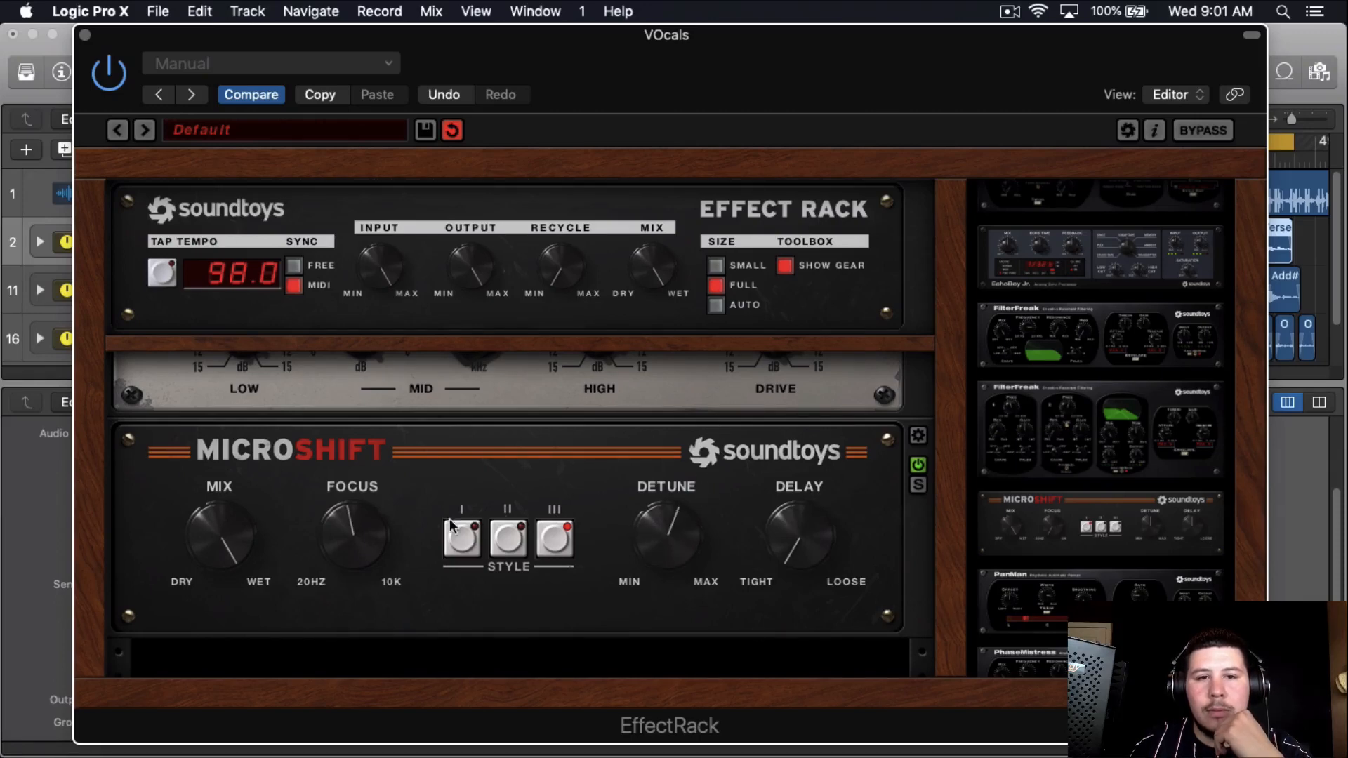
Raise the MicroShift focus well towards 10K and lower its detune slightly below the midpoint.
left_click_drag(353, 491, 386, 474)
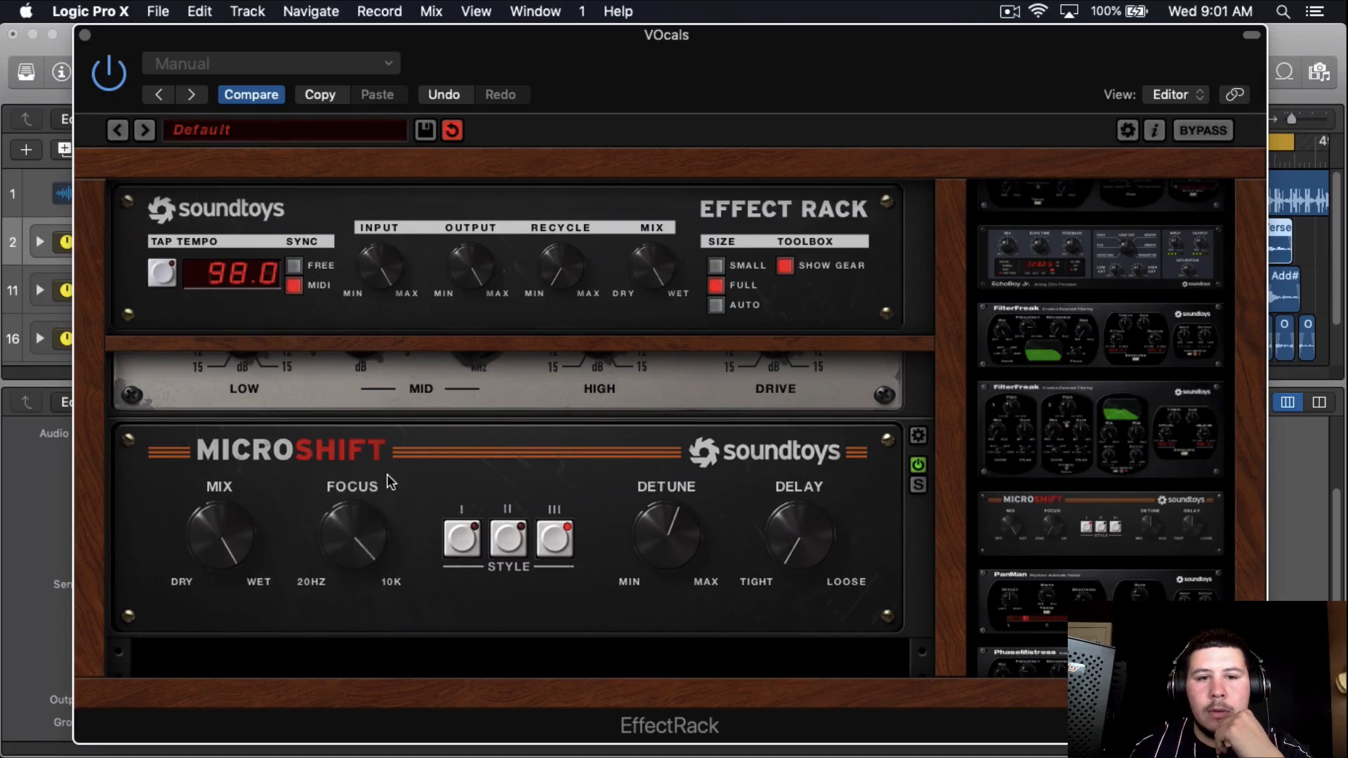
left_click_drag(387, 474, 395, 511)
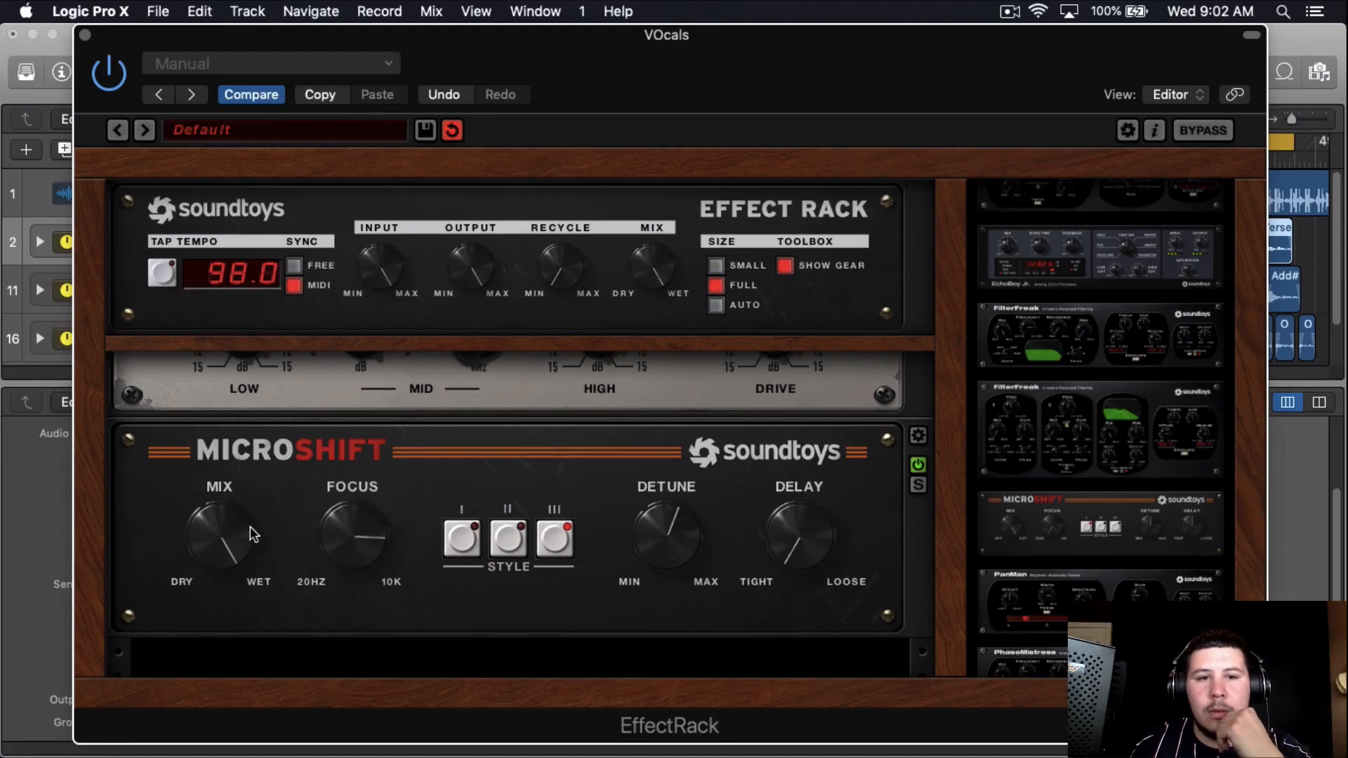
left_click_drag(668, 82, 627, 535)
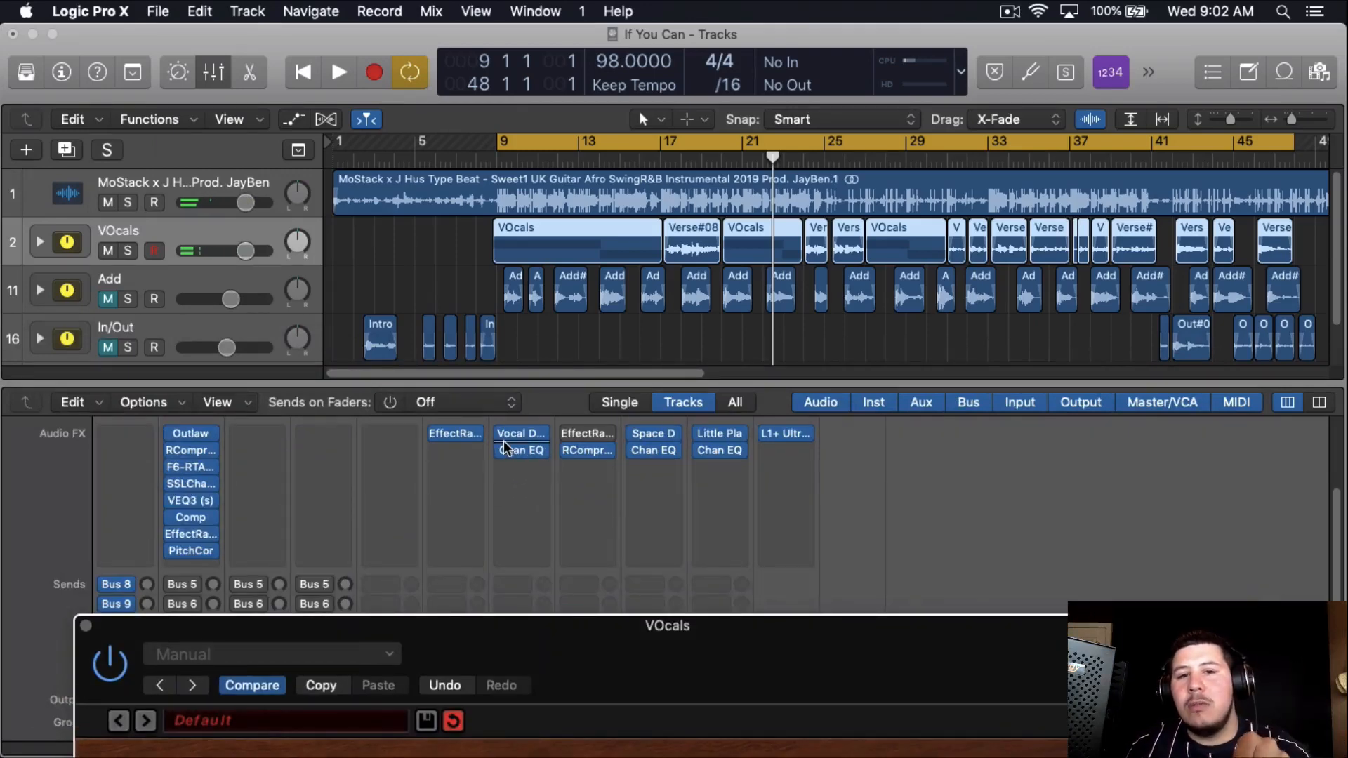
mouse_move(505, 436)
left_click_drag(537, 660, 571, 85)
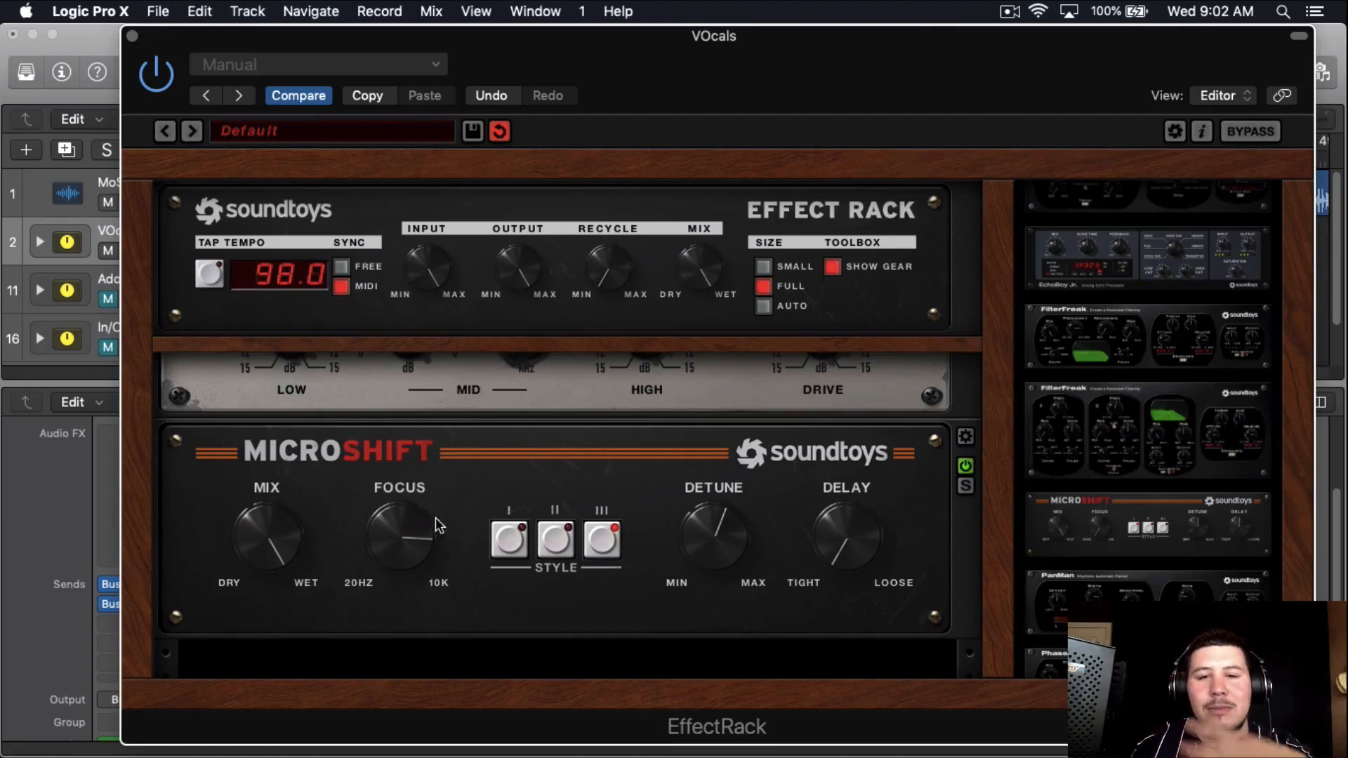
left_click_drag(731, 551, 735, 589)
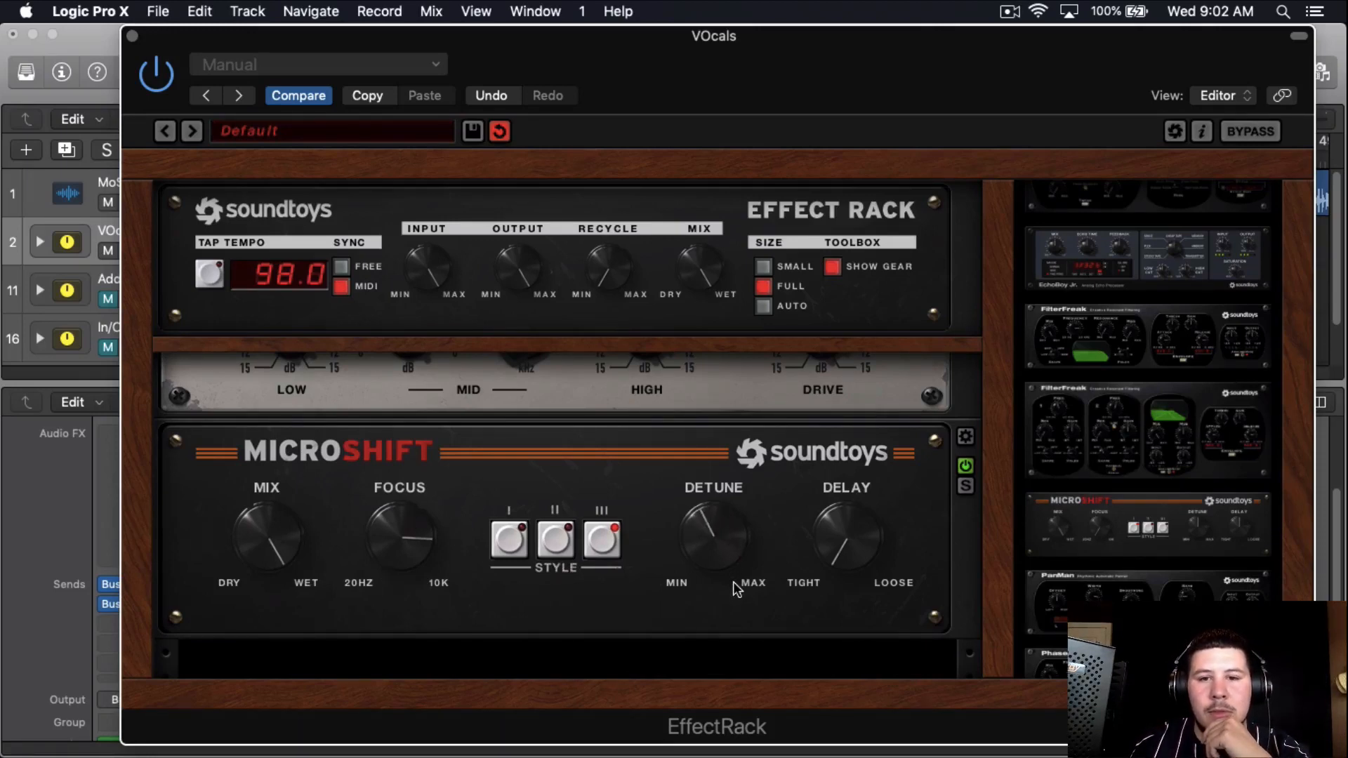
Set the MicroShift mix slightly above its midpoint, trim its detune a little lower, and compare the vocal with the module bypassed.
left_click_drag(284, 555, 310, 633)
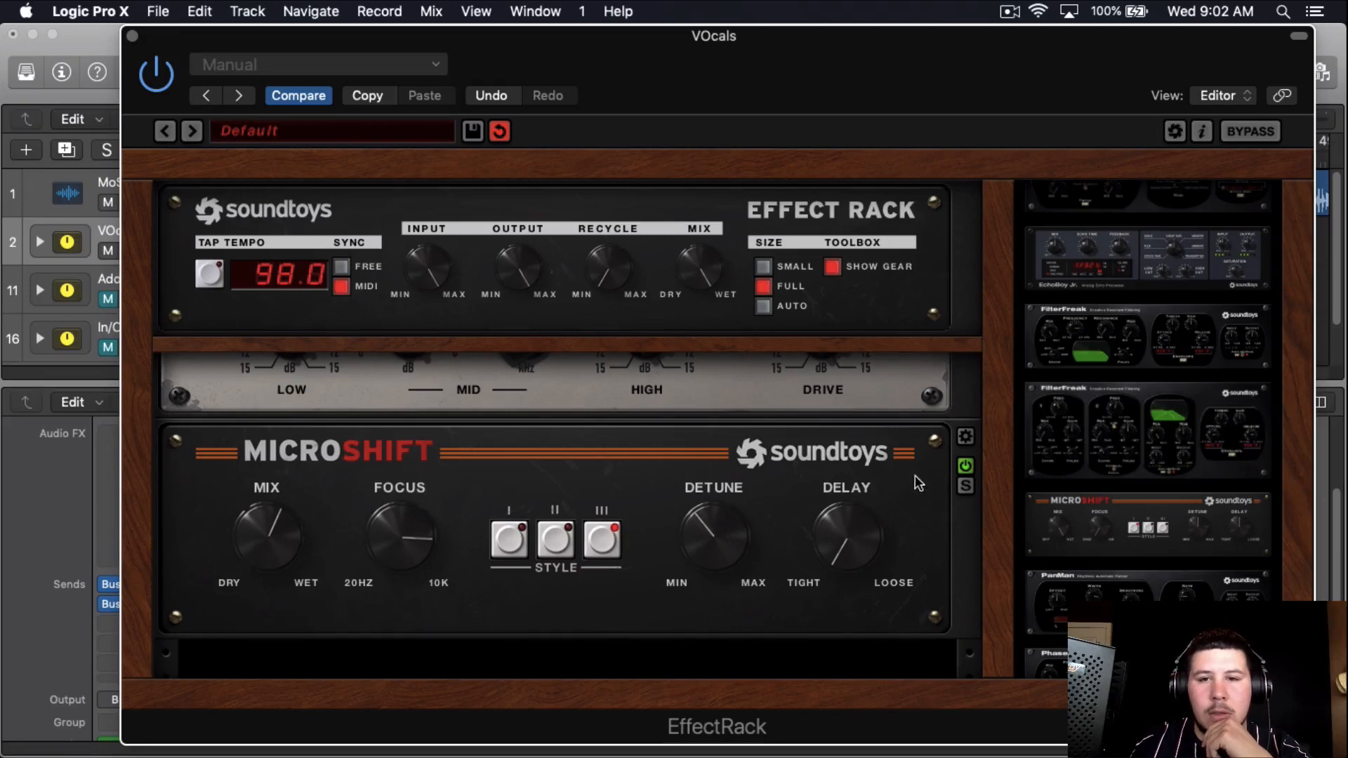
left_click(966, 465)
left_click(965, 465)
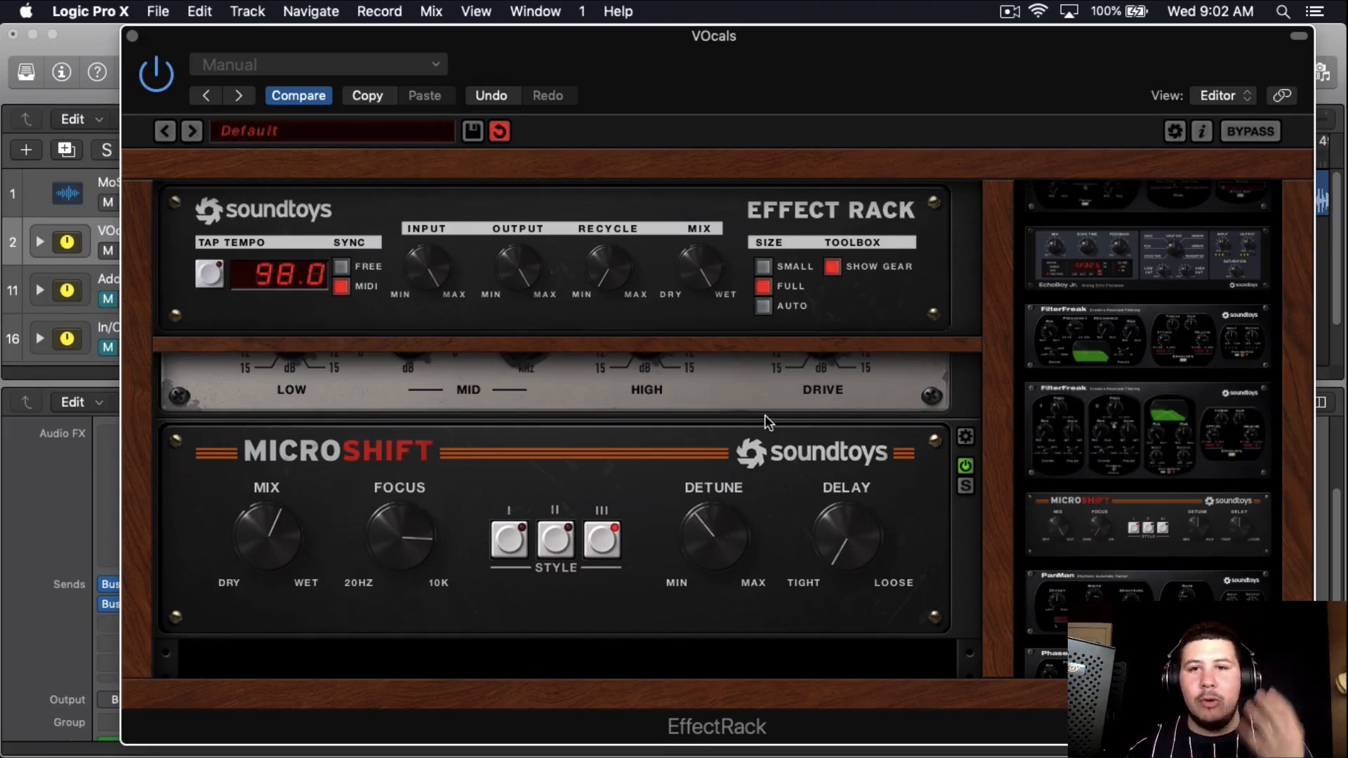
Browse the available Soundtoys modules and add Devil-Loc to the rack below MicroShift.
scroll(1155, 432, "down", 5)
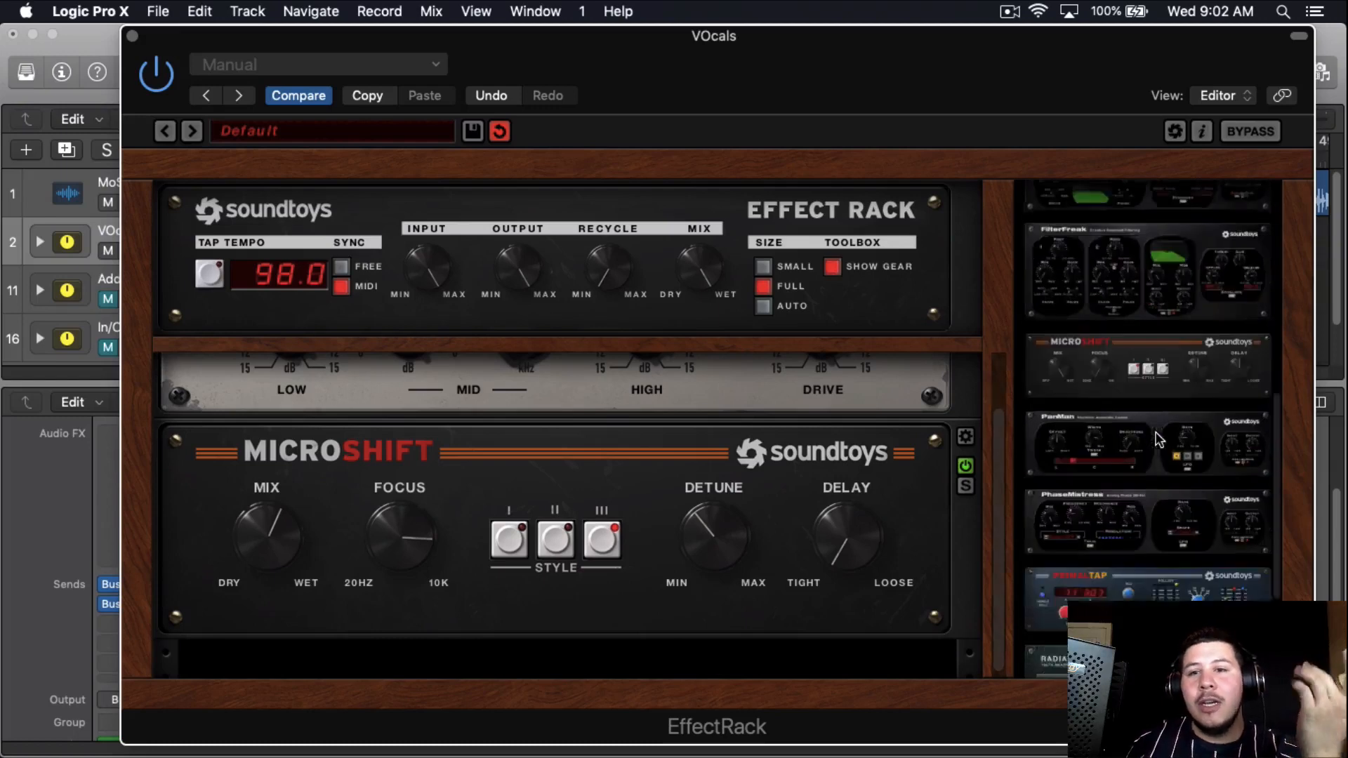
scroll(1142, 514, "up", 8)
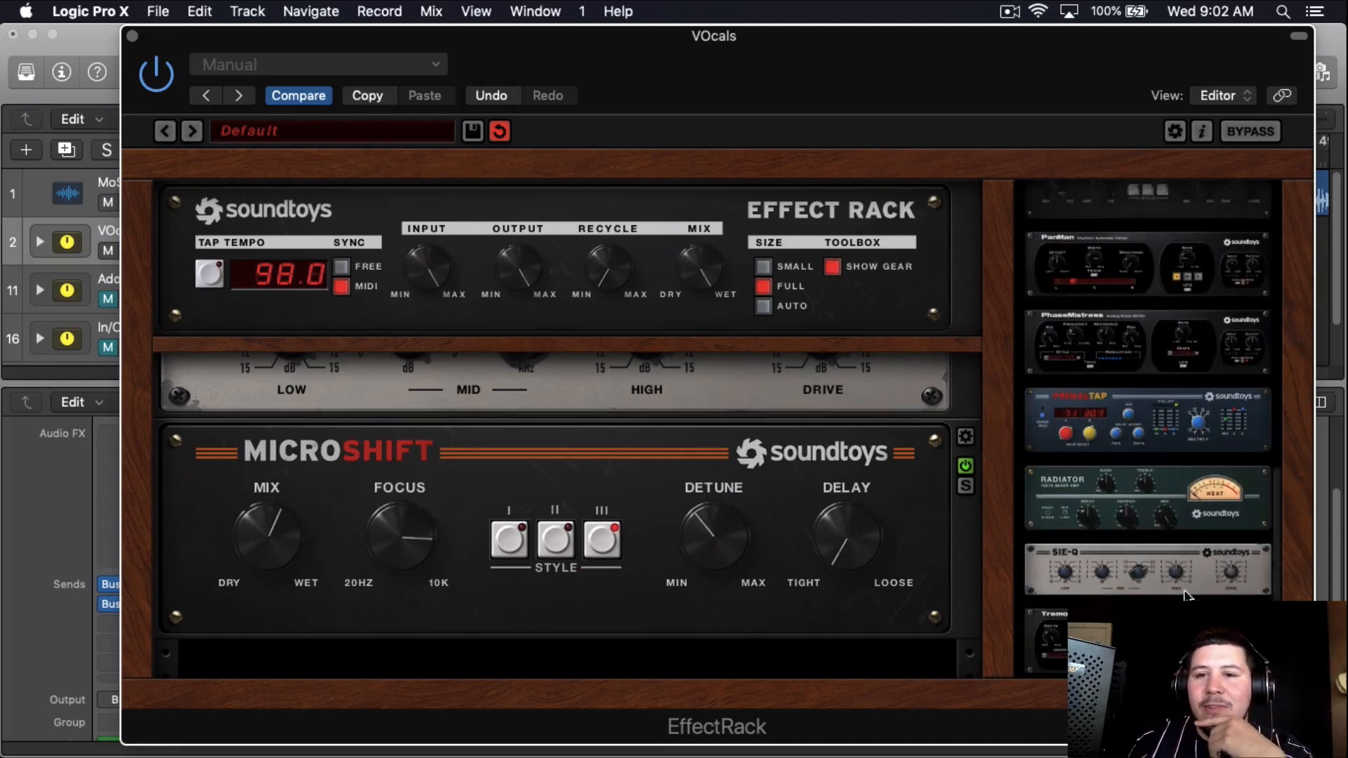
scroll(1169, 392, "down", 6)
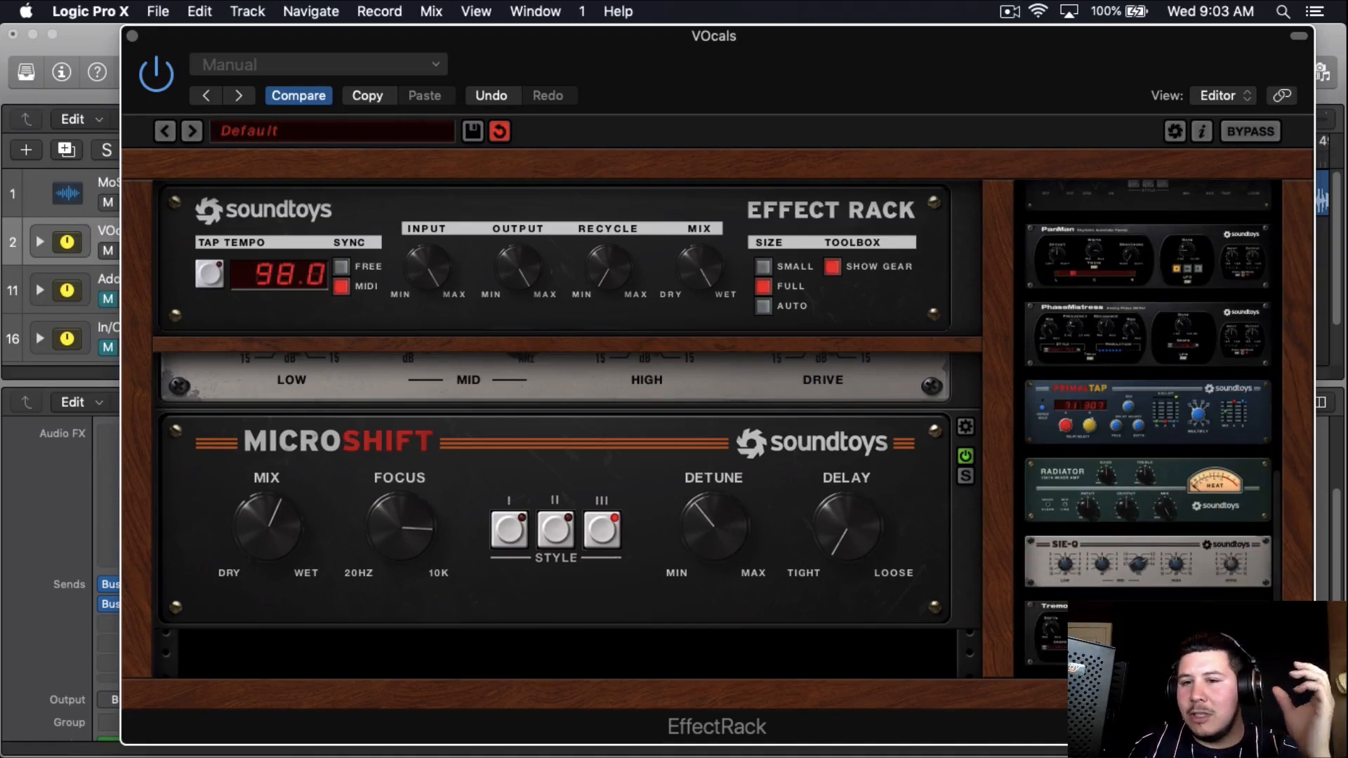
scroll(1152, 499, "up", 2)
scroll(1131, 588, "up", 1)
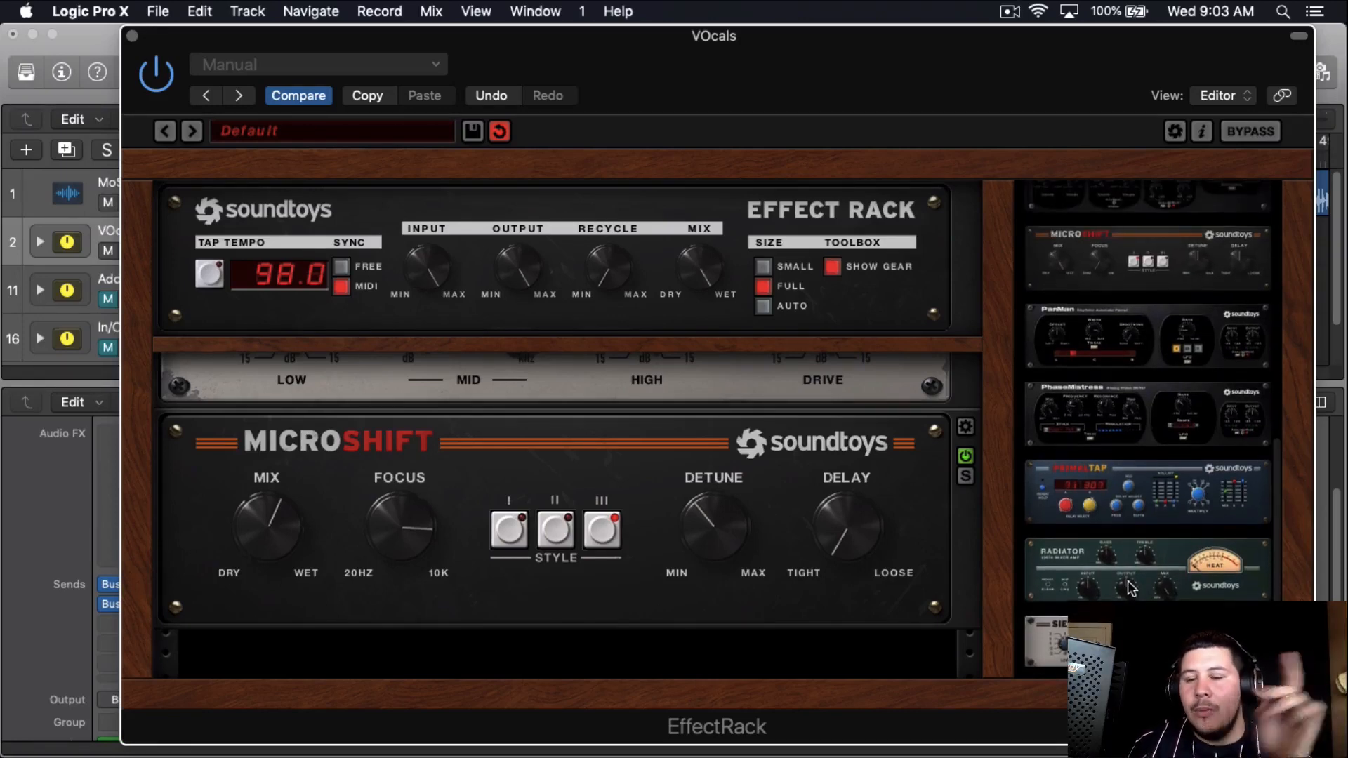
scroll(1130, 589, "up", 2)
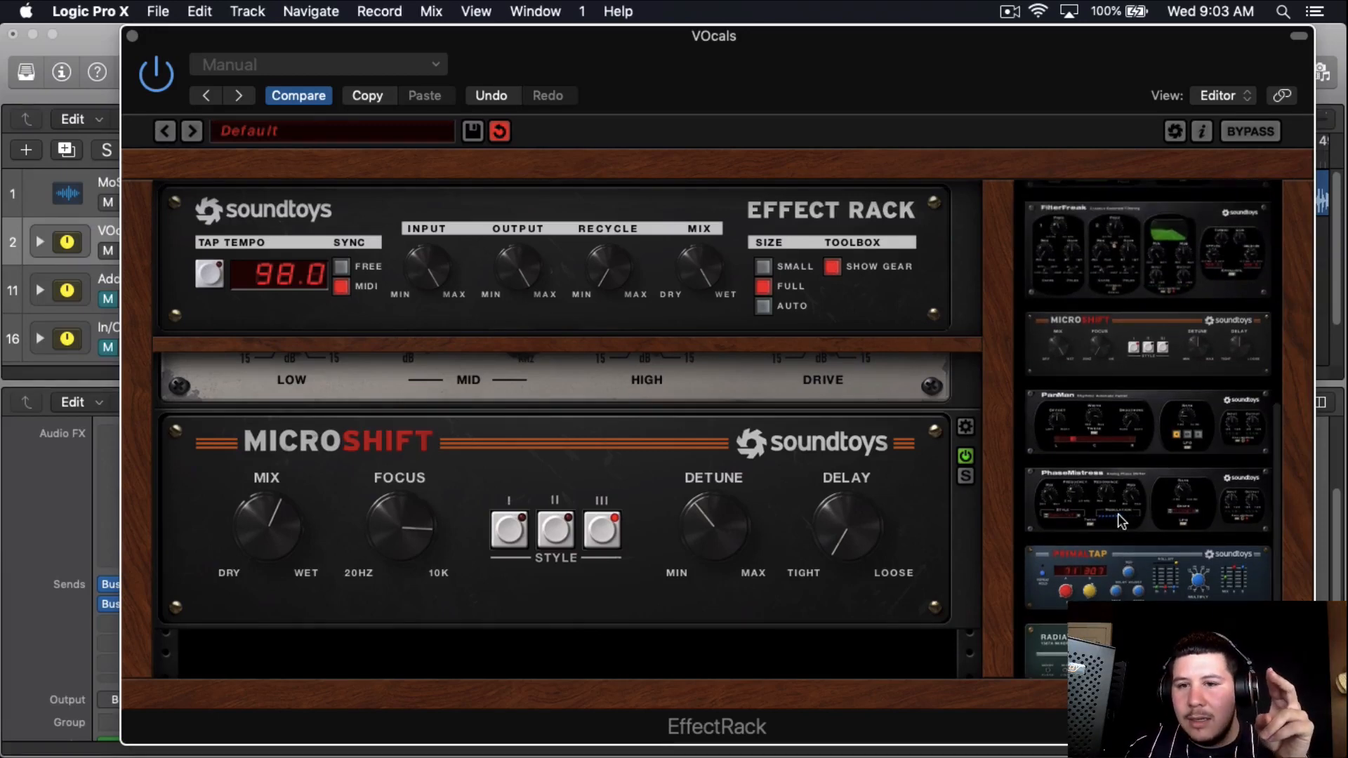
scroll(1118, 513, "up", 2)
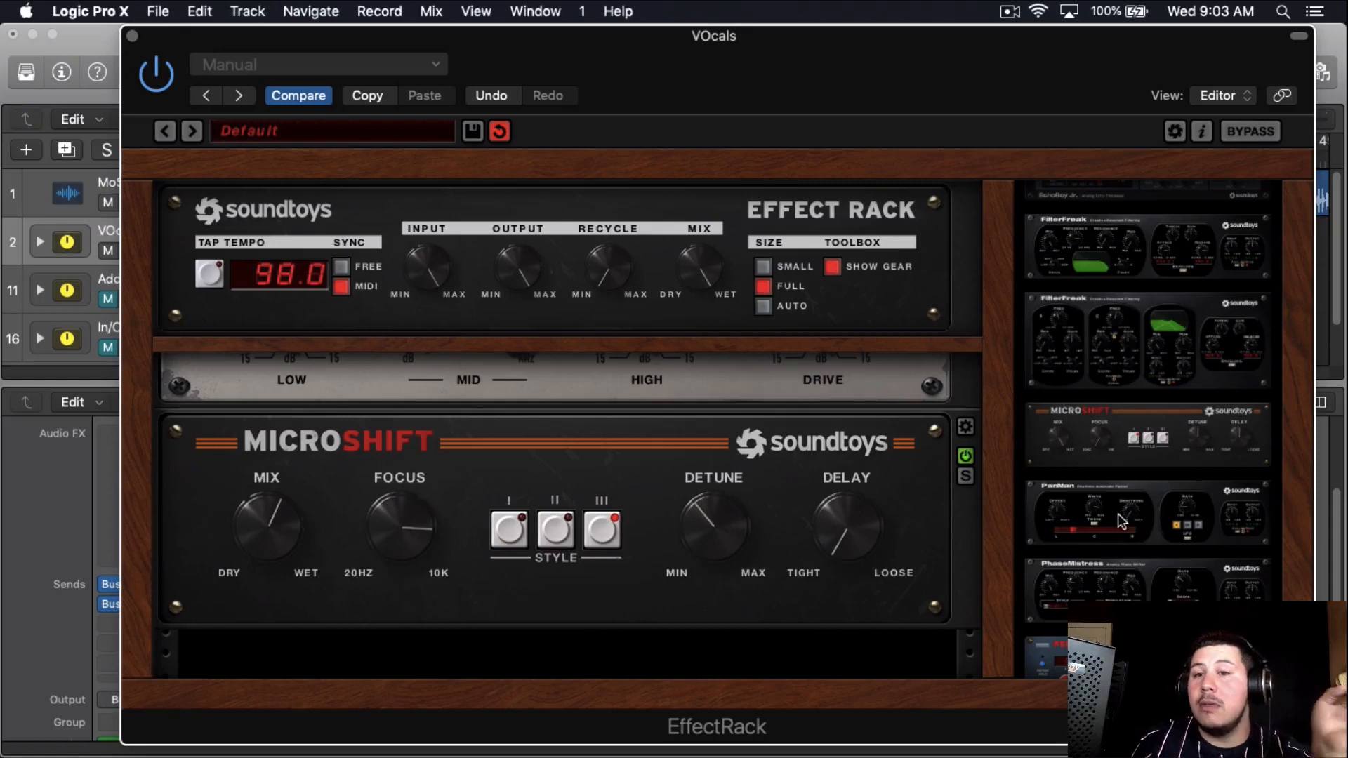
scroll(1117, 512, "up", 4)
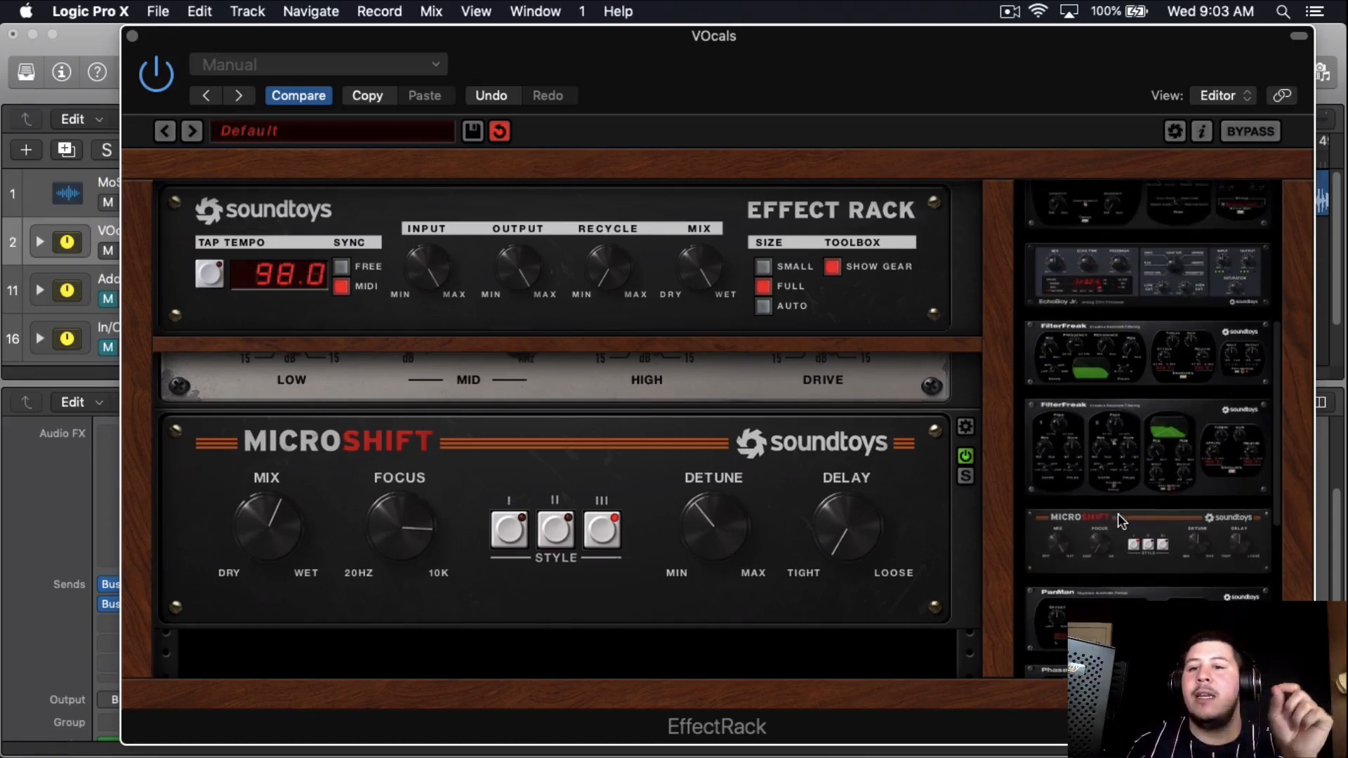
scroll(1118, 515, "up", 4)
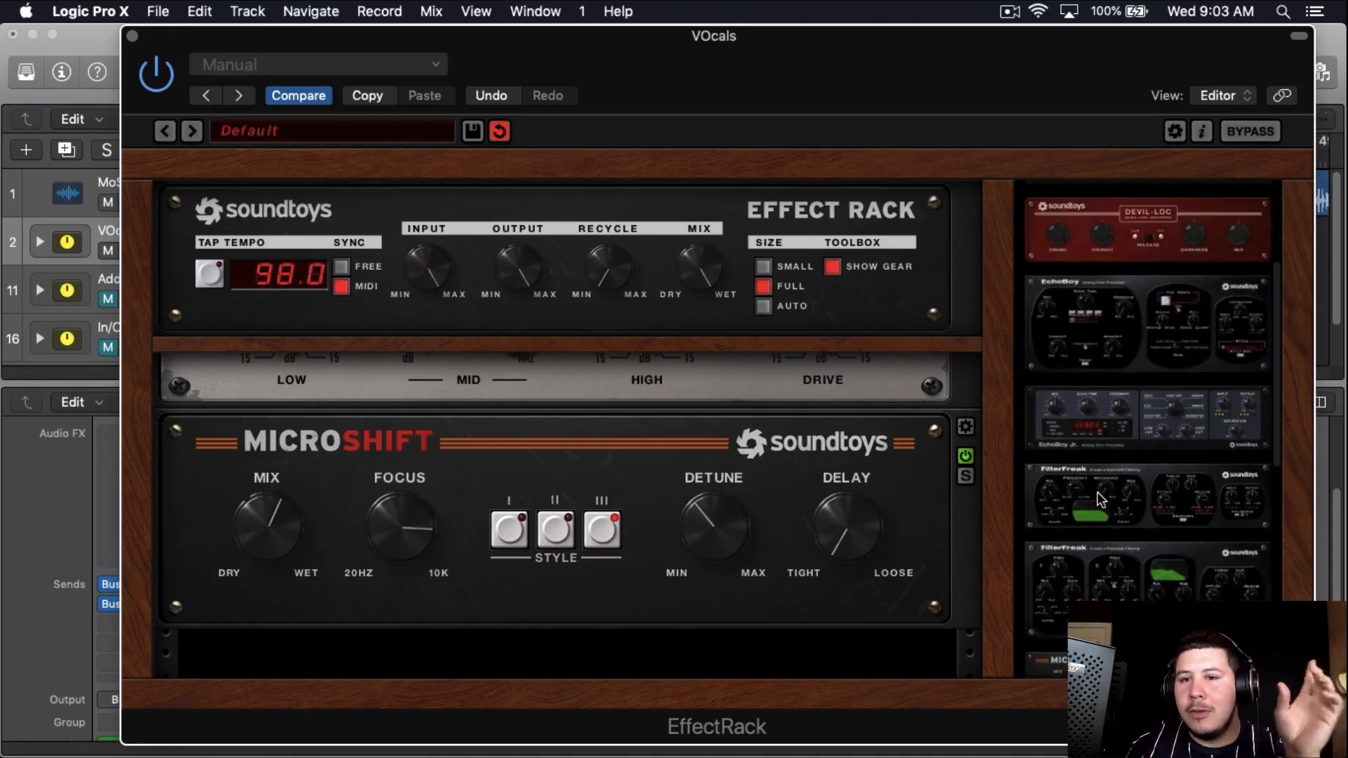
scroll(1092, 466, "up", 2)
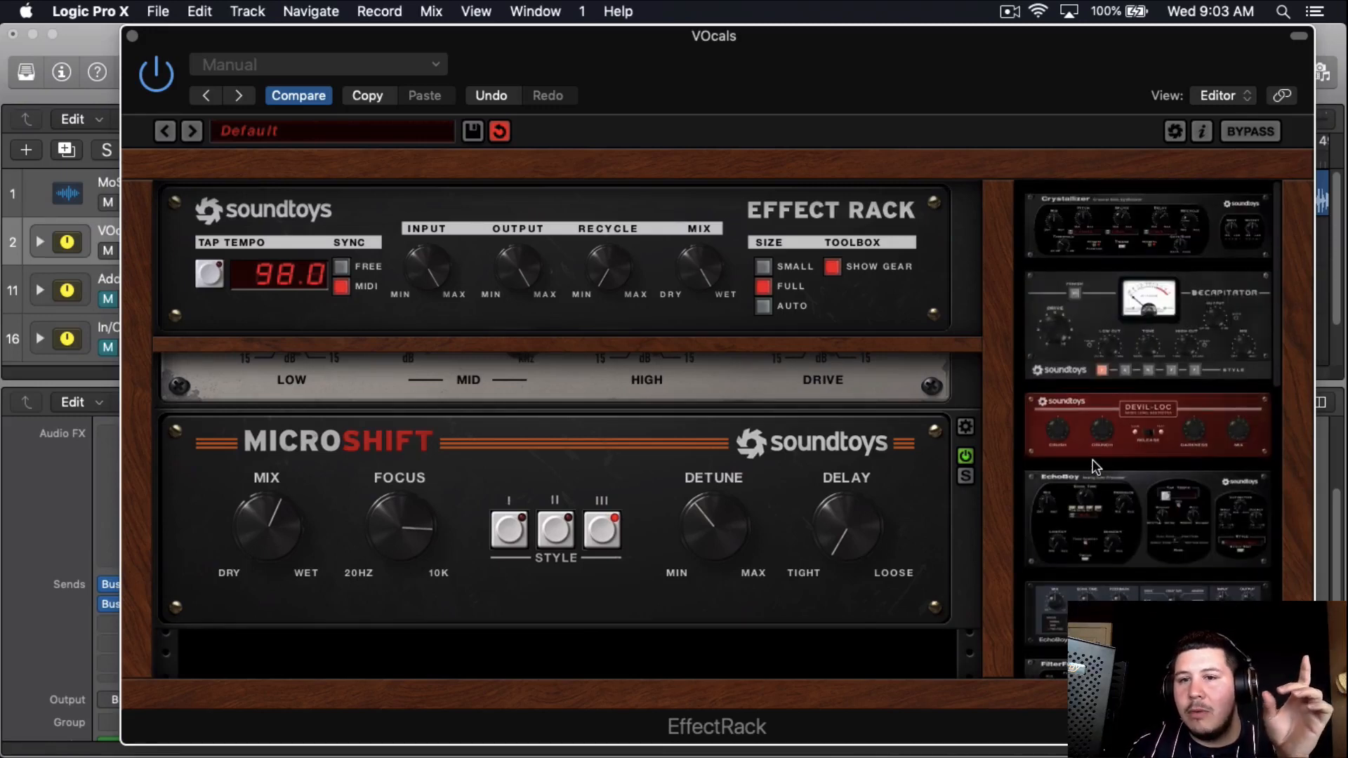
left_click_drag(1137, 441, 723, 636)
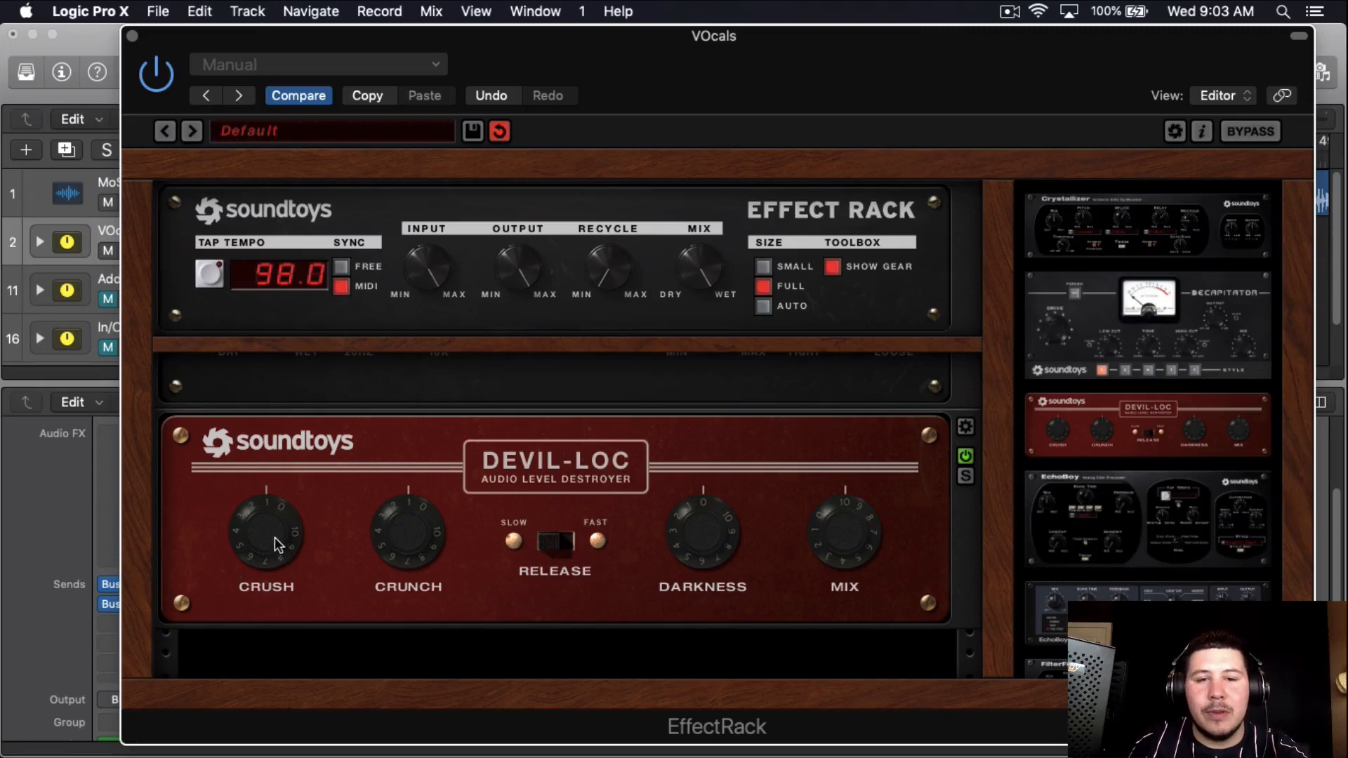
Set the Devil-Loc crush to about 5 with low crunch and mix, darkness near 0, and release to fast.
left_click_drag(282, 519, 285, 515)
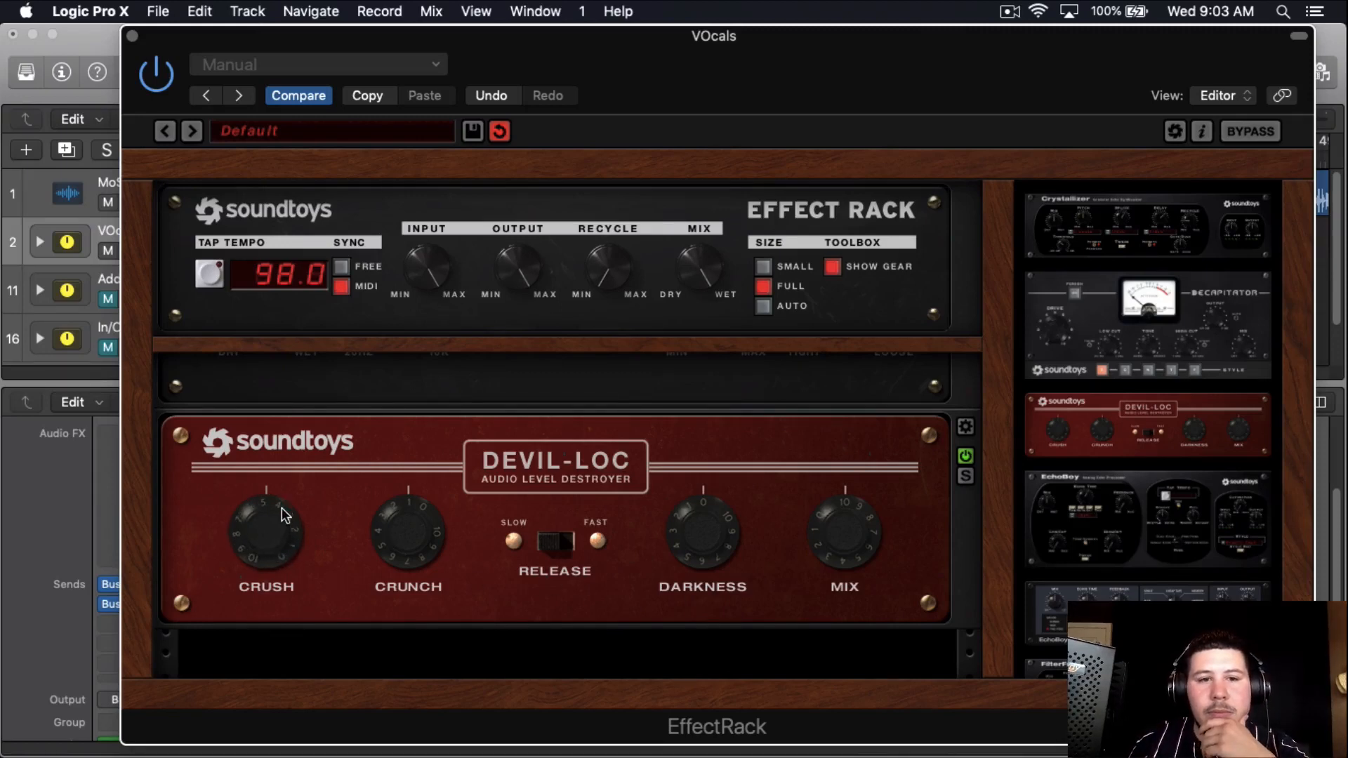
left_click_drag(426, 528, 438, 521)
left_click_drag(683, 540, 718, 535)
left_click_drag(851, 535, 768, 728)
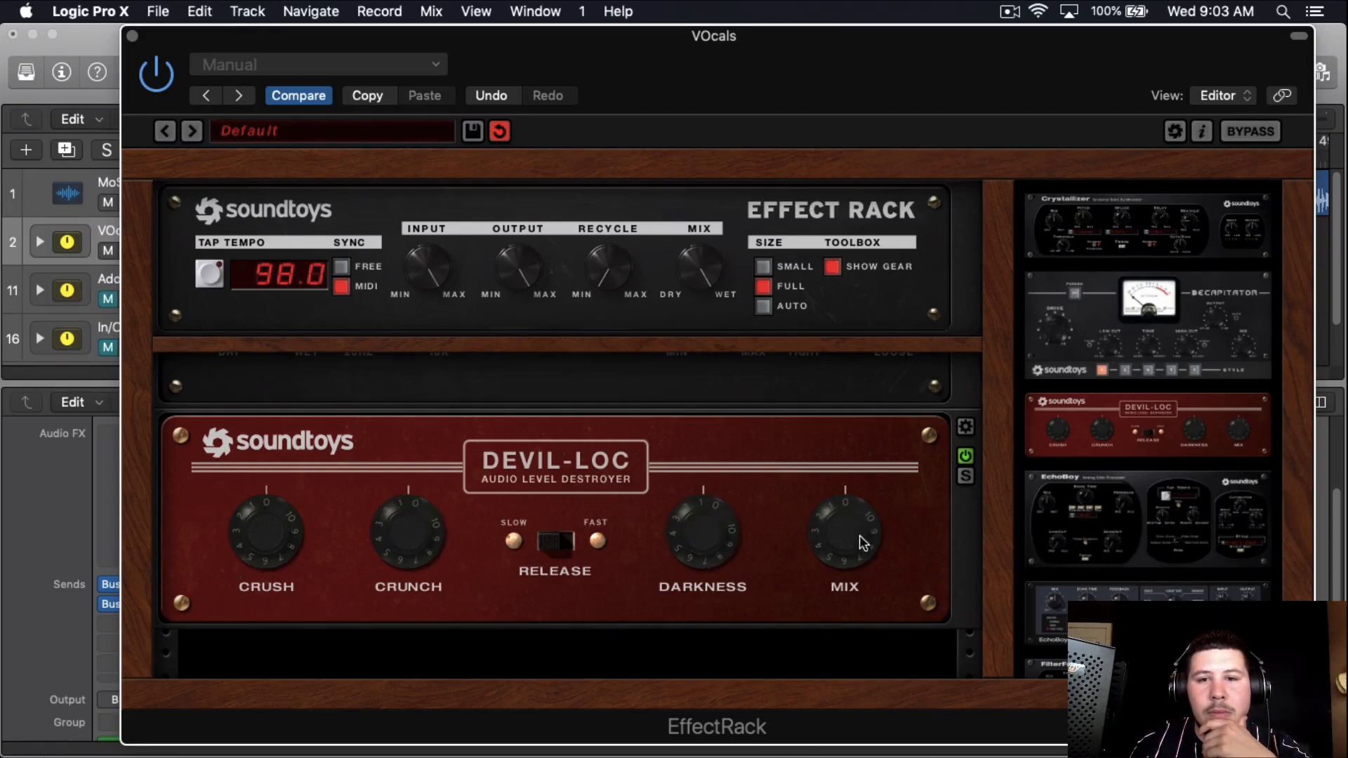
left_click_drag(863, 541, 894, 476)
left_click_drag(439, 543, 410, 597)
left_click_drag(247, 520, 314, 413)
mouse_move(406, 526)
left_mouse_down()
mouse_move(424, 409)
mouse_move(419, 516)
left_mouse_up()
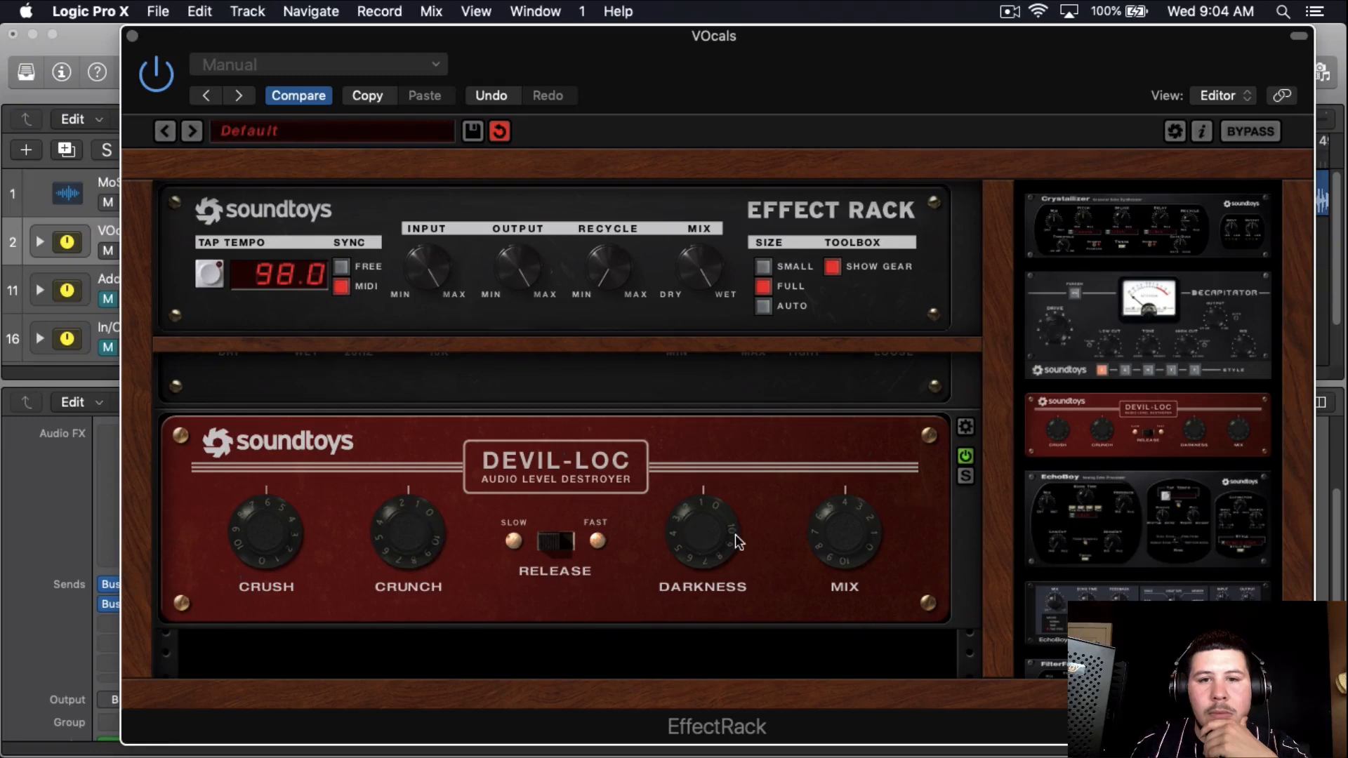
left_click_drag(734, 542, 672, 697)
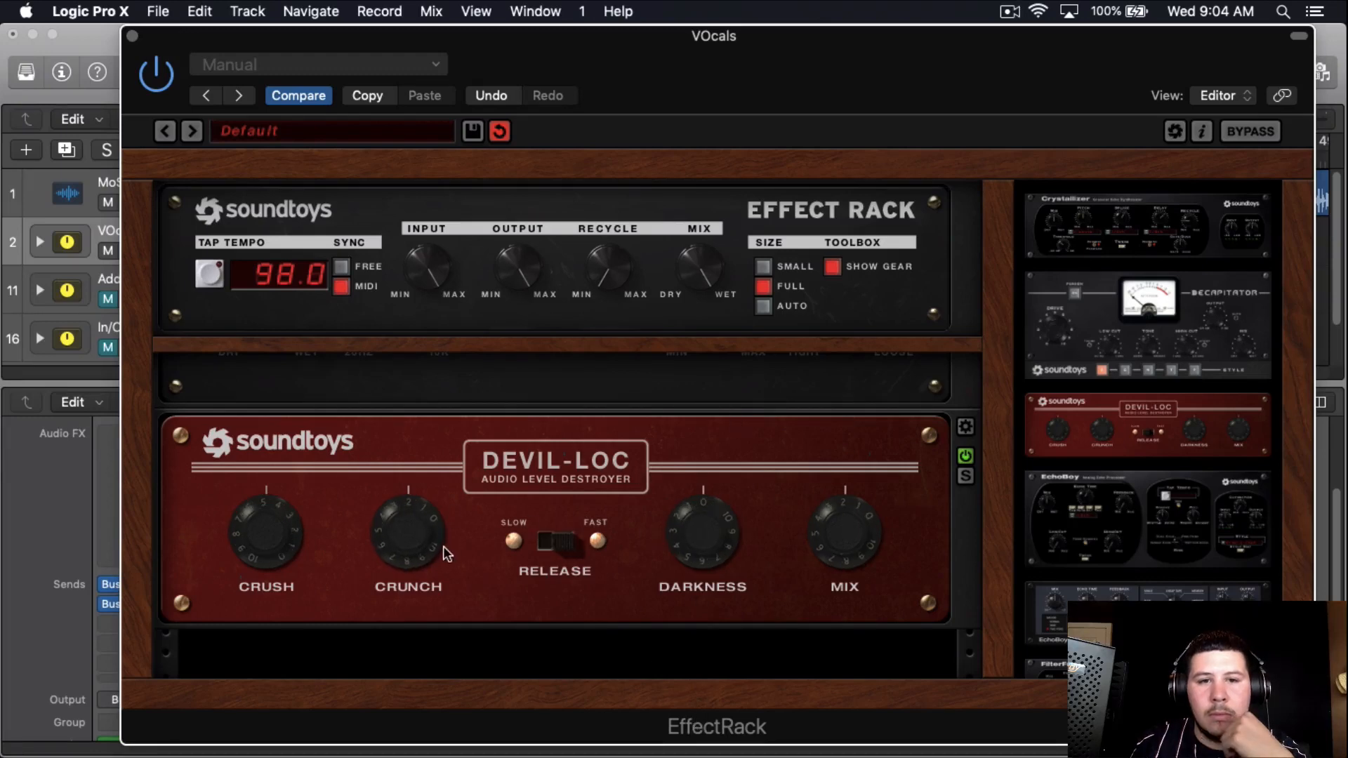
Lower the Devil-Loc crunch and mix to about 1 each and compare the vocal with the module bypassed.
mouse_move(258, 555)
left_mouse_down()
mouse_move(279, 498)
mouse_move(285, 555)
left_mouse_up()
left_click_drag(715, 562, 713, 627)
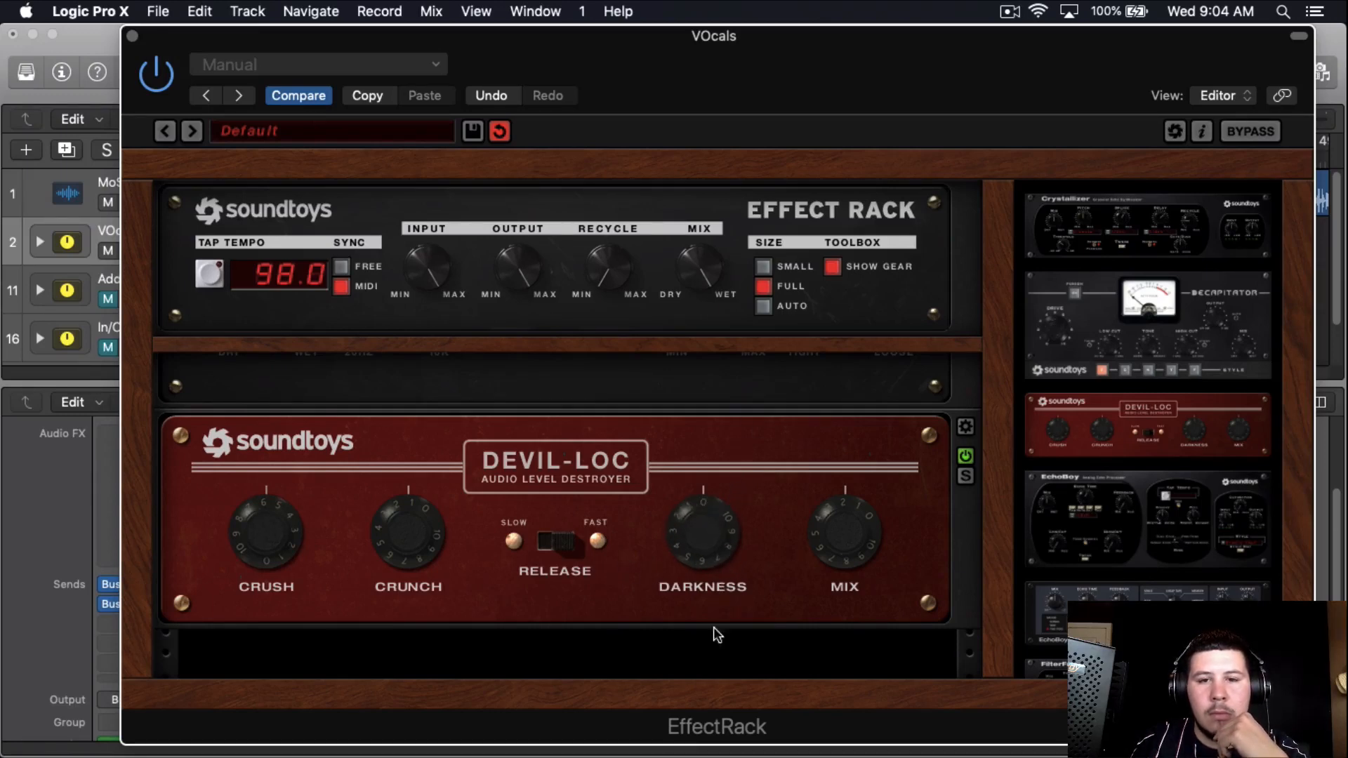
left_click_drag(867, 511, 854, 569)
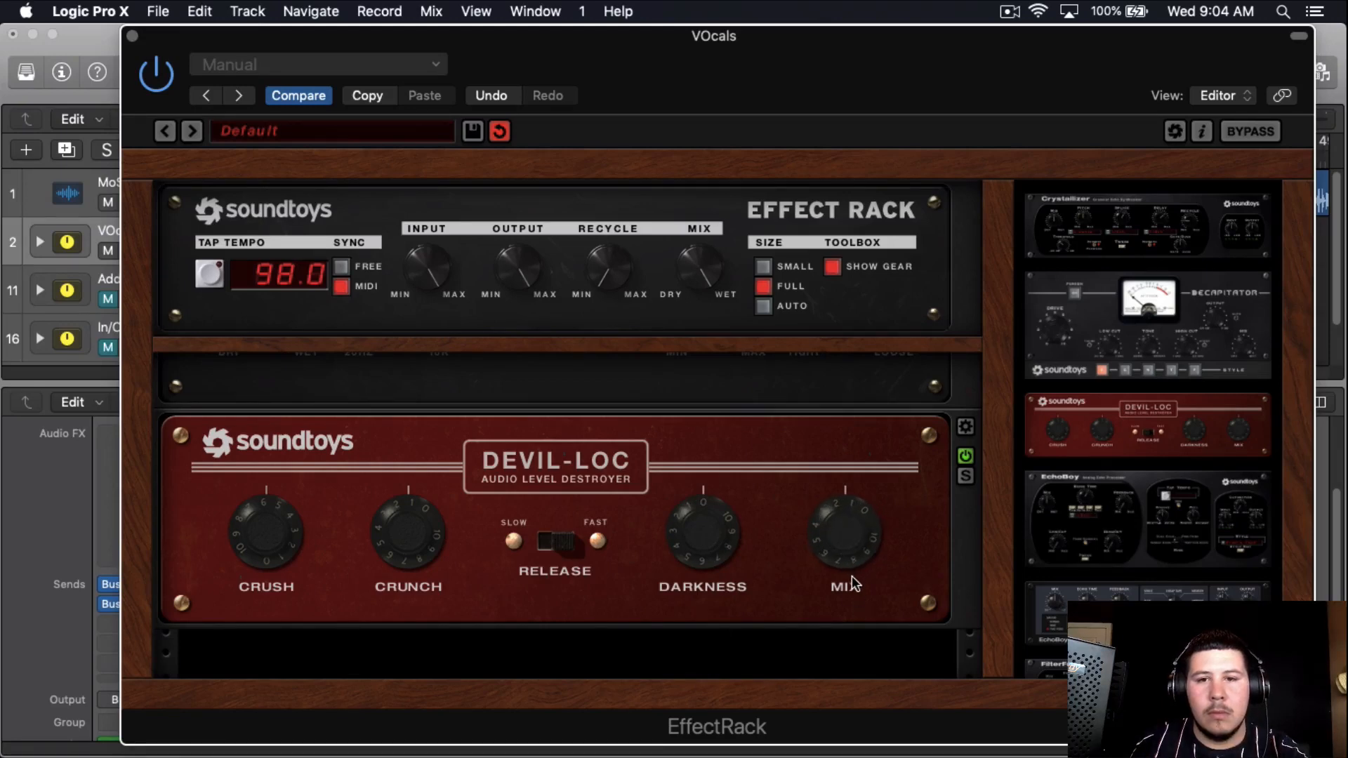
left_click(964, 456)
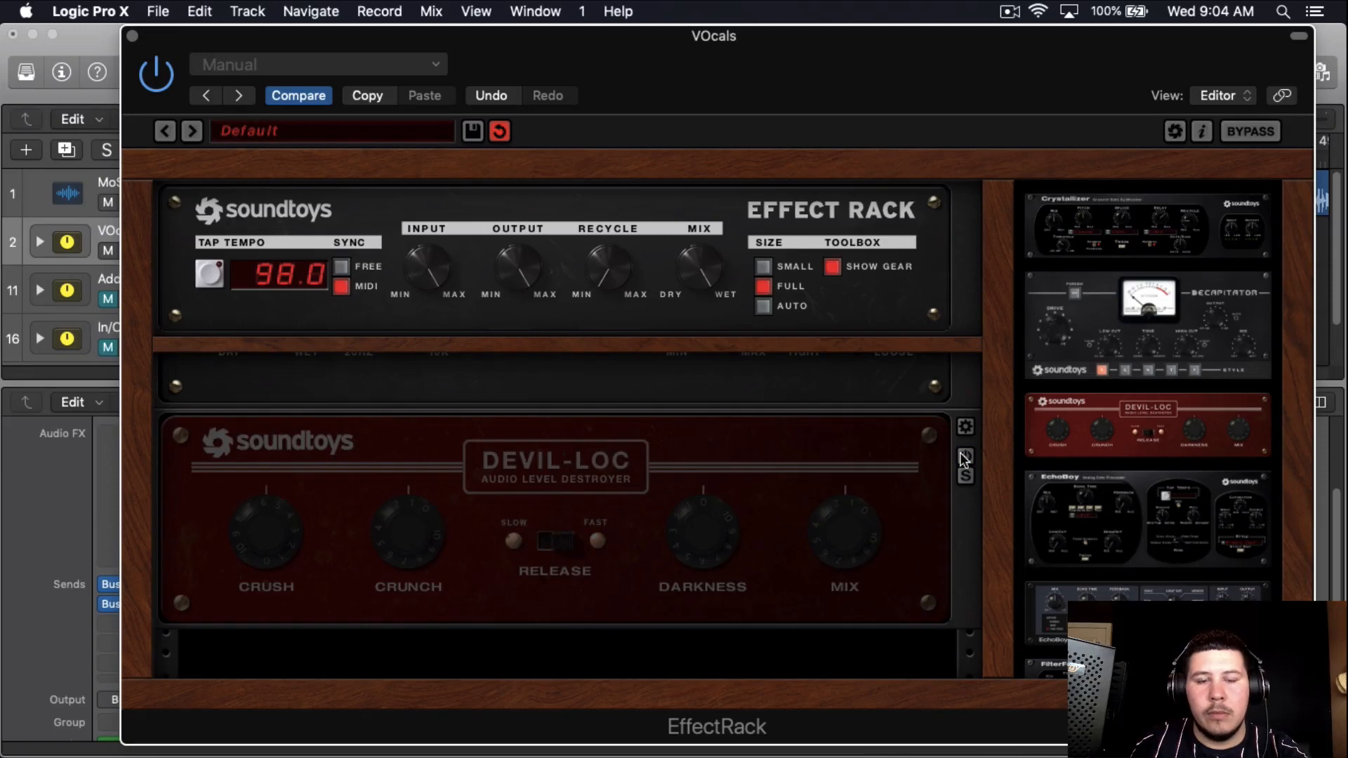
left_click(964, 457)
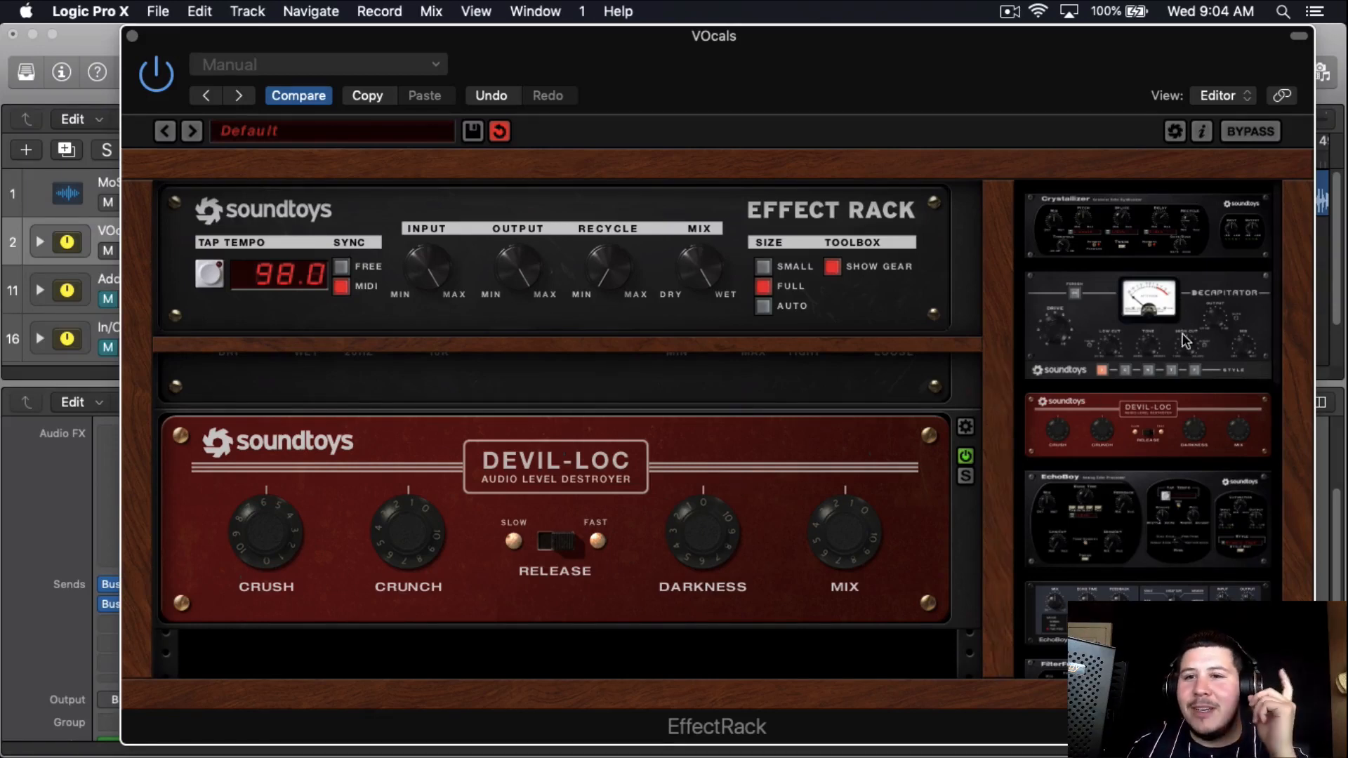
Bypass the Devil-Loc module, compare the vocal with the whole EffectRack off and on, and close its window.
scroll(1177, 343, "down", 1)
scroll(1177, 343, "down", 5)
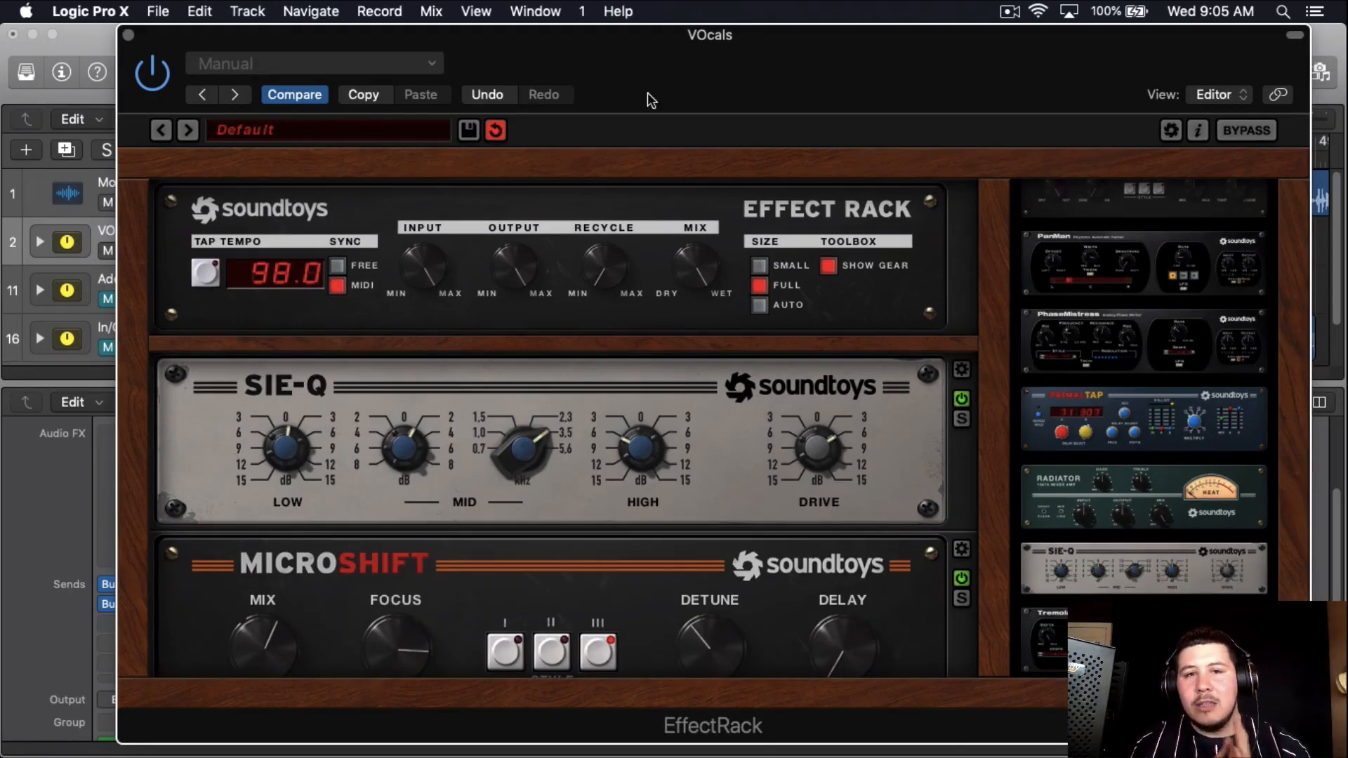
left_click_drag(655, 61, 651, 68)
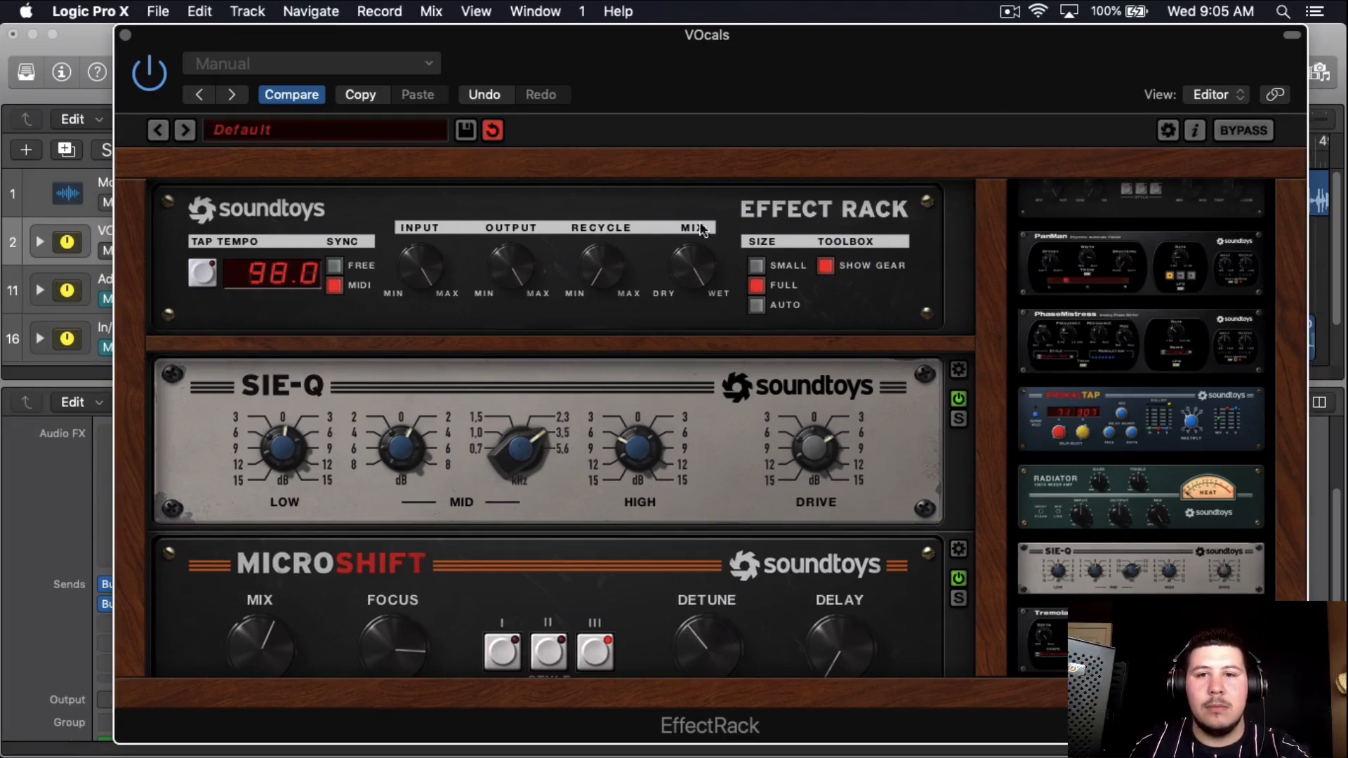
scroll(843, 397, "down", 5)
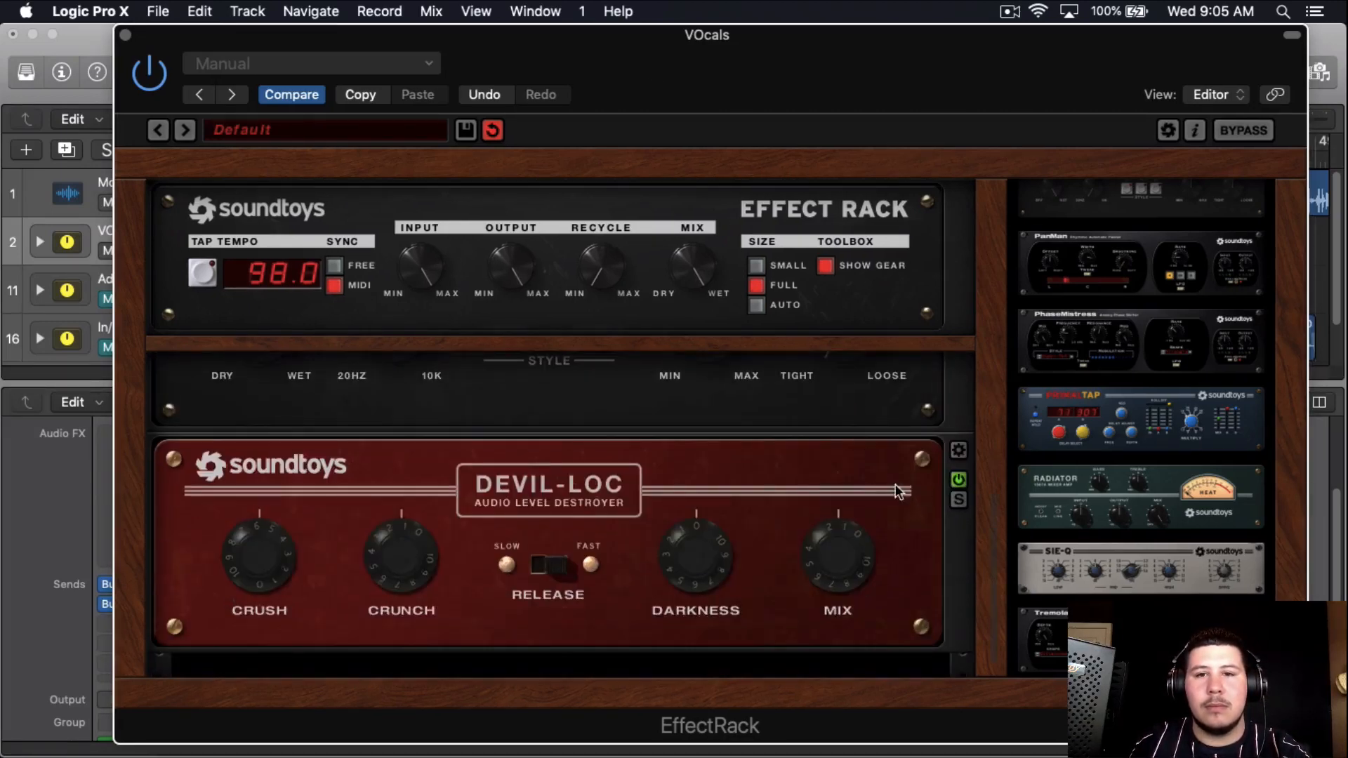
left_click(956, 481)
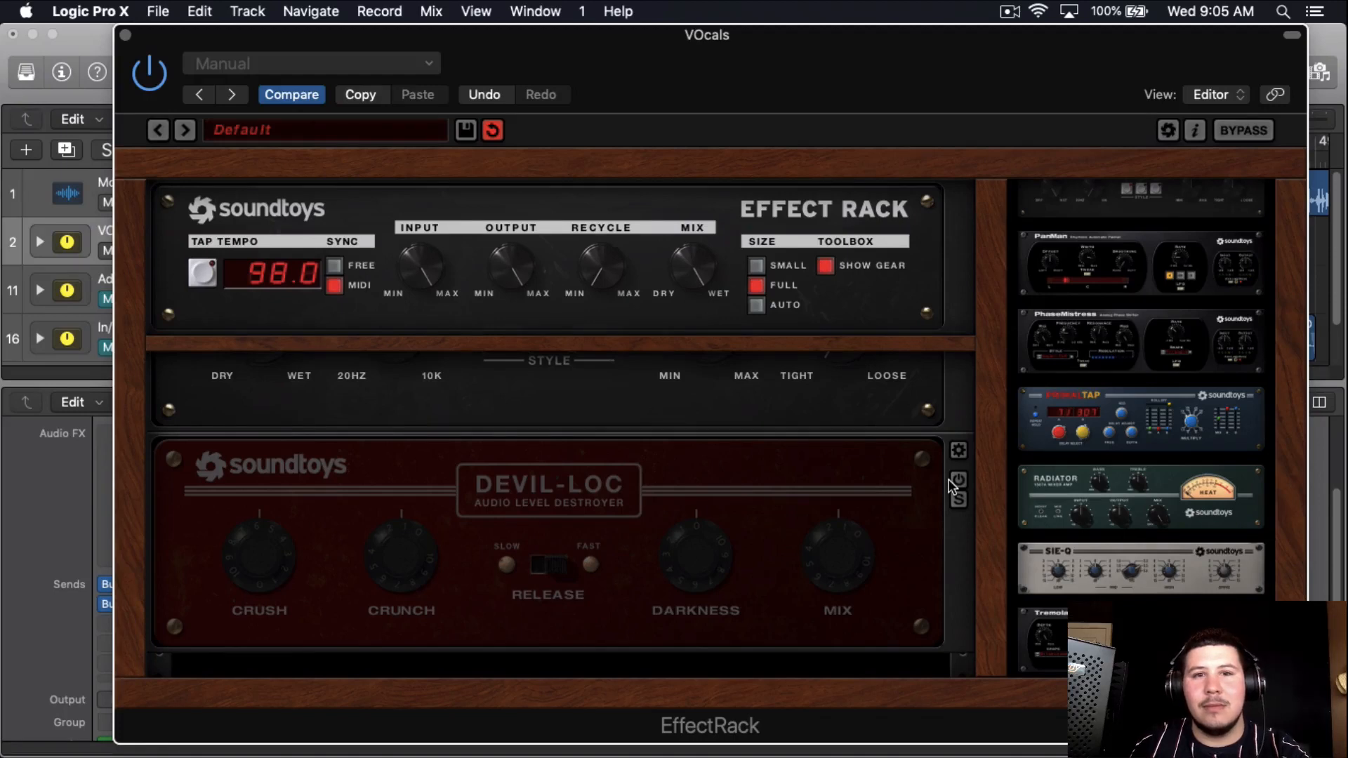
left_click(957, 481)
left_click(957, 482)
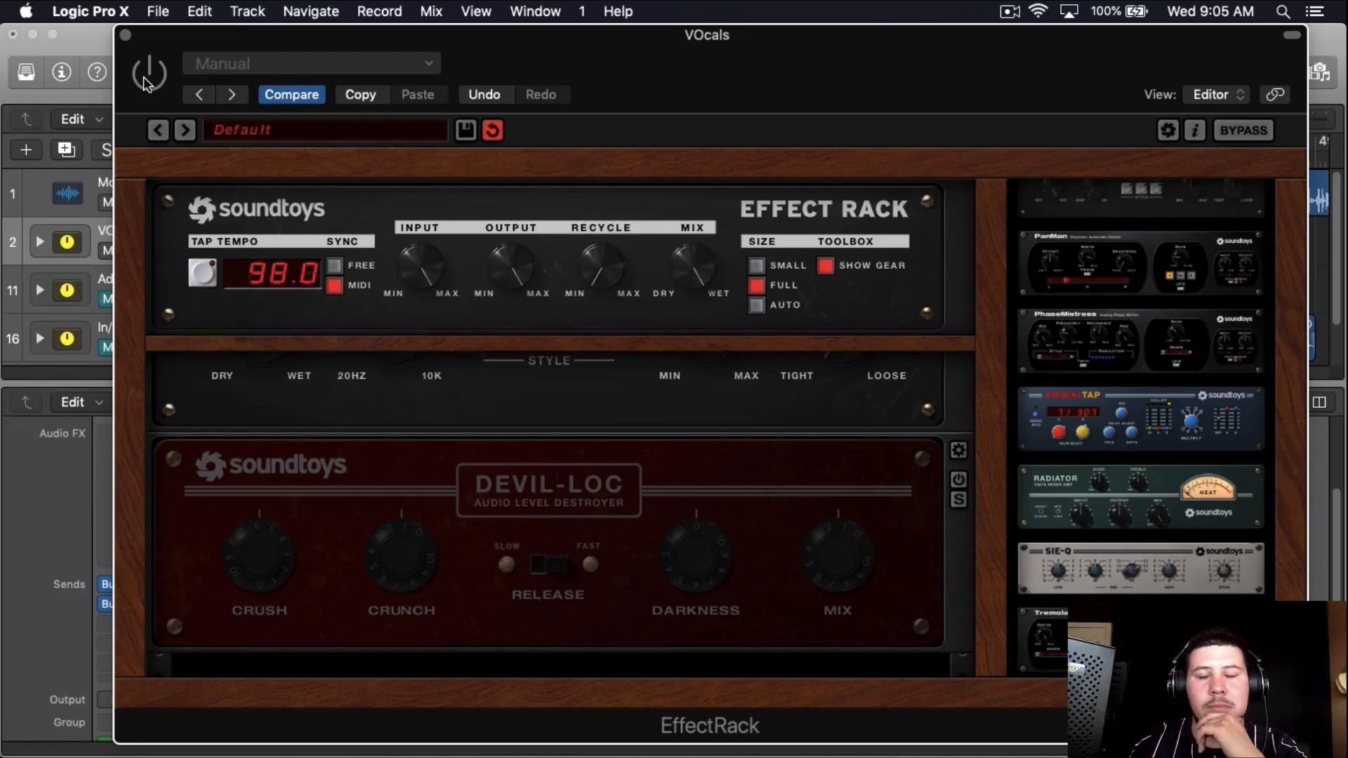
left_click(148, 77)
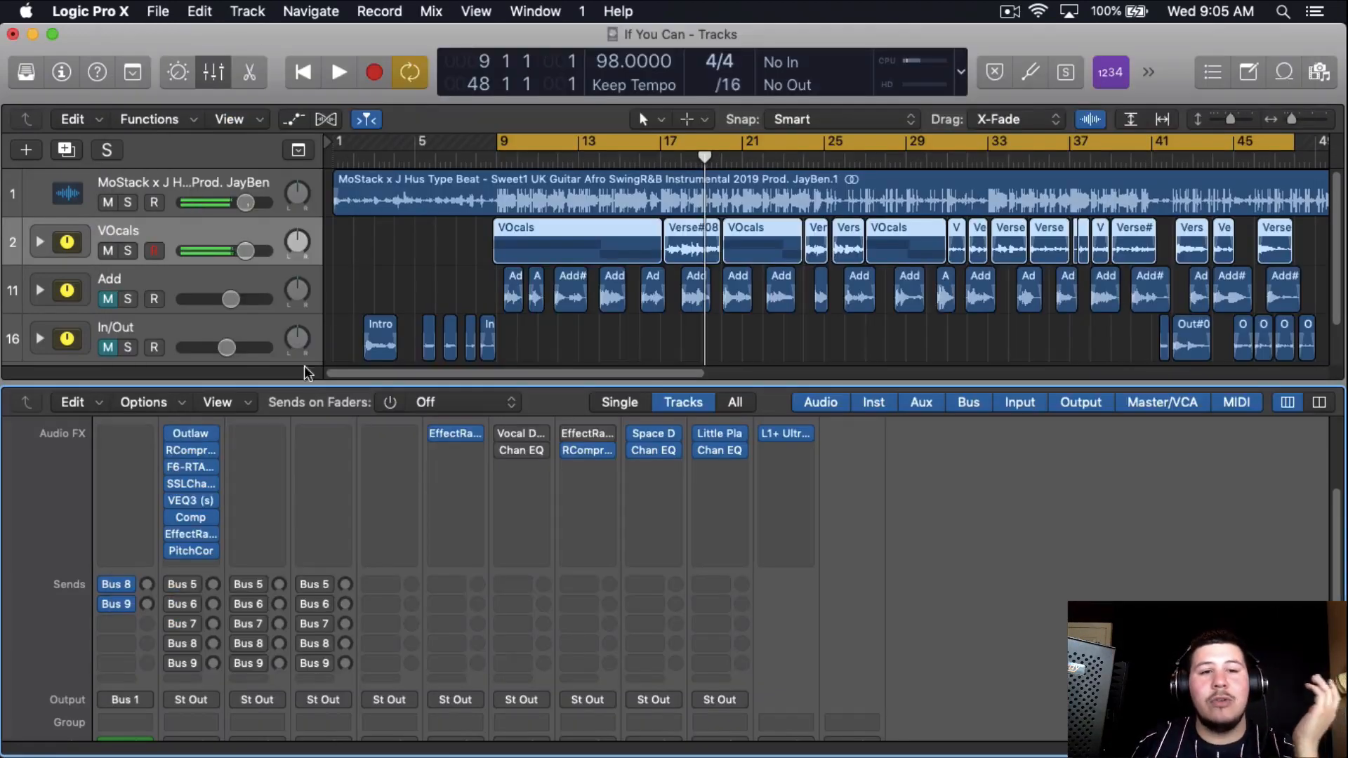
left_click(125, 35)
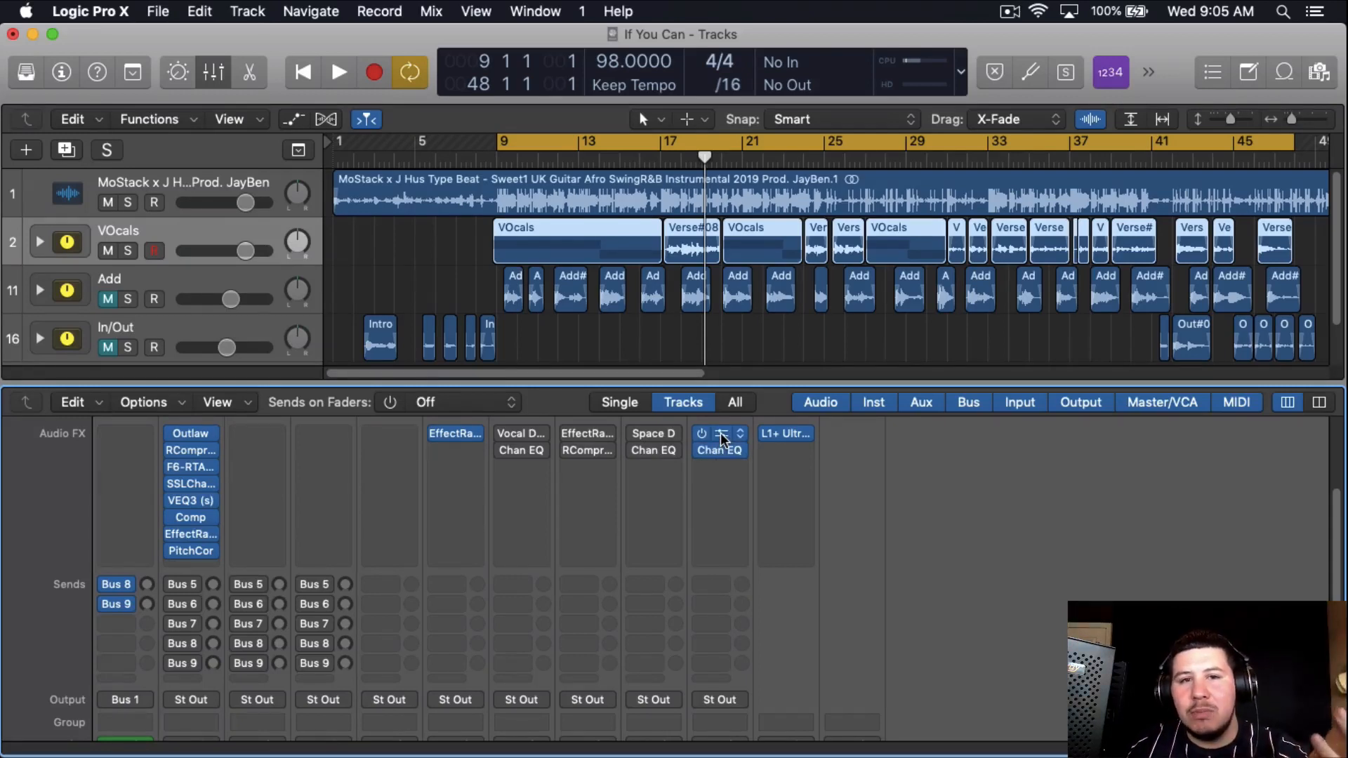
Open the Radiator EffectRack on the Pre-Amp channel, play the song, and raise the VOcals send to Bus 5.
left_click(721, 435)
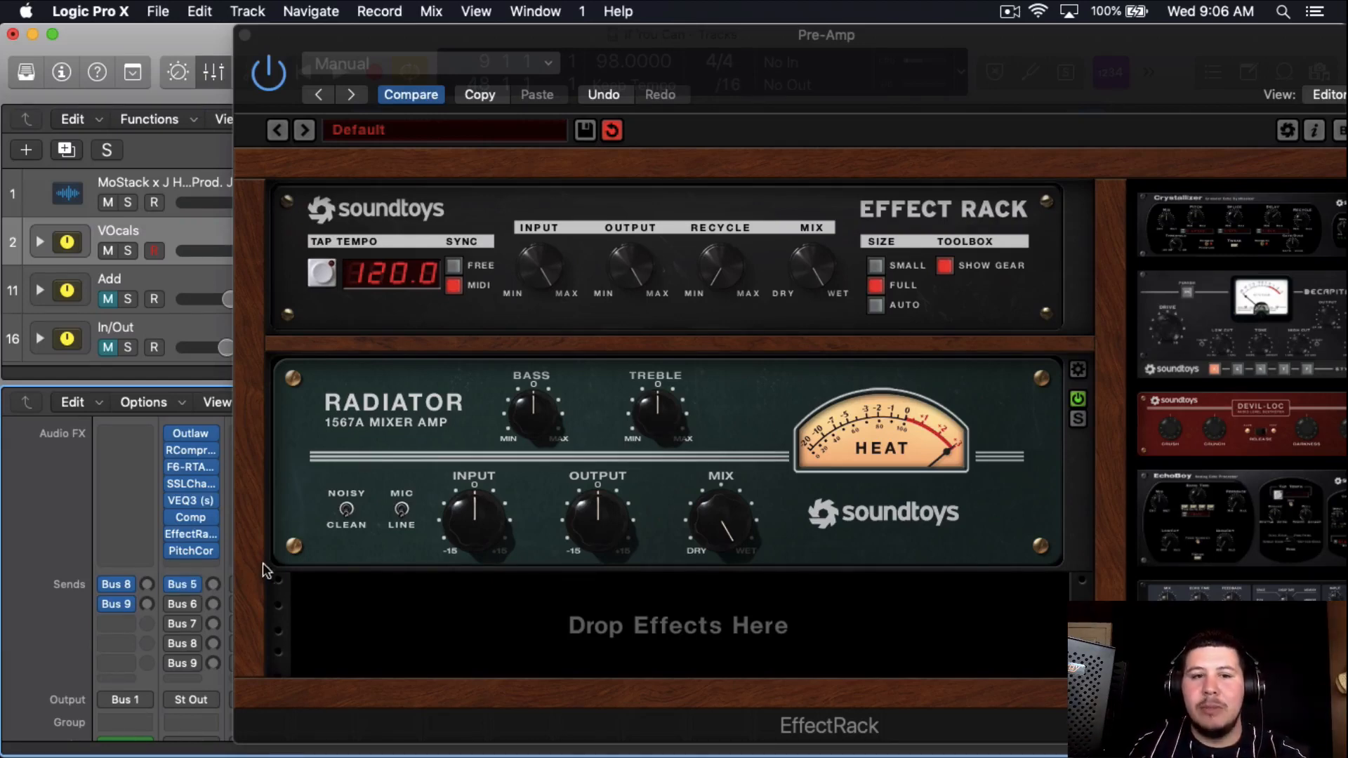
key("space")
left_click_drag(212, 586, 232, 516)
Raise Radiator's treble well above 0 and its bass moderately above 0, and set the VOcals Bus 5 send to about -20.7 dB.
left_click_drag(663, 427, 676, 385)
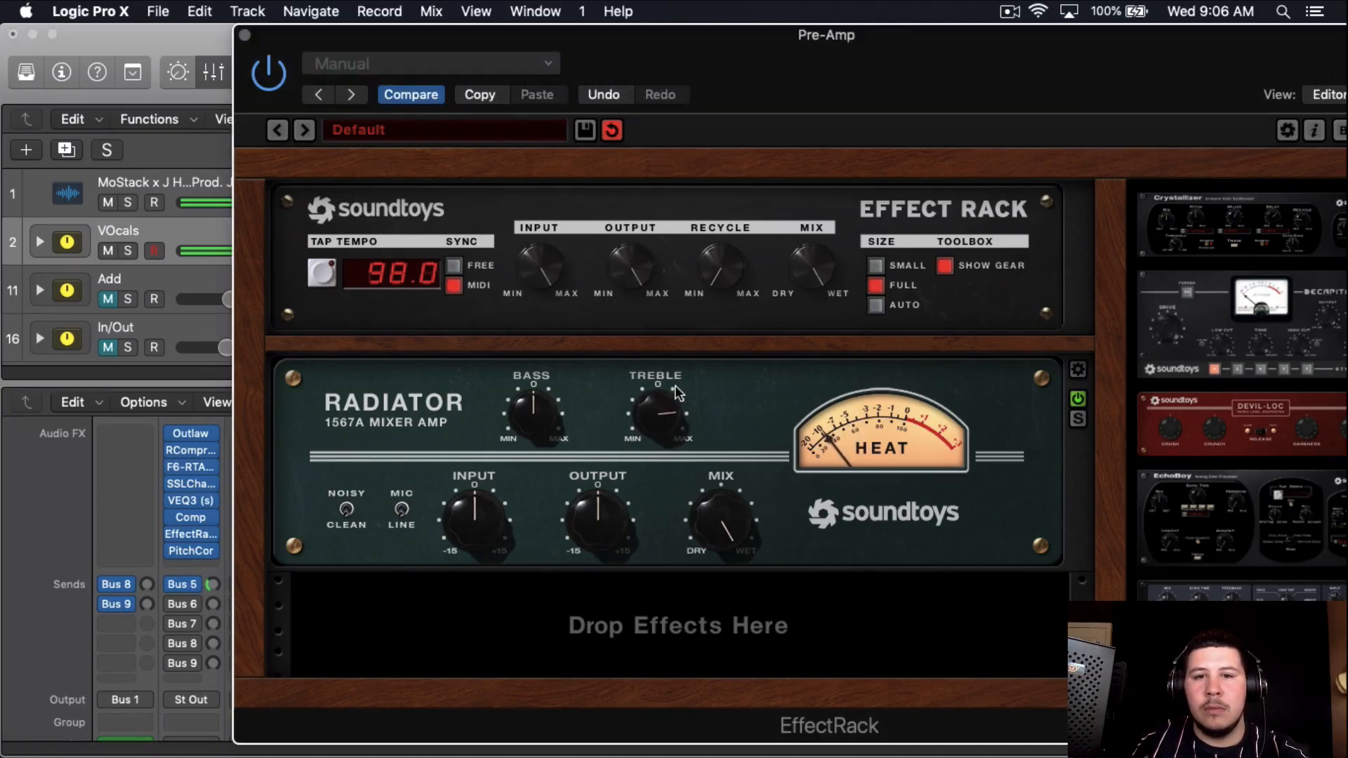
left_click_drag(511, 398, 547, 375)
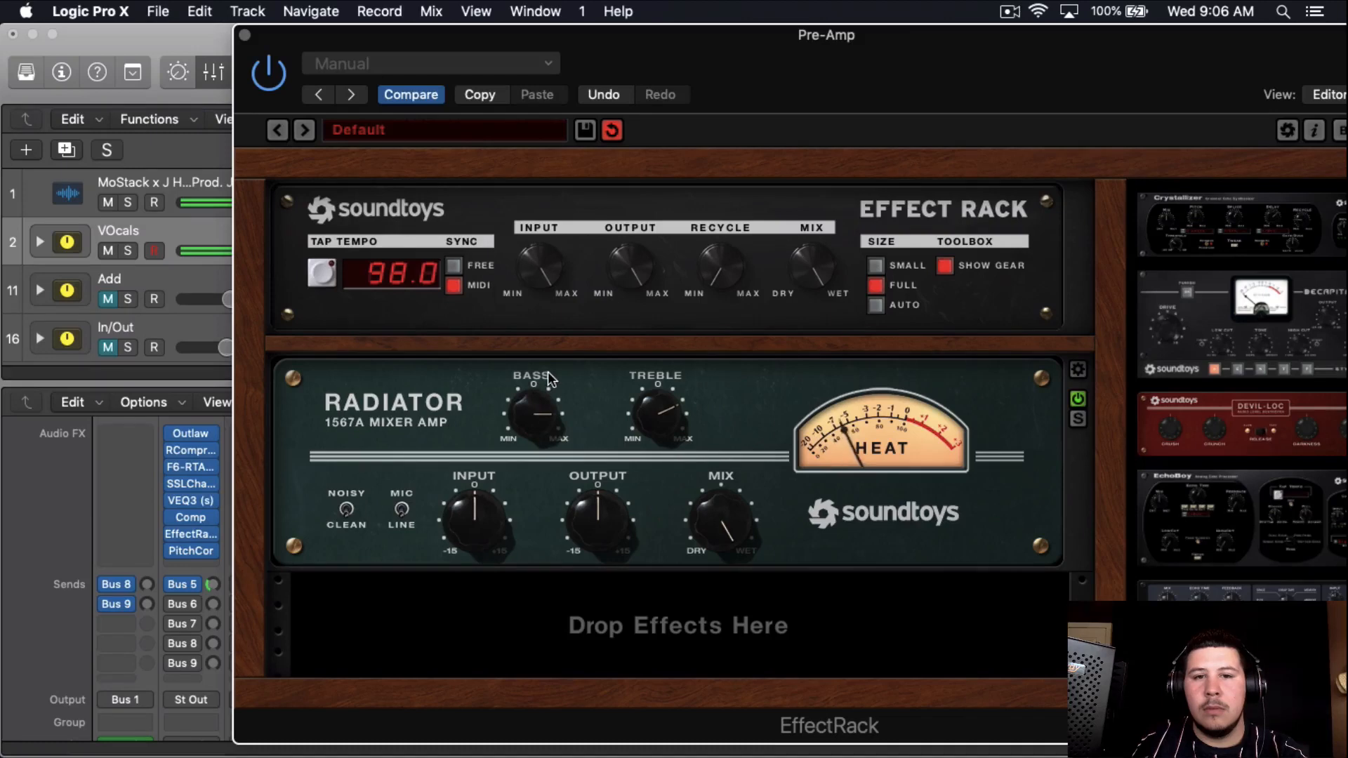
left_click_drag(547, 372, 546, 402)
left_click_drag(212, 584, 212, 593)
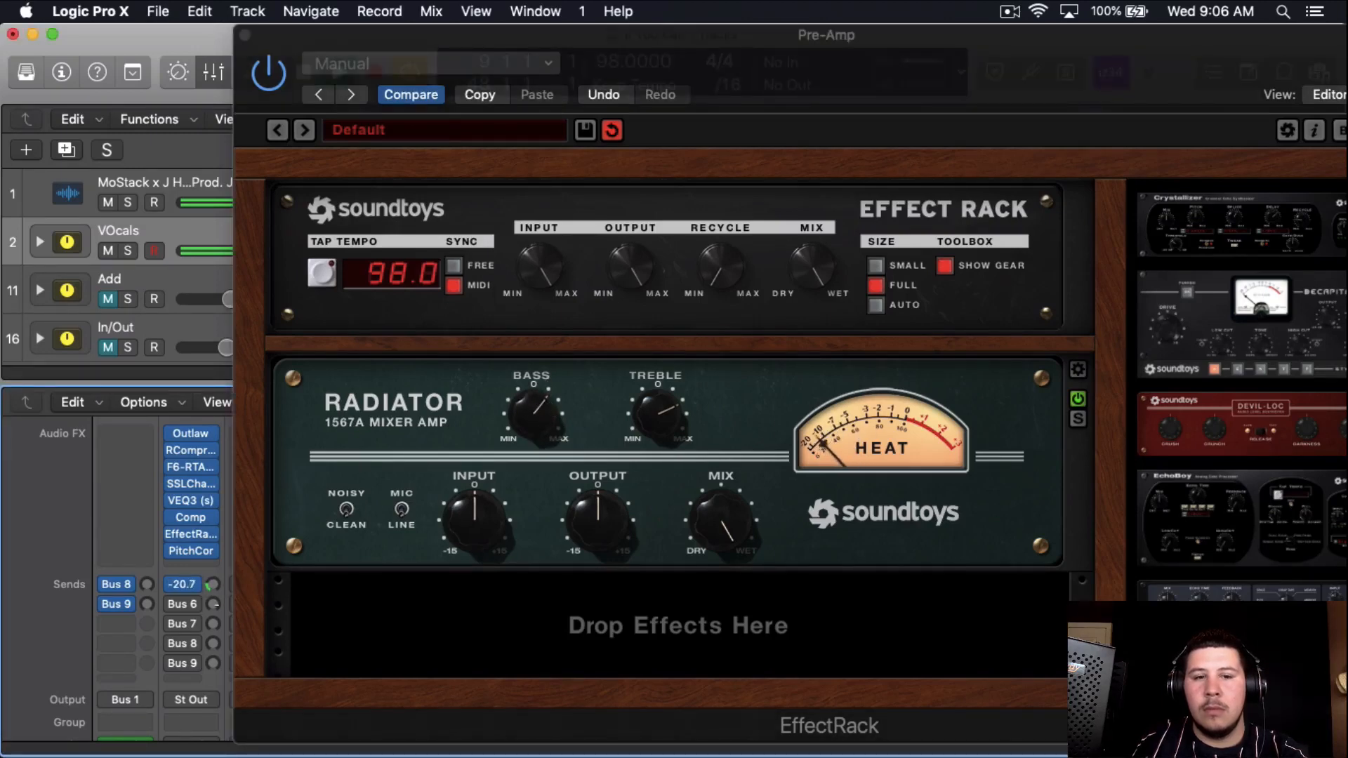
Raise Radiator's output moderately above 0, compare the vocal with the effect bypassed, and close the Pre-Amp EffectRack.
left_click(268, 75)
left_click(268, 76)
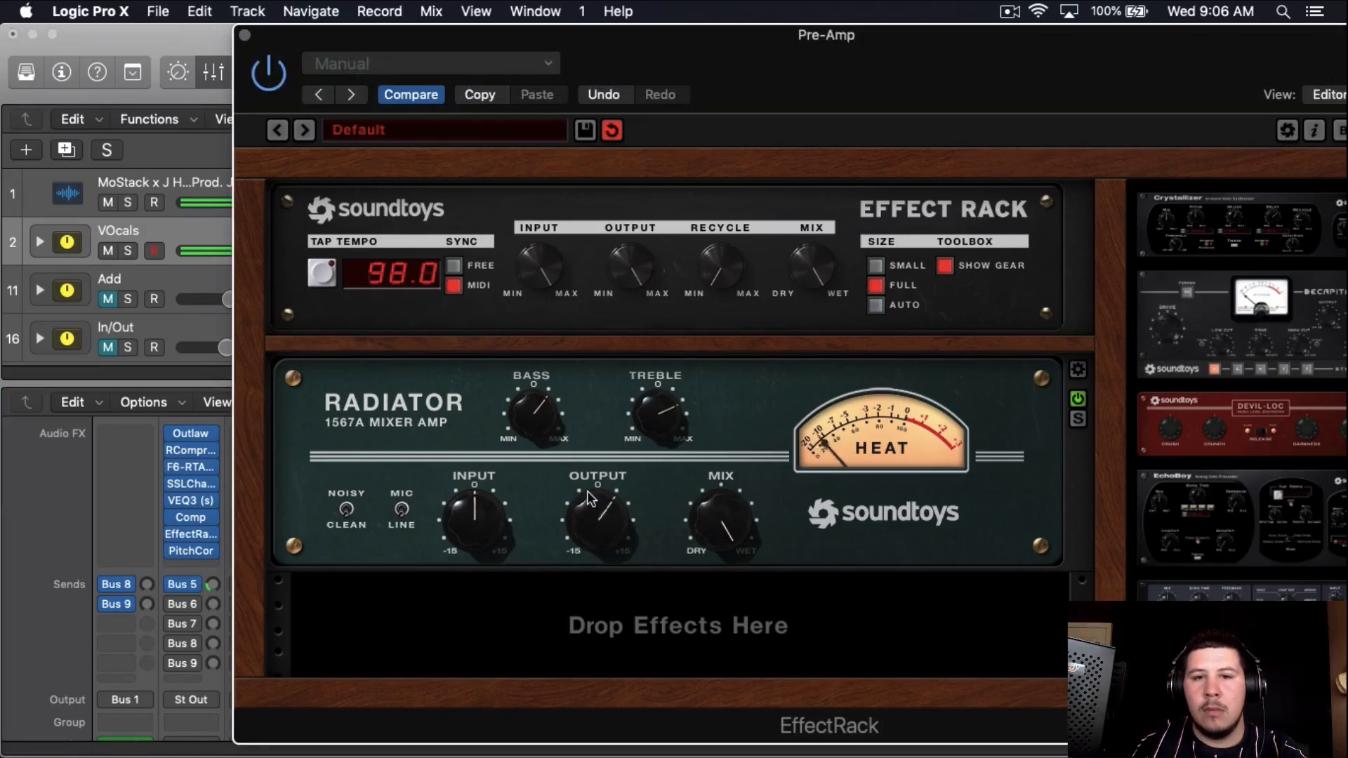
left_click_drag(597, 516, 594, 486)
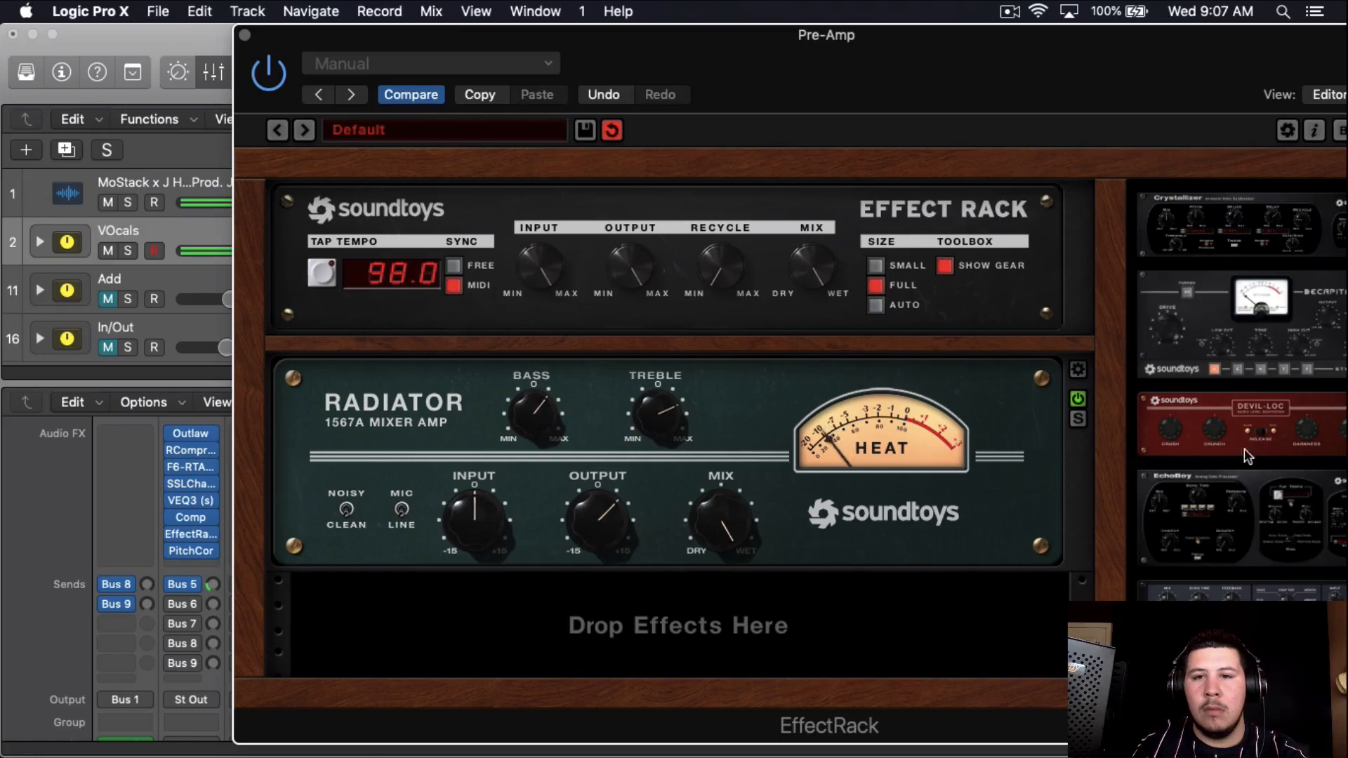
left_click(1079, 399)
left_click(1079, 399)
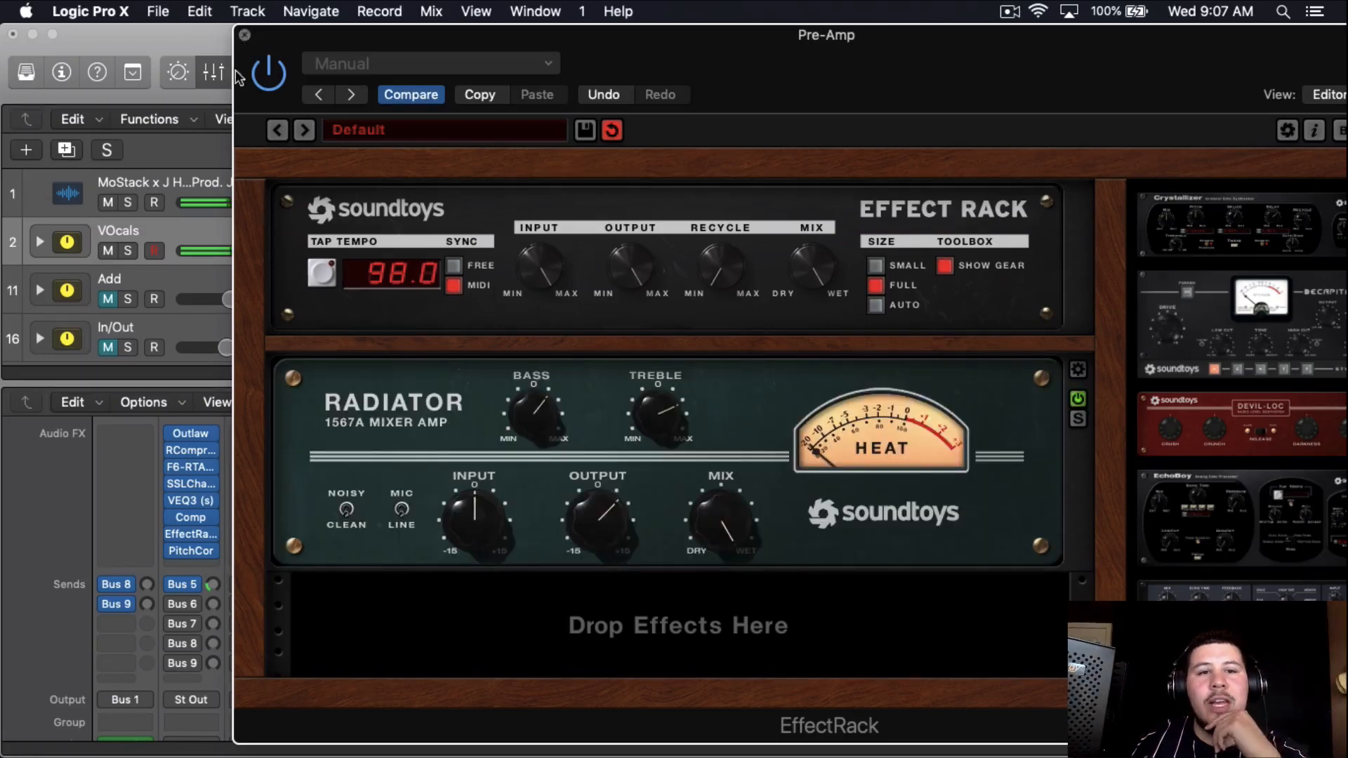
left_click(244, 34)
Insert the Waves Sibilance plug-in in the empty audio effect slot below PitchCor on the VOcals channel.
left_click(190, 567)
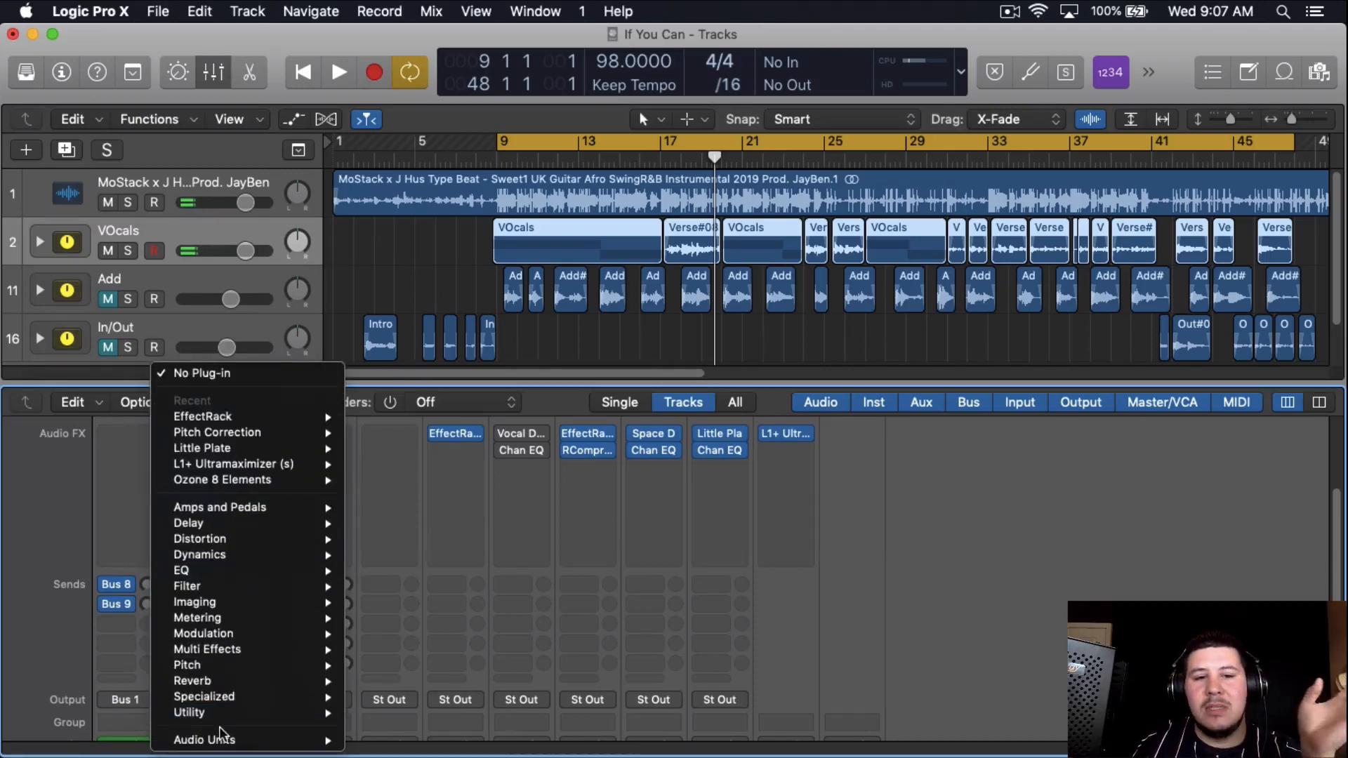
mouse_move(211, 739)
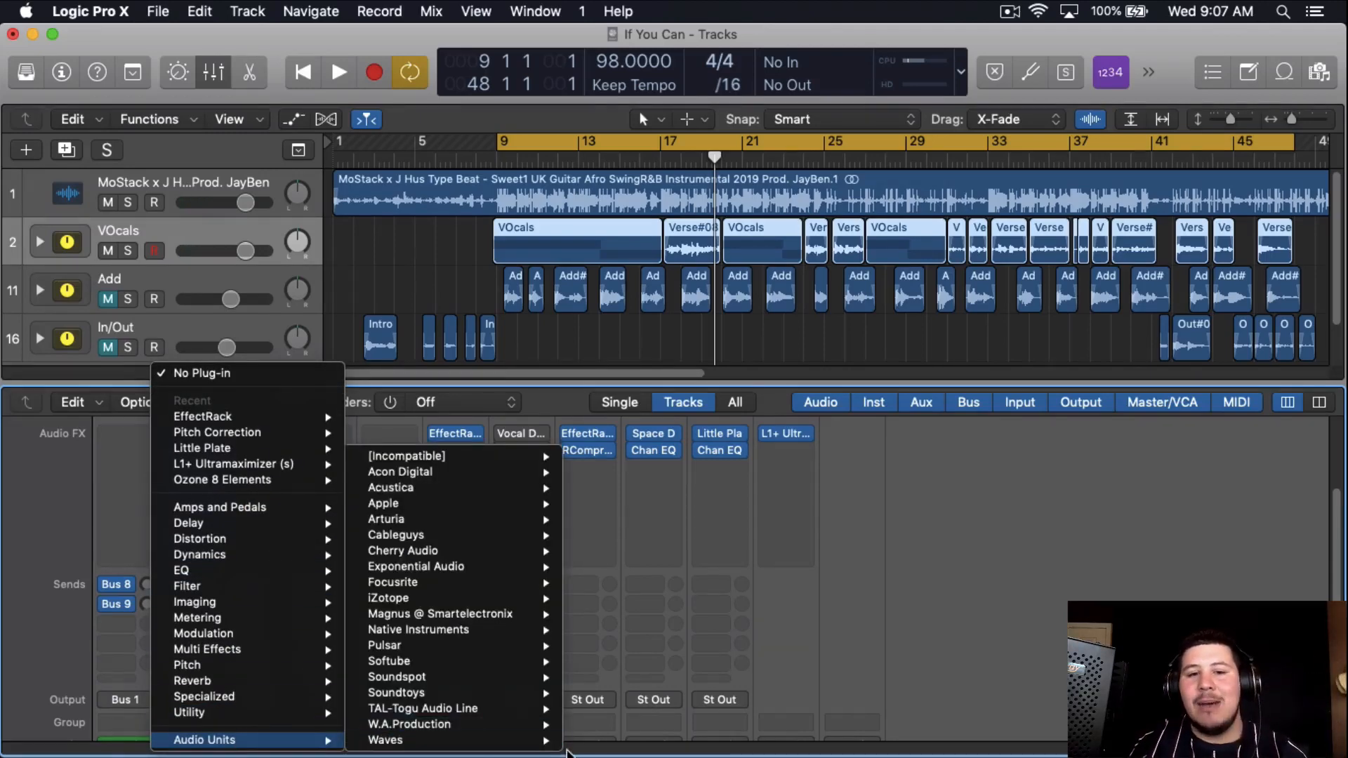
mouse_move(544, 741)
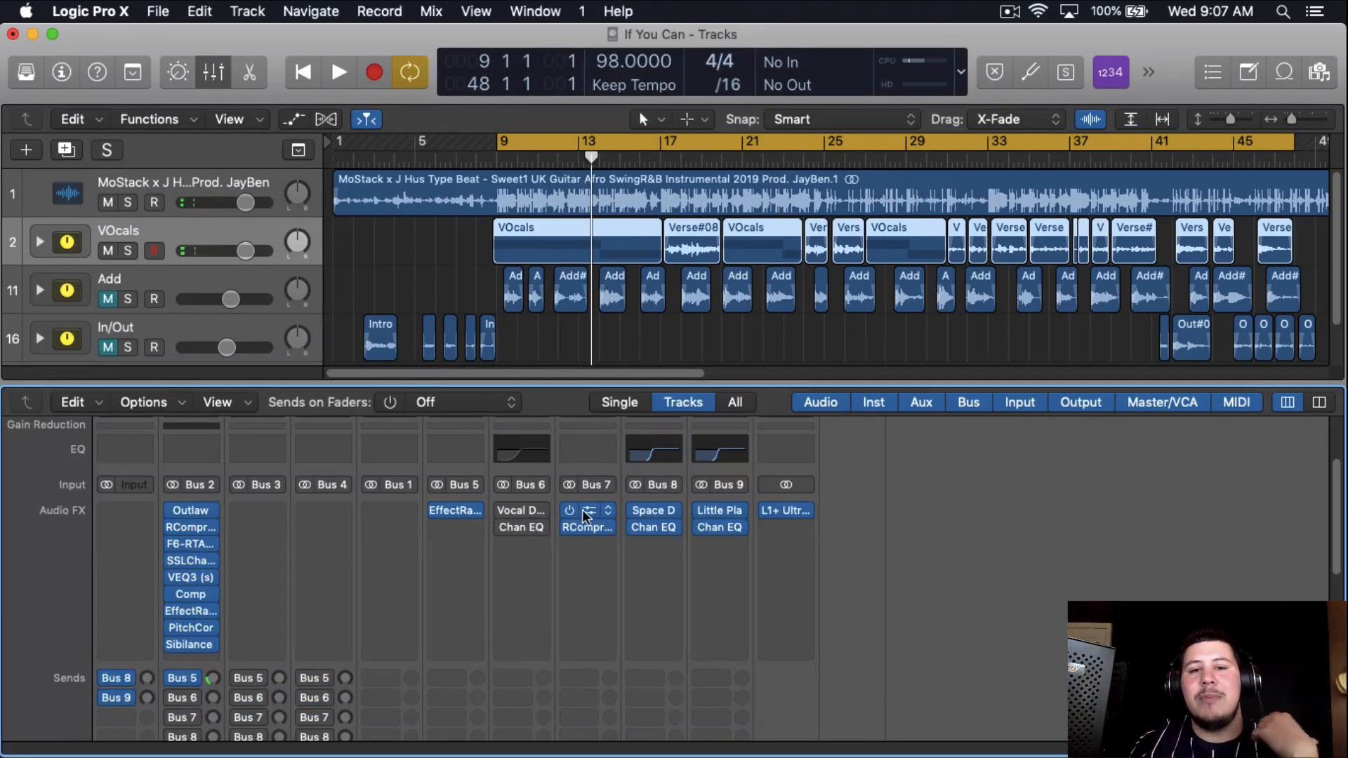
Open the Delay EffectRack holding EchoBoy on the Bus 7 channel and move its window clear of the VOcals sends.
left_click(587, 515)
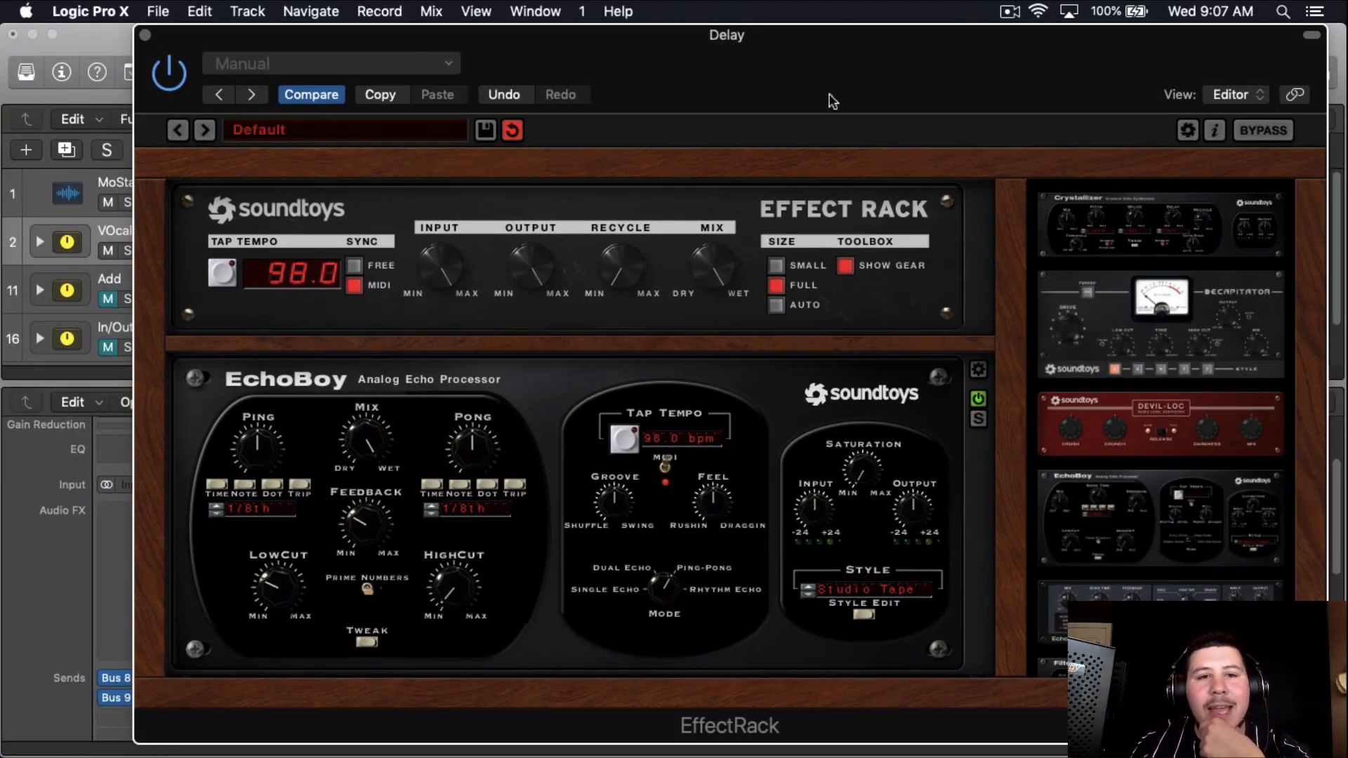
scroll(1108, 452, "down", 8)
scroll(750, 504, "down", 1)
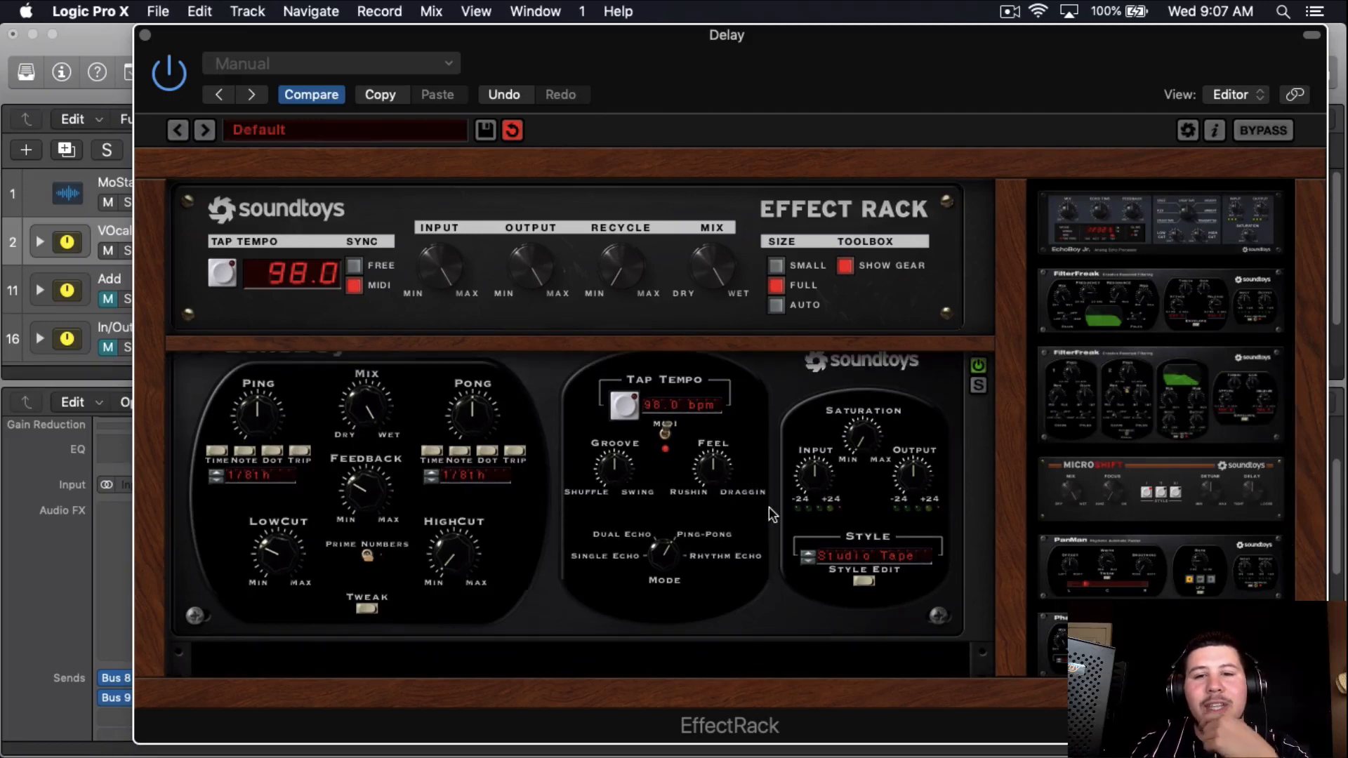
scroll(769, 507, "down", 1)
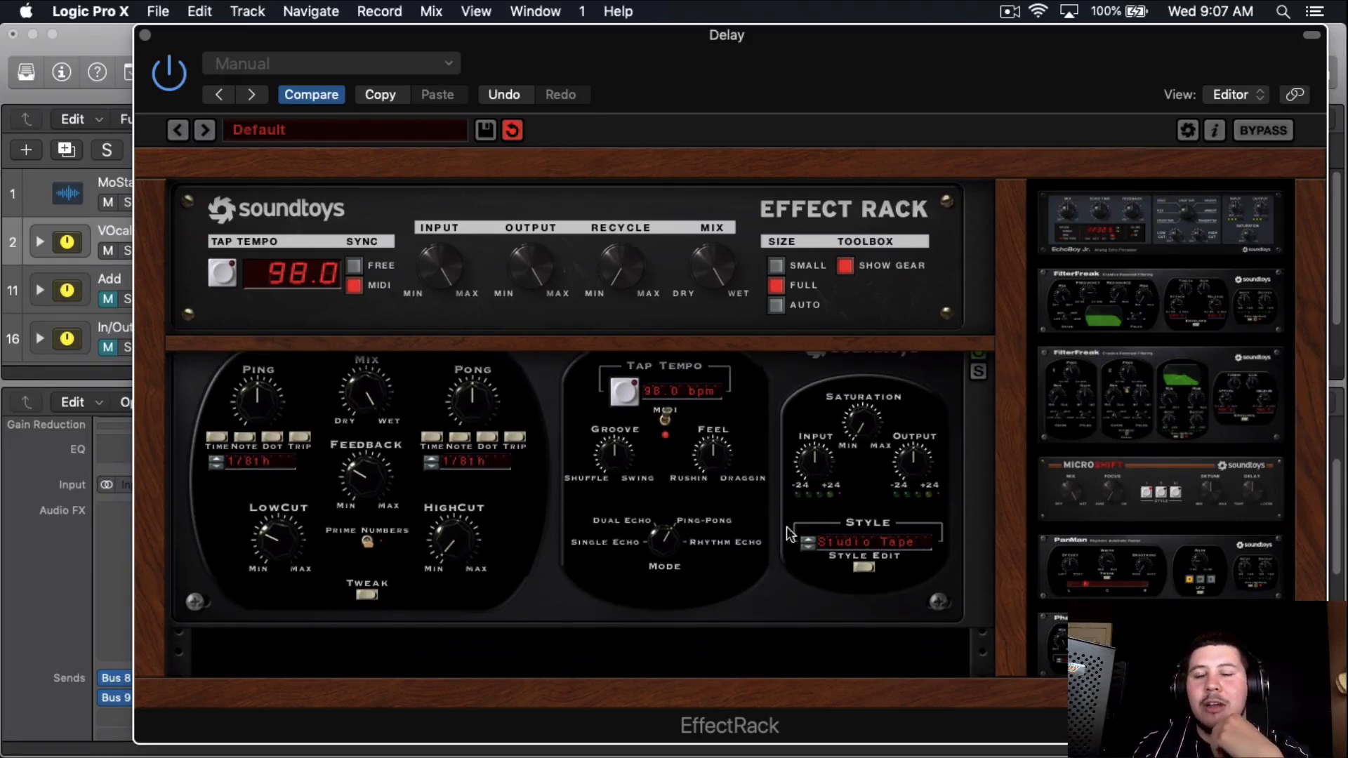
left_click_drag(725, 28, 837, 28)
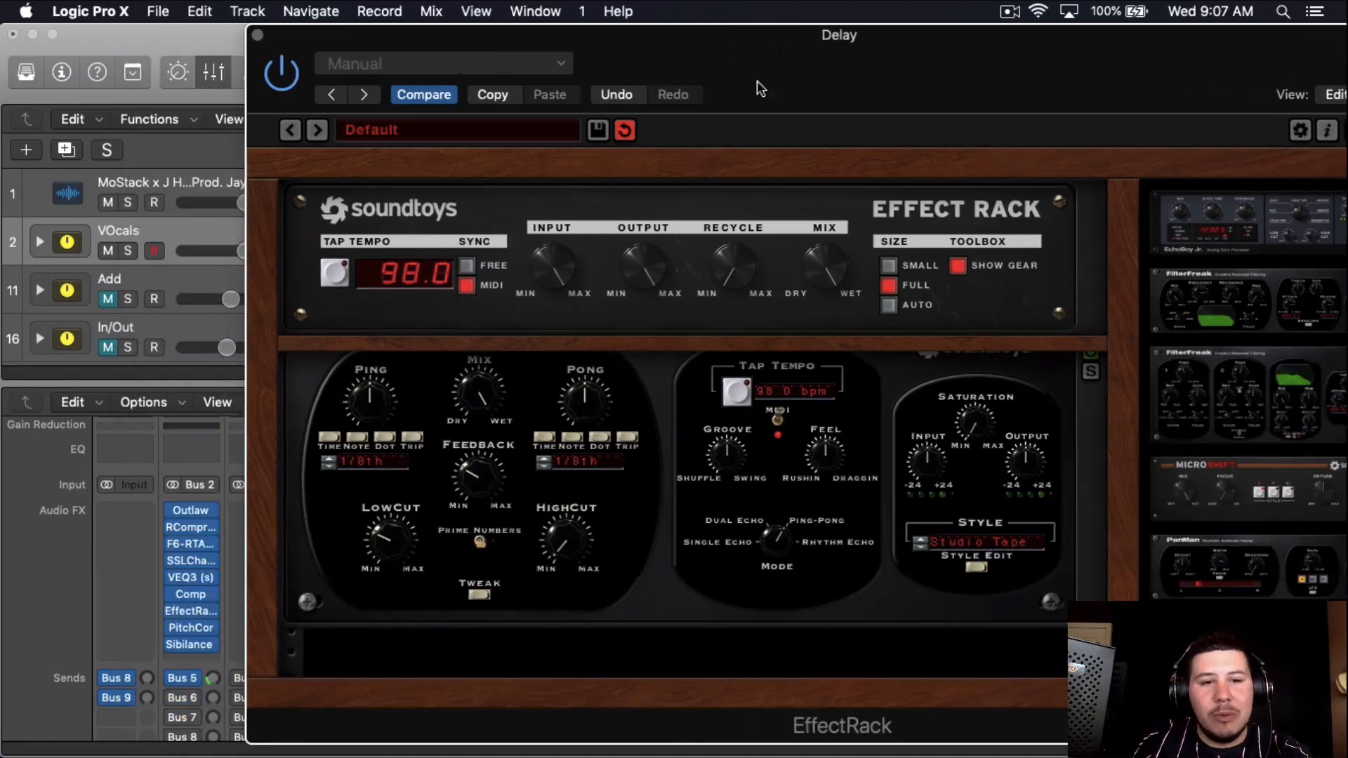
Enable the VOcals send to Bus 7, play the song, and raise the send level.
left_click(180, 717)
left_click(261, 682)
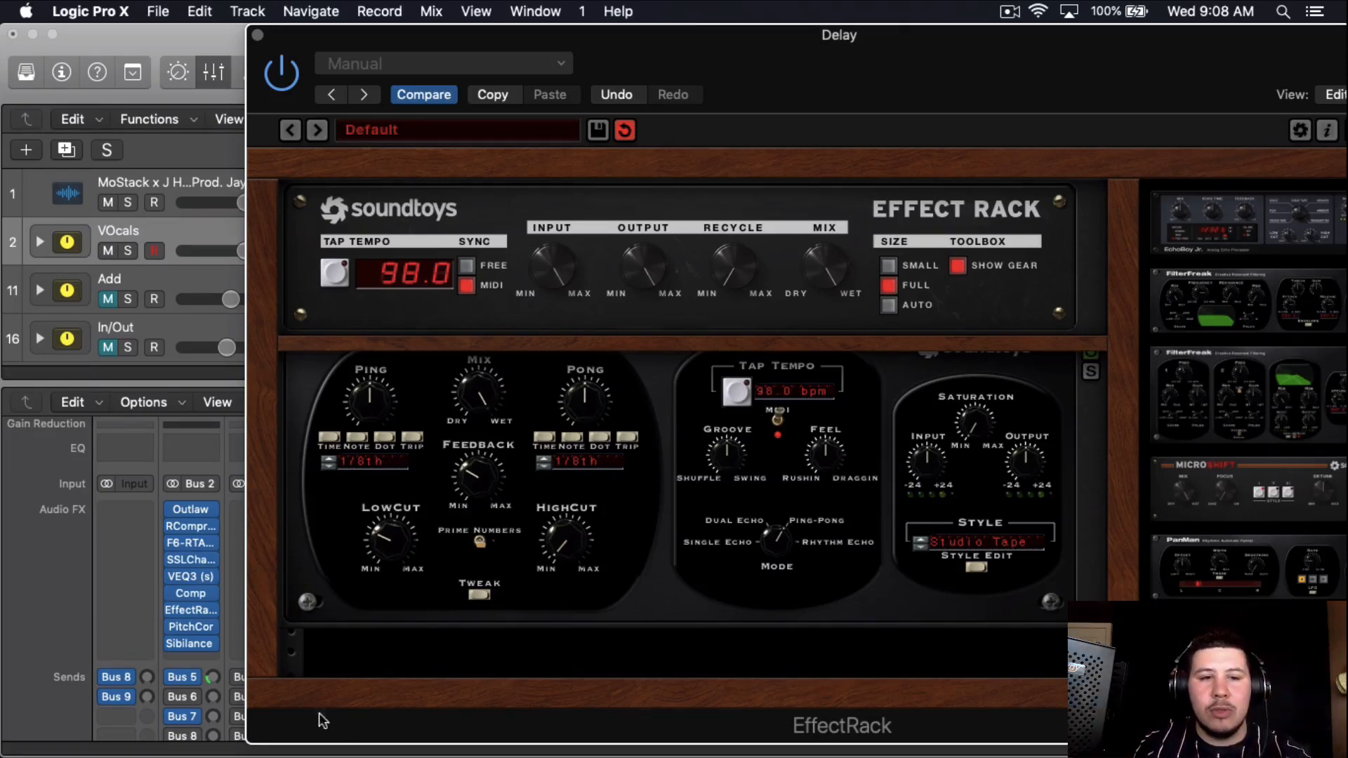
key("space")
left_click_drag(215, 715, 237, 640)
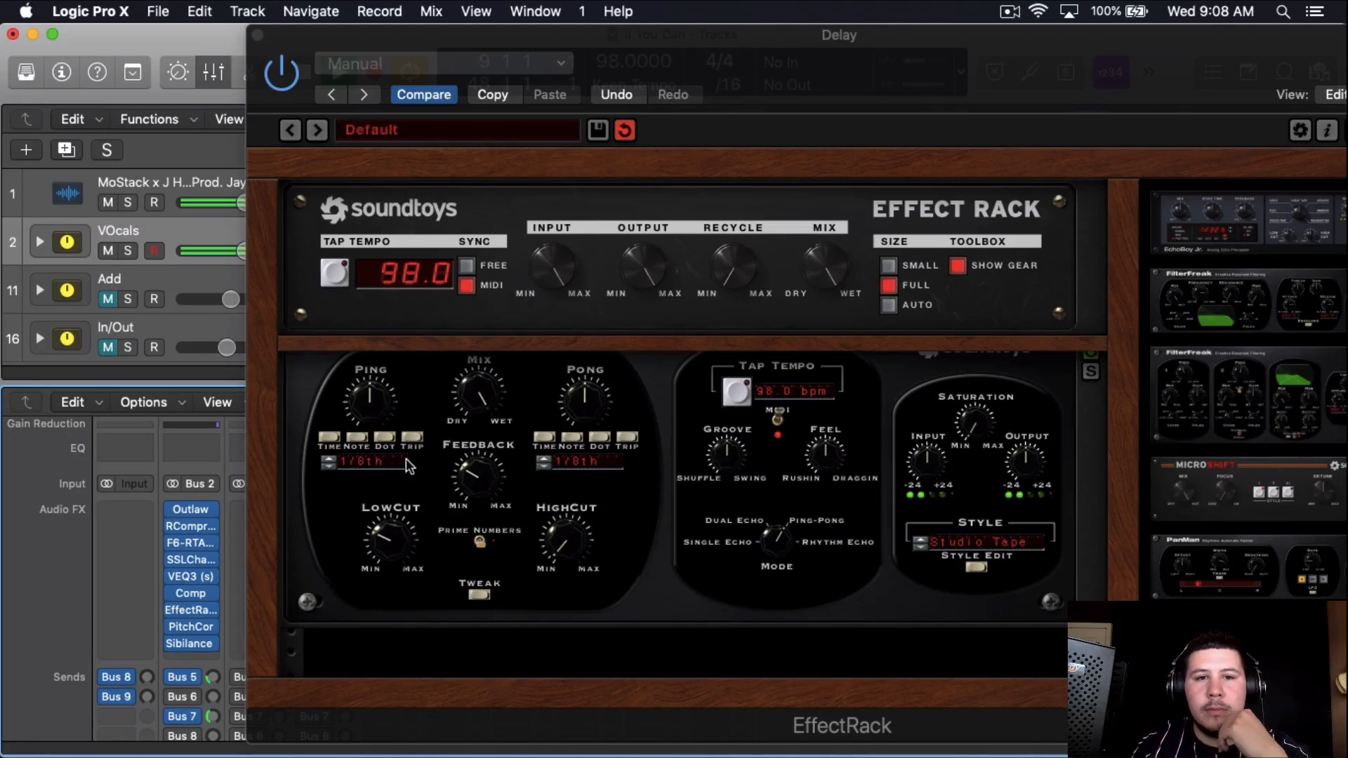
Set EchoBoy's Ping and Pong times to 1/4 note and raise its feedback to just below midway.
left_click(329, 460)
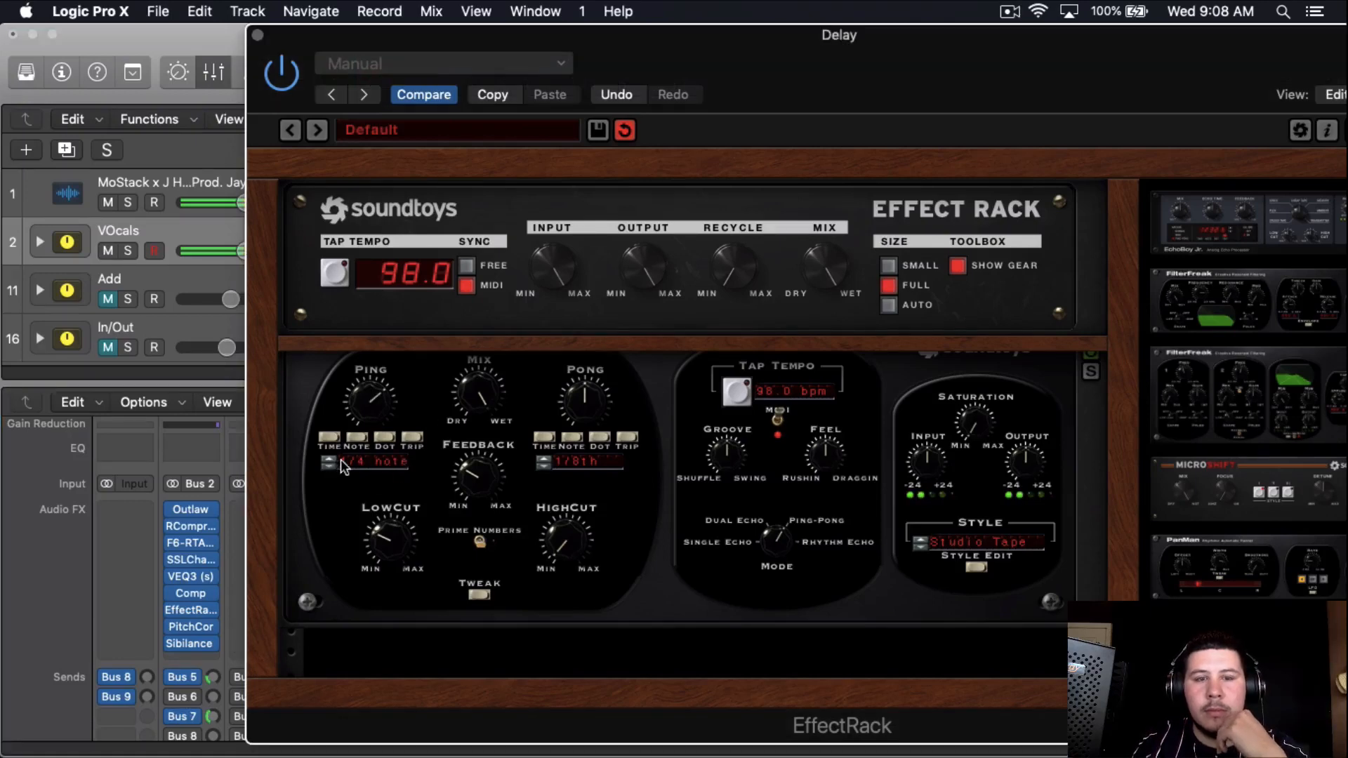
left_click(544, 462)
left_click_drag(214, 717, 215, 715)
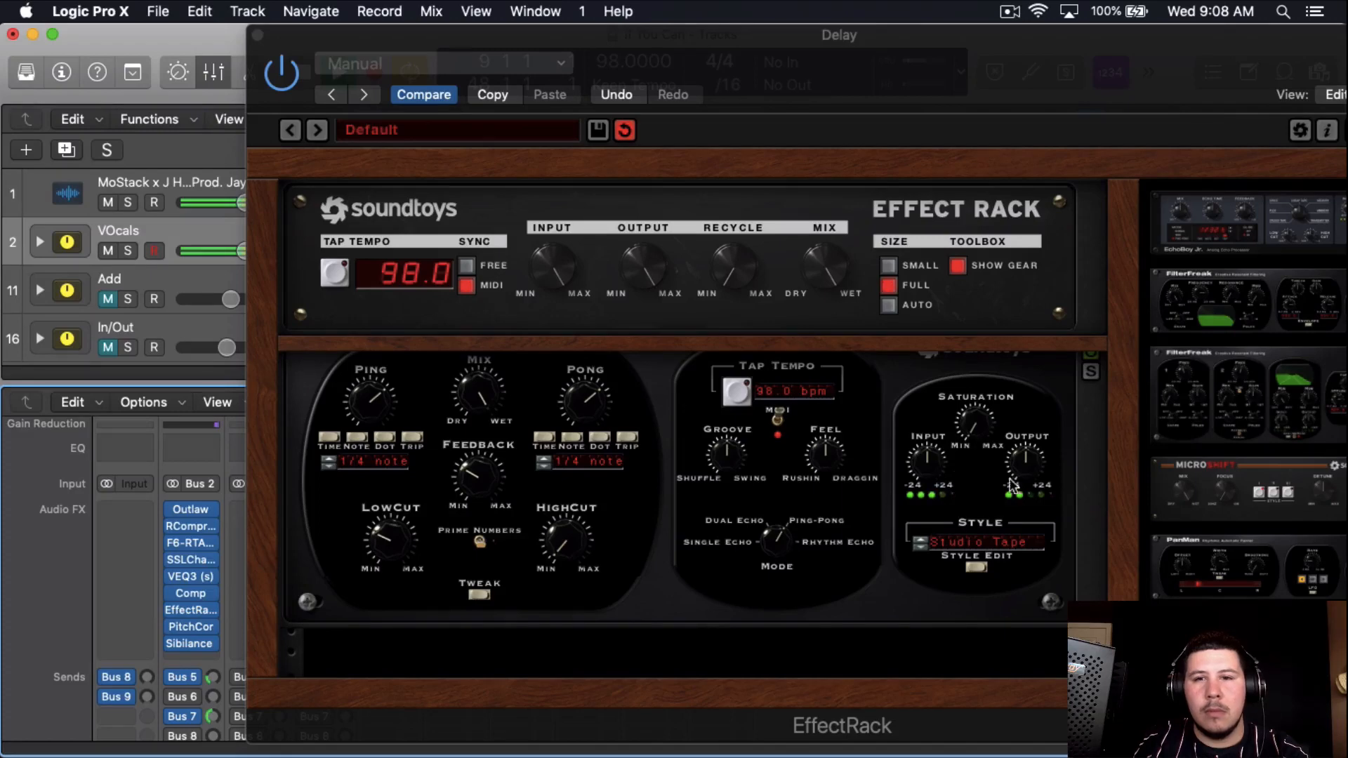
left_click_drag(1012, 484, 1016, 499)
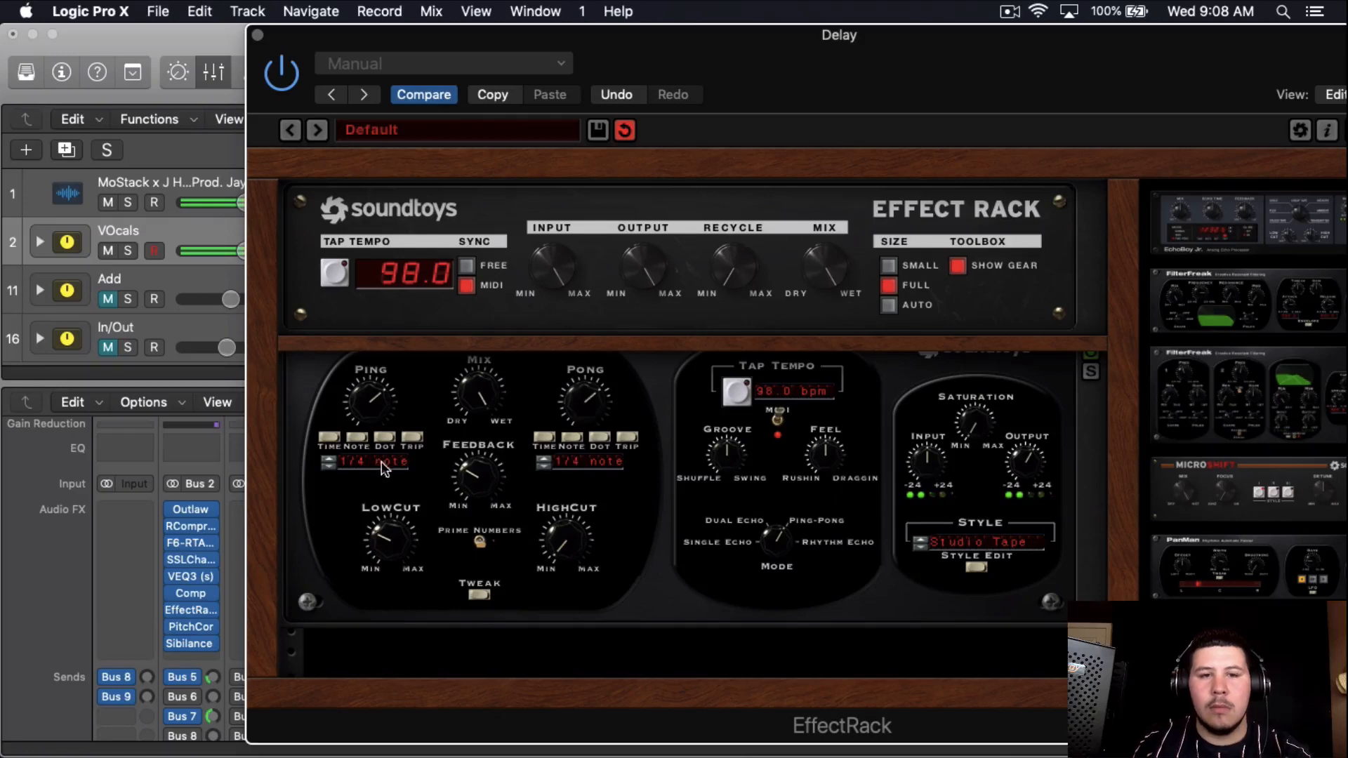
left_click_drag(469, 489, 494, 472)
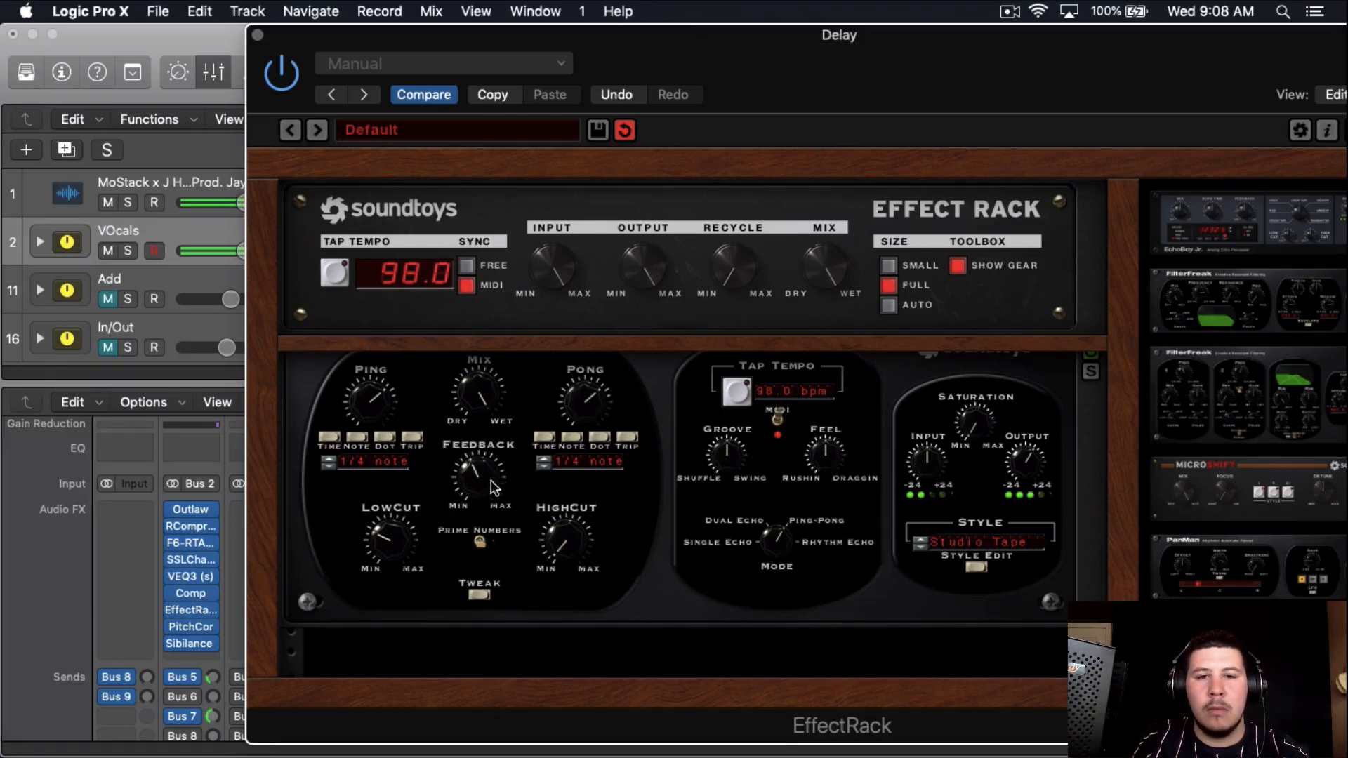
Remove EchoBoy from the Delay rack and put EchoBoy Jr. in its place.
left_click_drag(892, 37, 785, 36)
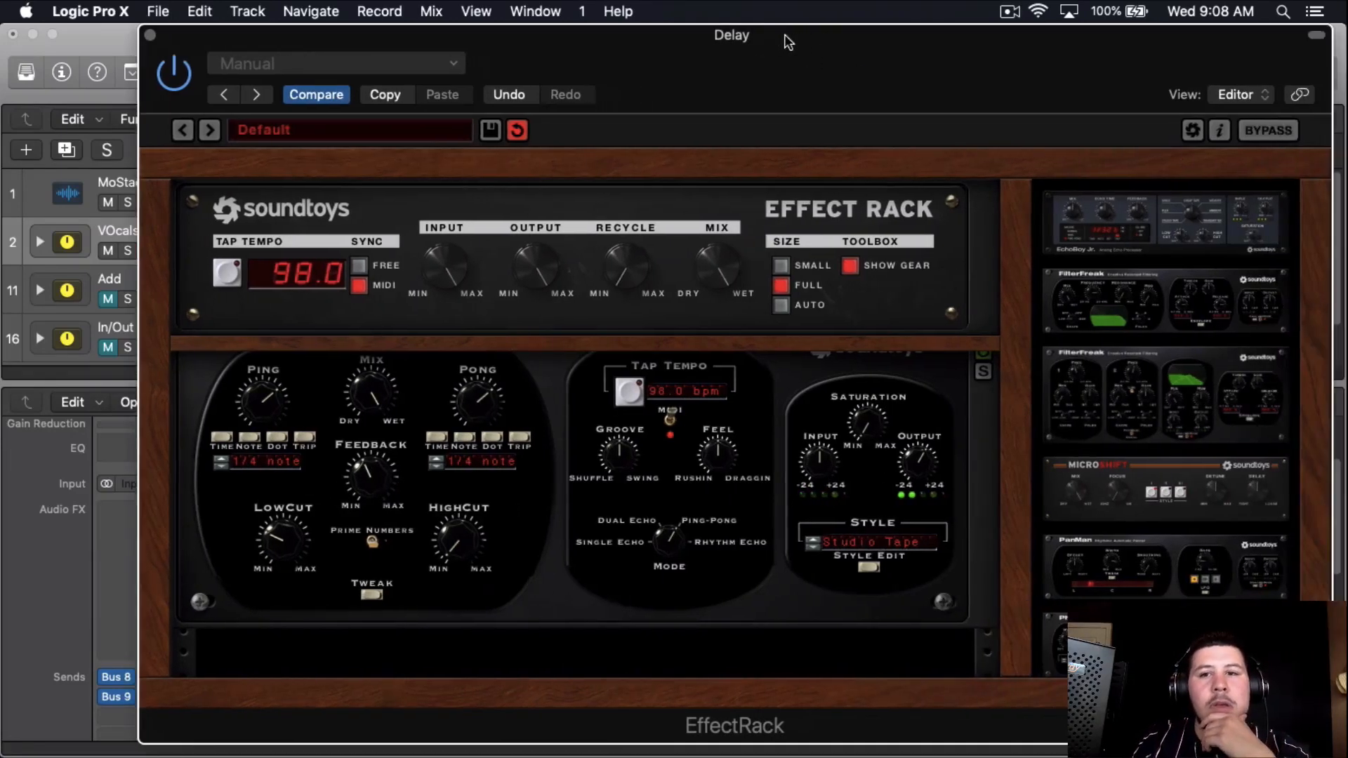
left_click_drag(843, 401, 1151, 485)
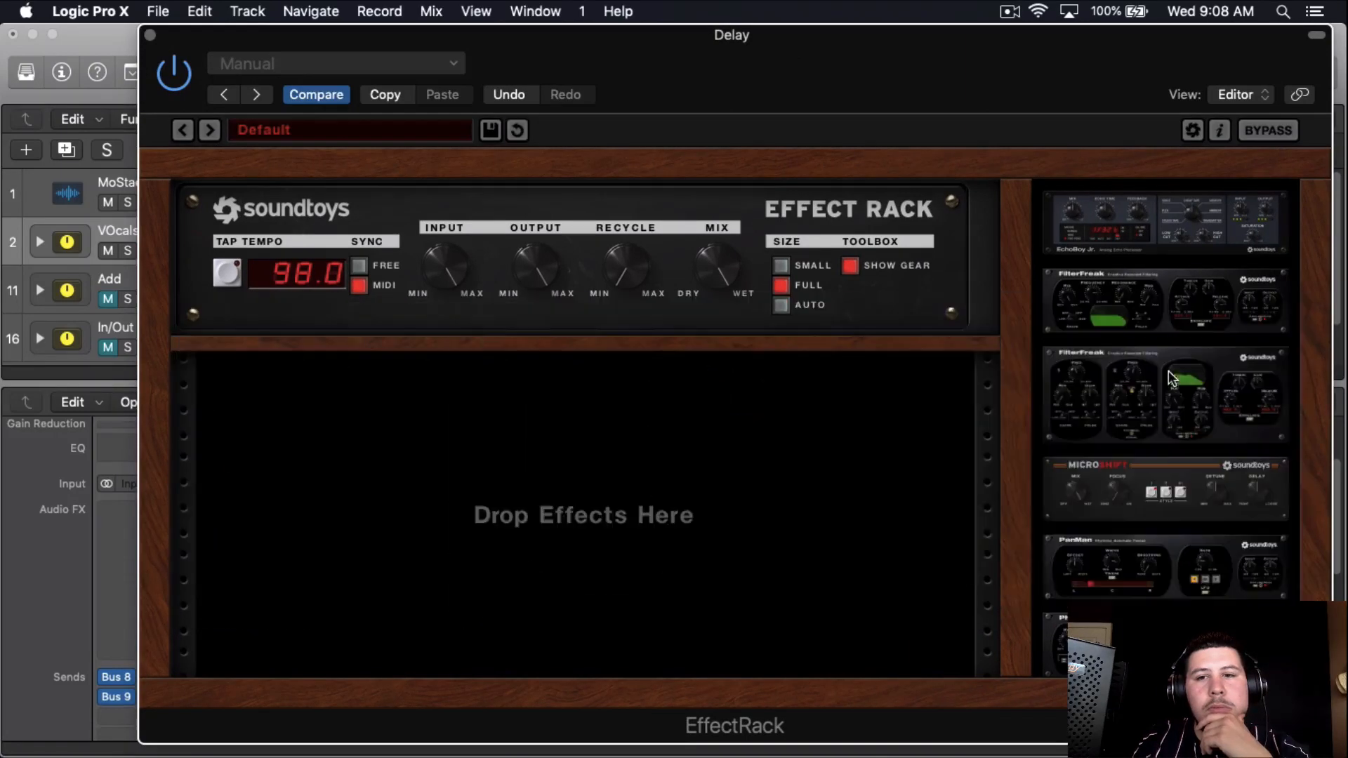
scroll(1151, 583, "up", 1)
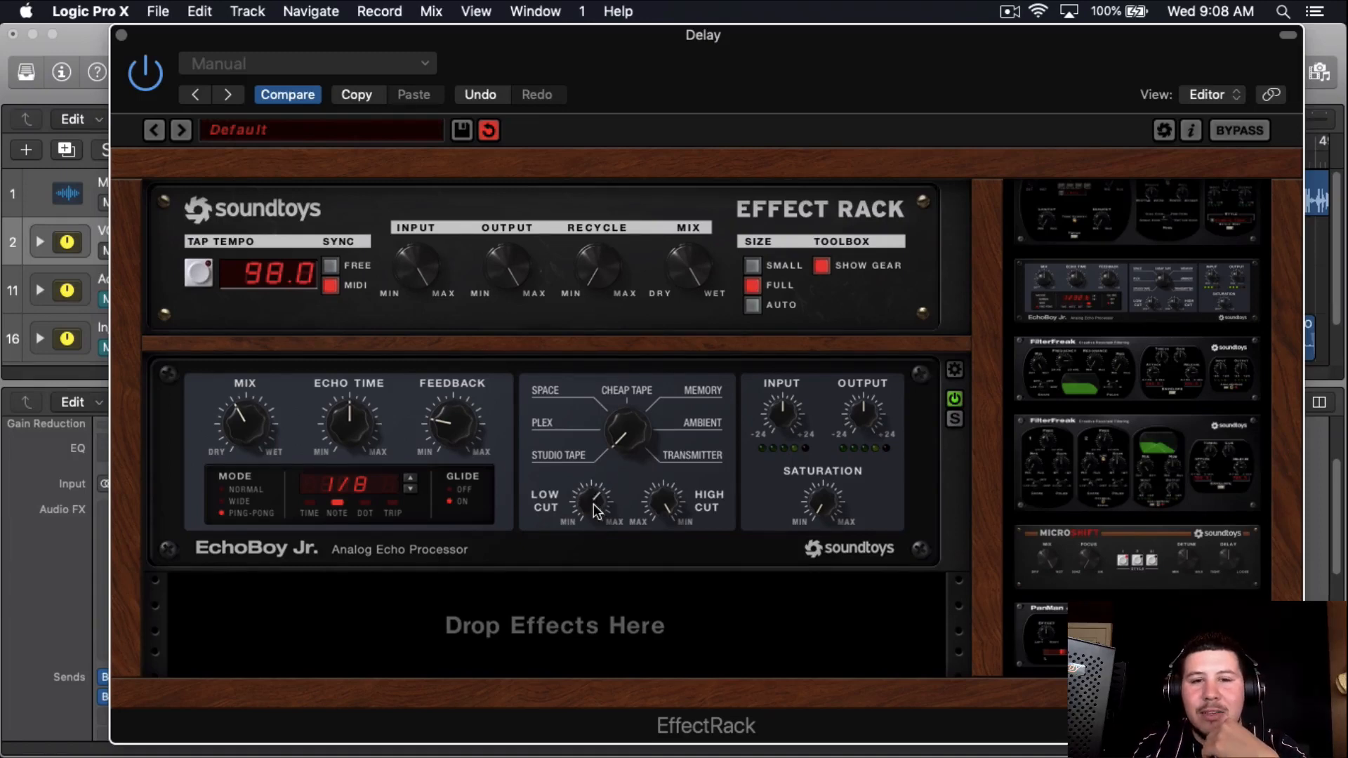
Set EchoBoy Jr. to 1/4 echo time, fully wet mix and low cut just below midway, and slightly raise high cut, saturation and feedback.
left_click_drag(596, 510, 667, 524)
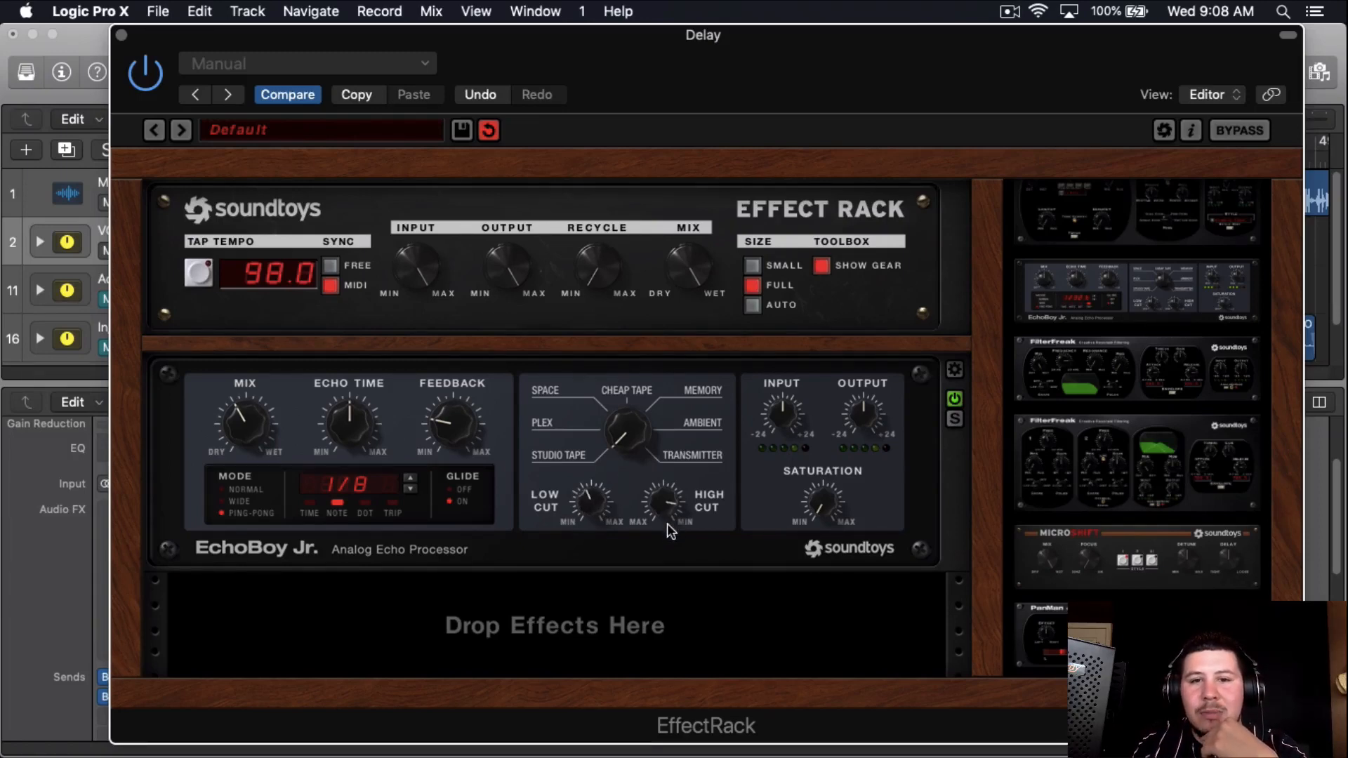
left_click_drag(826, 514, 834, 468)
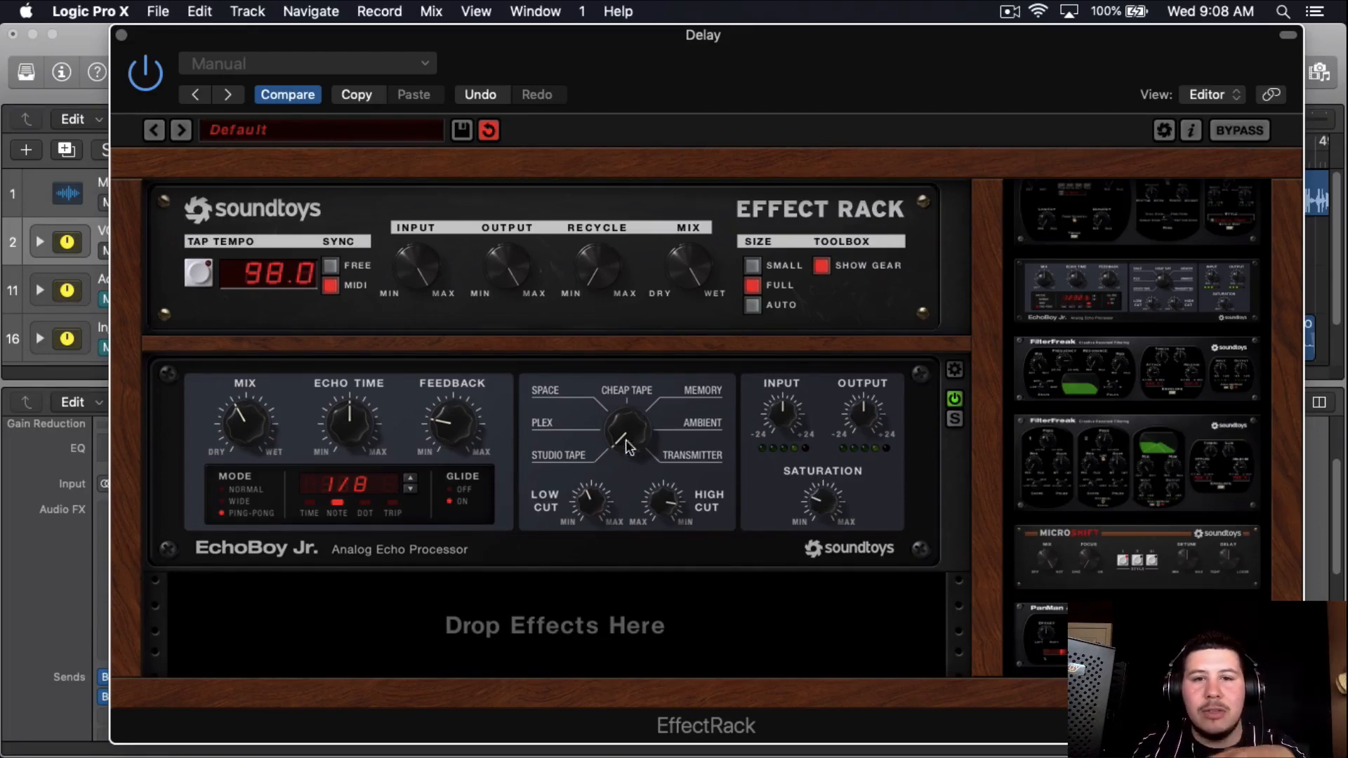
left_click_drag(473, 429, 478, 418)
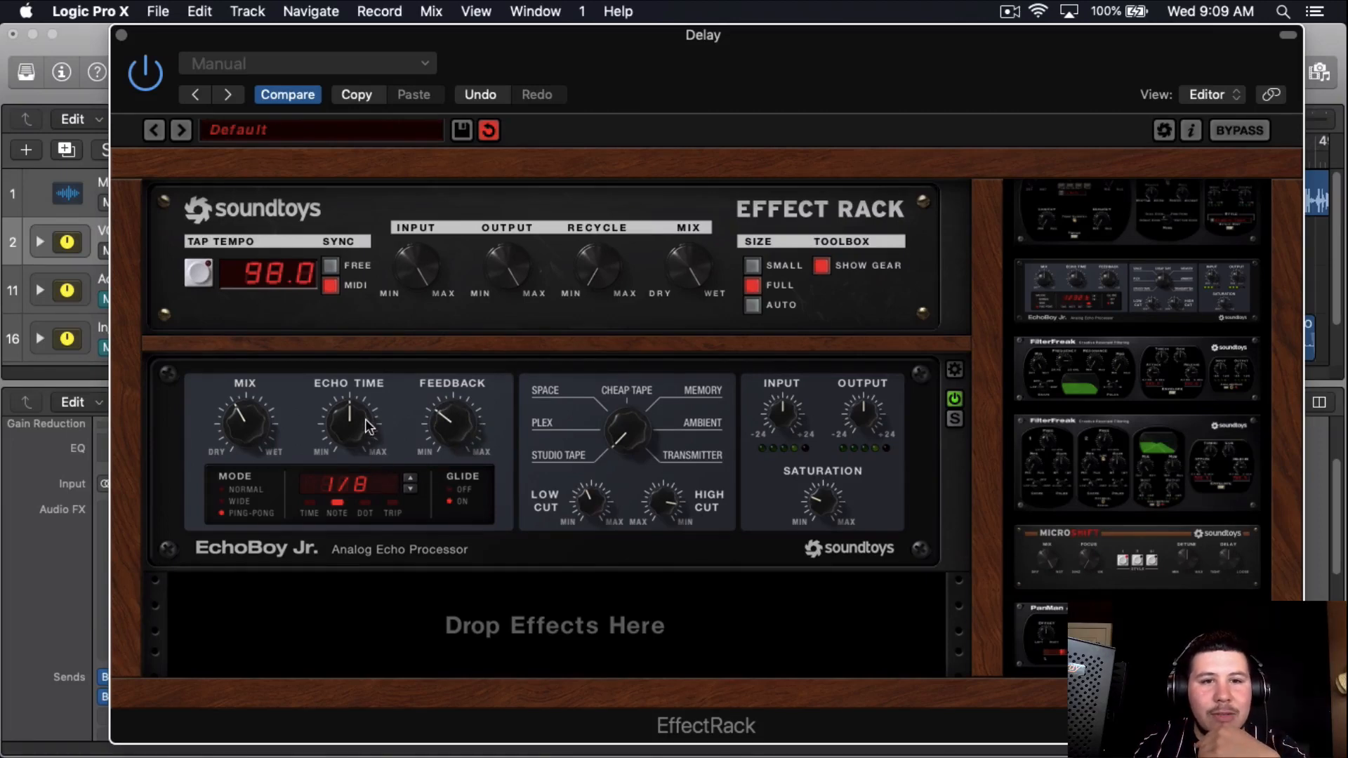
mouse_move(366, 424)
left_mouse_down()
mouse_move(375, 414)
mouse_move(378, 443)
mouse_move(381, 421)
left_mouse_up()
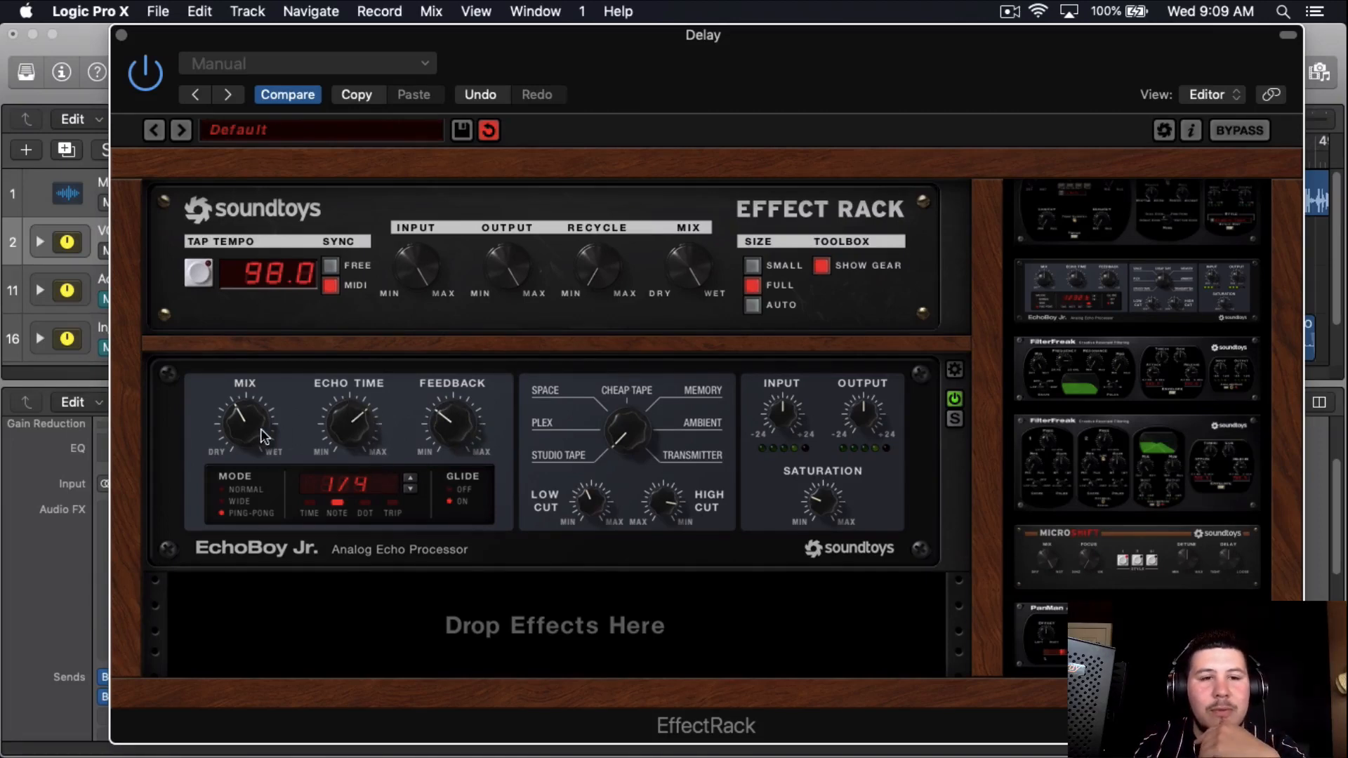
left_click_drag(264, 436, 288, 367)
Play the song, set the VOcals Bus 7 send to about -11.4 dB, and raise EchoBoy Jr.'s feedback to just below midway.
left_click_drag(712, 33, 831, 33)
scroll(183, 611, "down", 3)
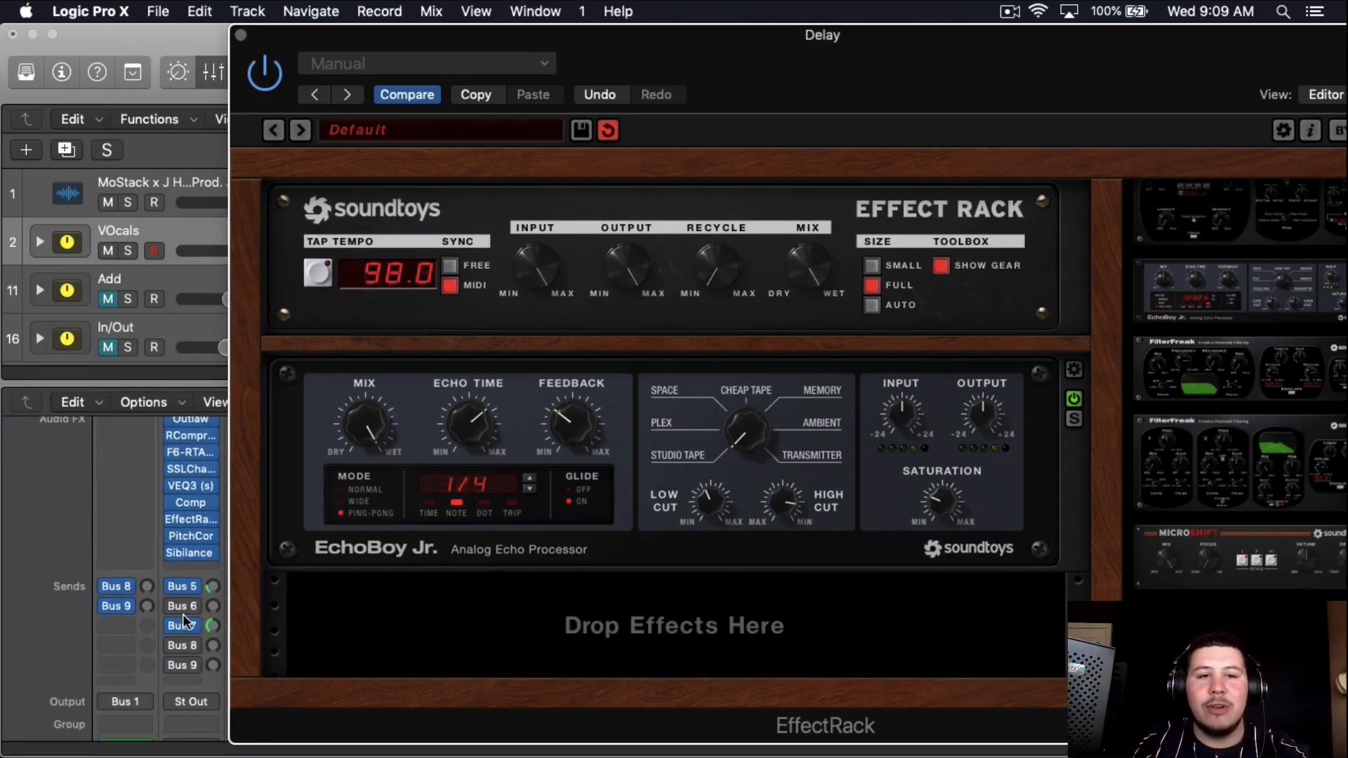
left_click(212, 625)
key("space")
left_click_drag(206, 707, 217, 664)
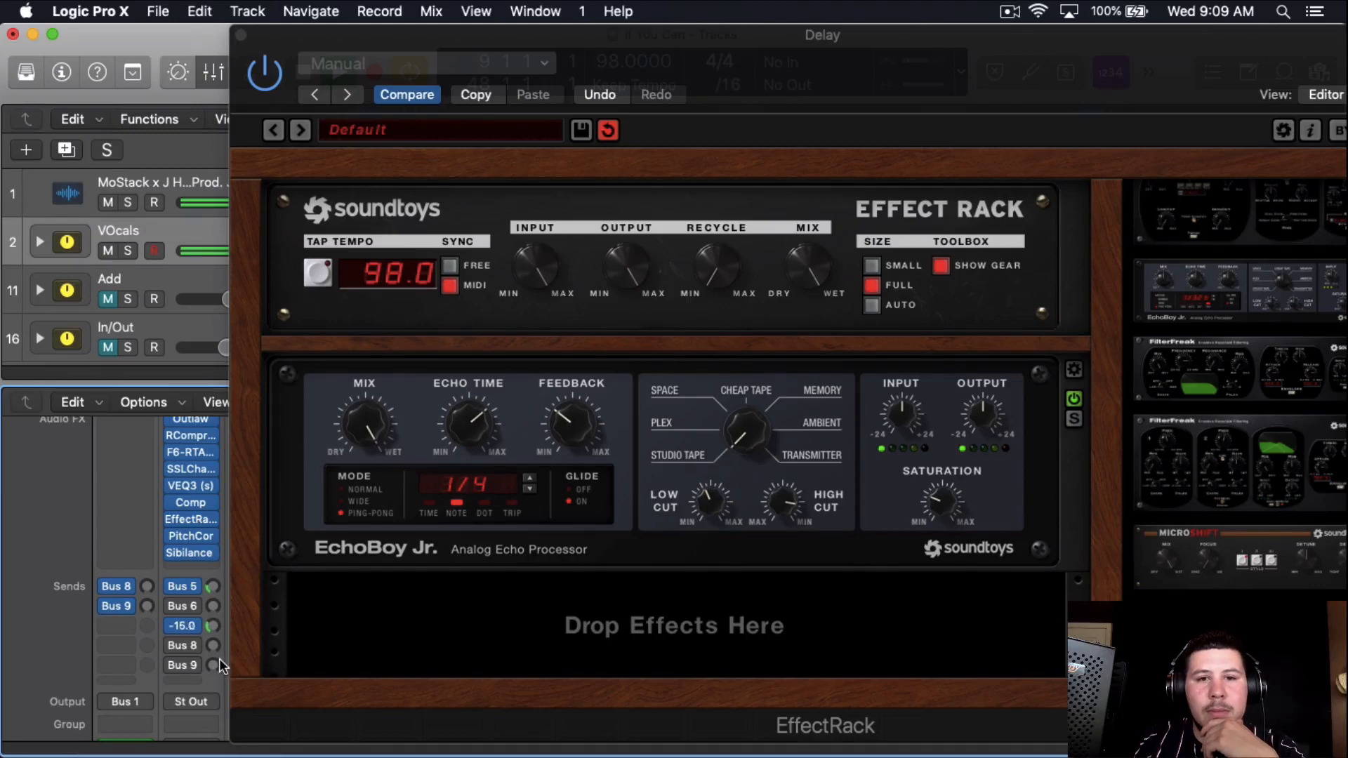
left_click_drag(222, 655, 225, 646)
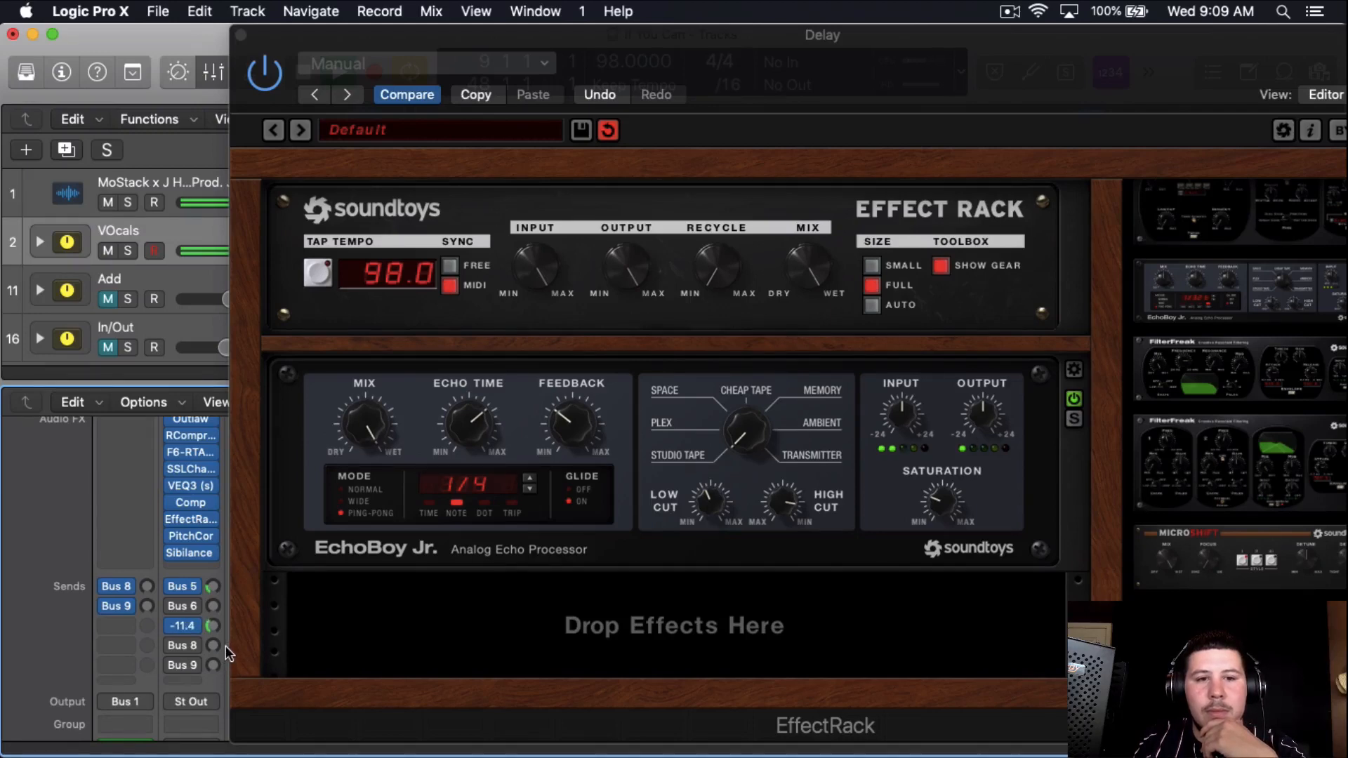
left_click_drag(575, 443, 577, 429)
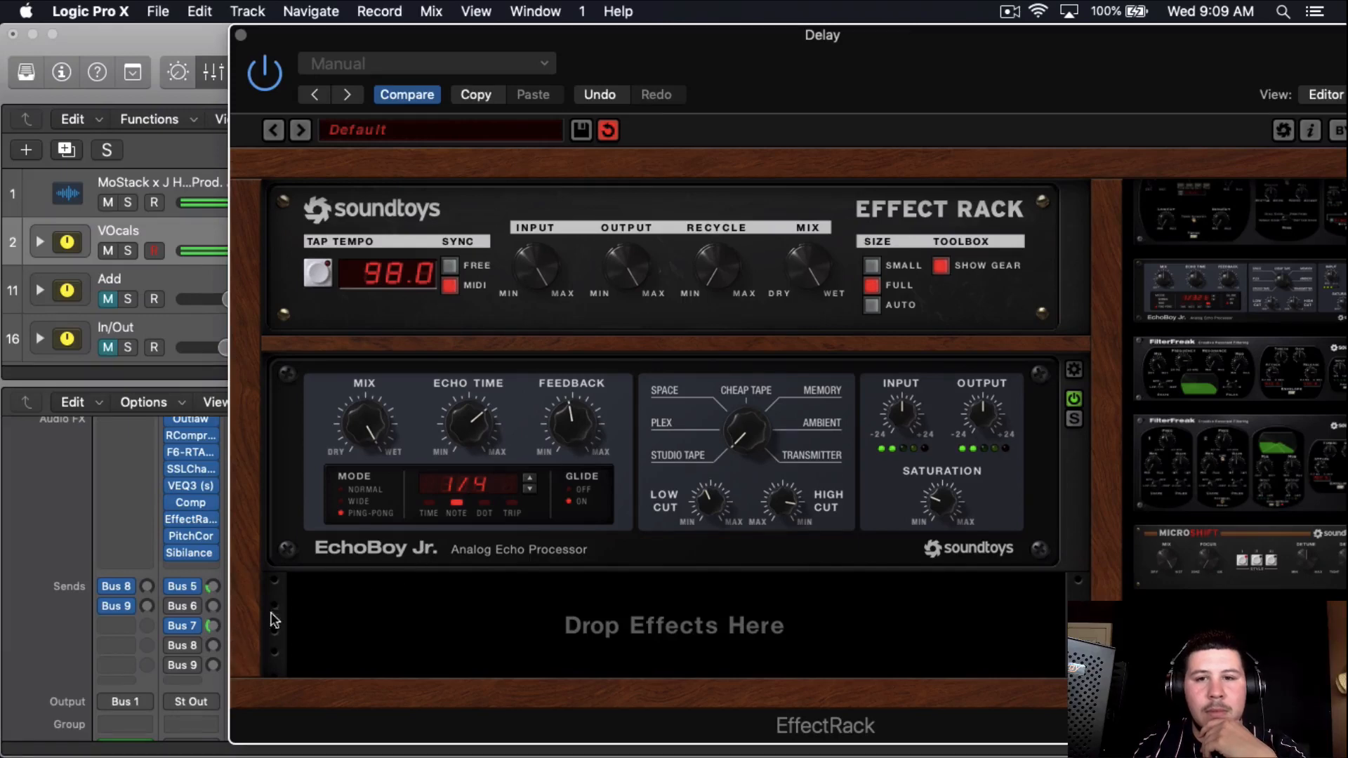
Bypass the compressor after the EffectRack on the Bus 7 channel, stop playback, and turn the compressor back on.
left_click_drag(915, 65, 705, 641)
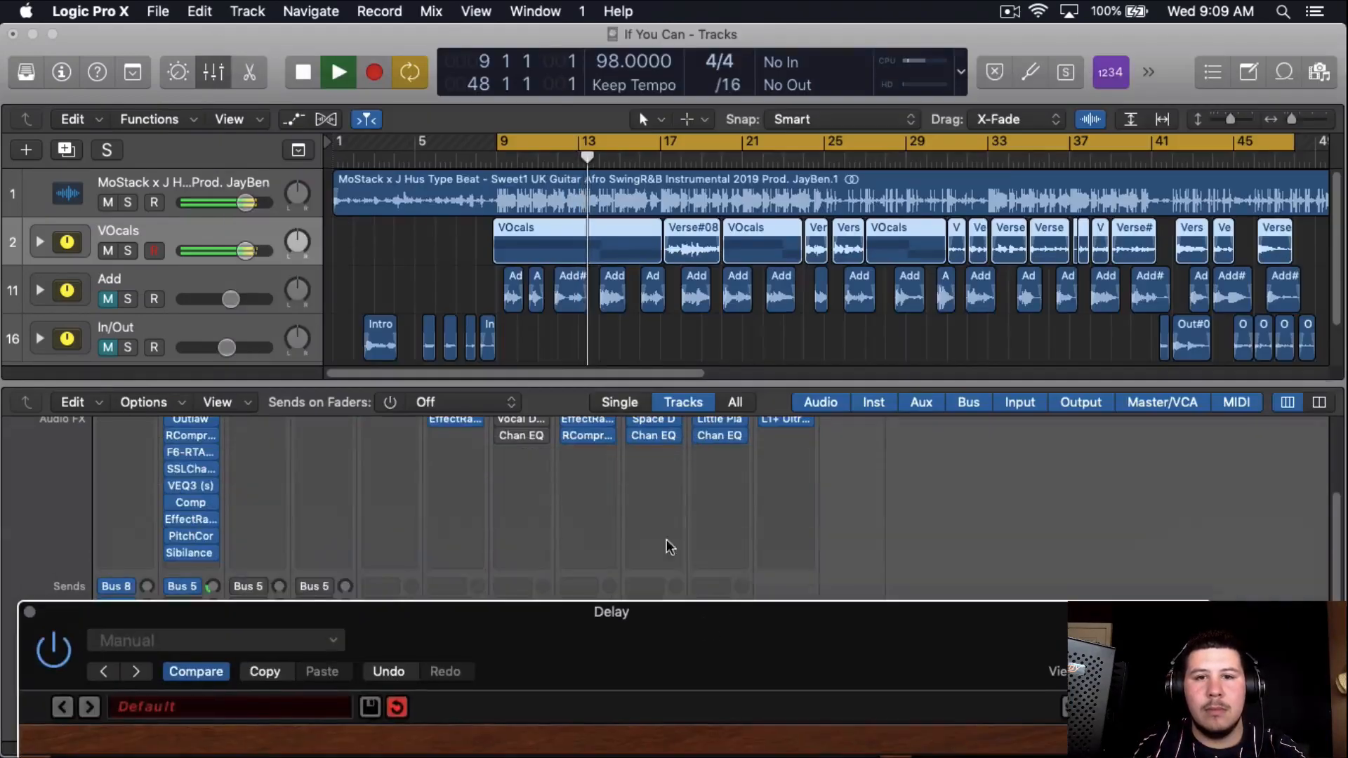
scroll(593, 481, "up", 2)
left_click(570, 483)
key("space")
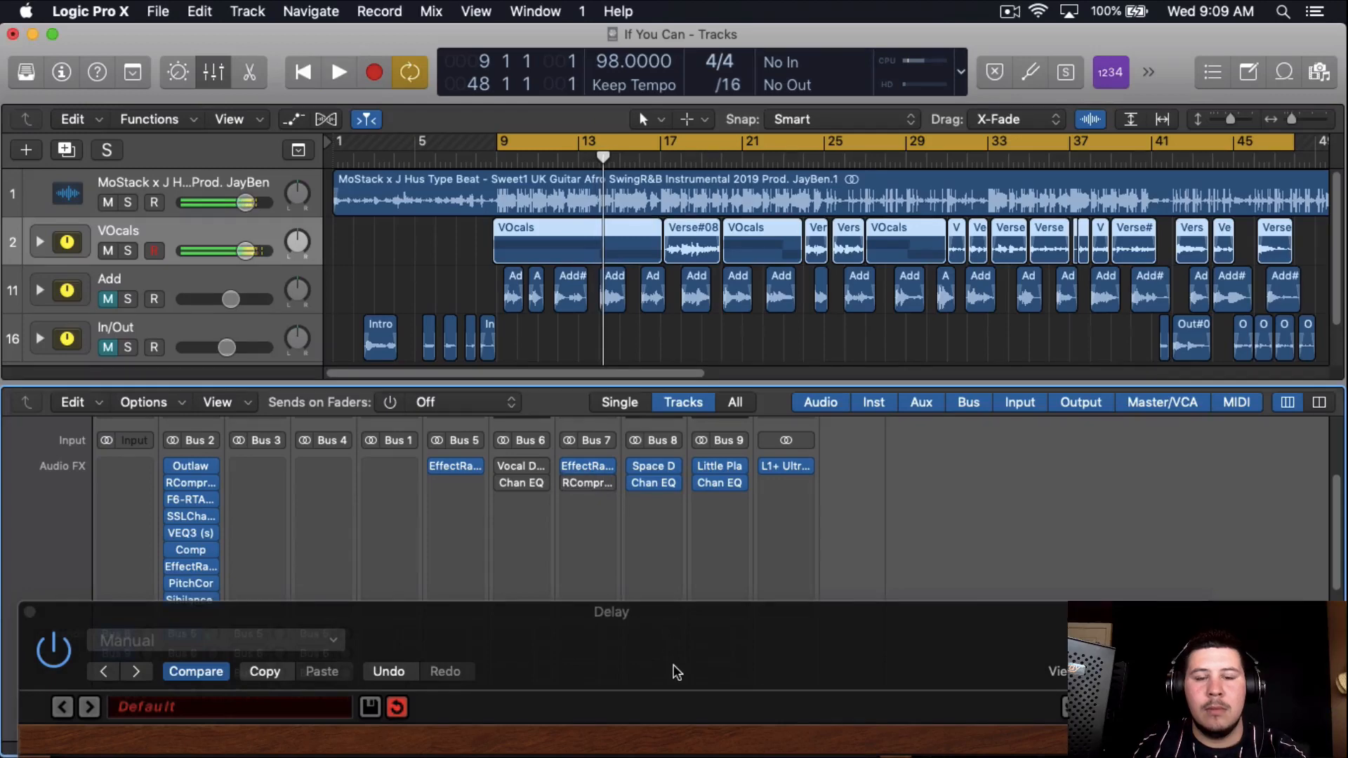
left_click_drag(676, 671, 735, 605)
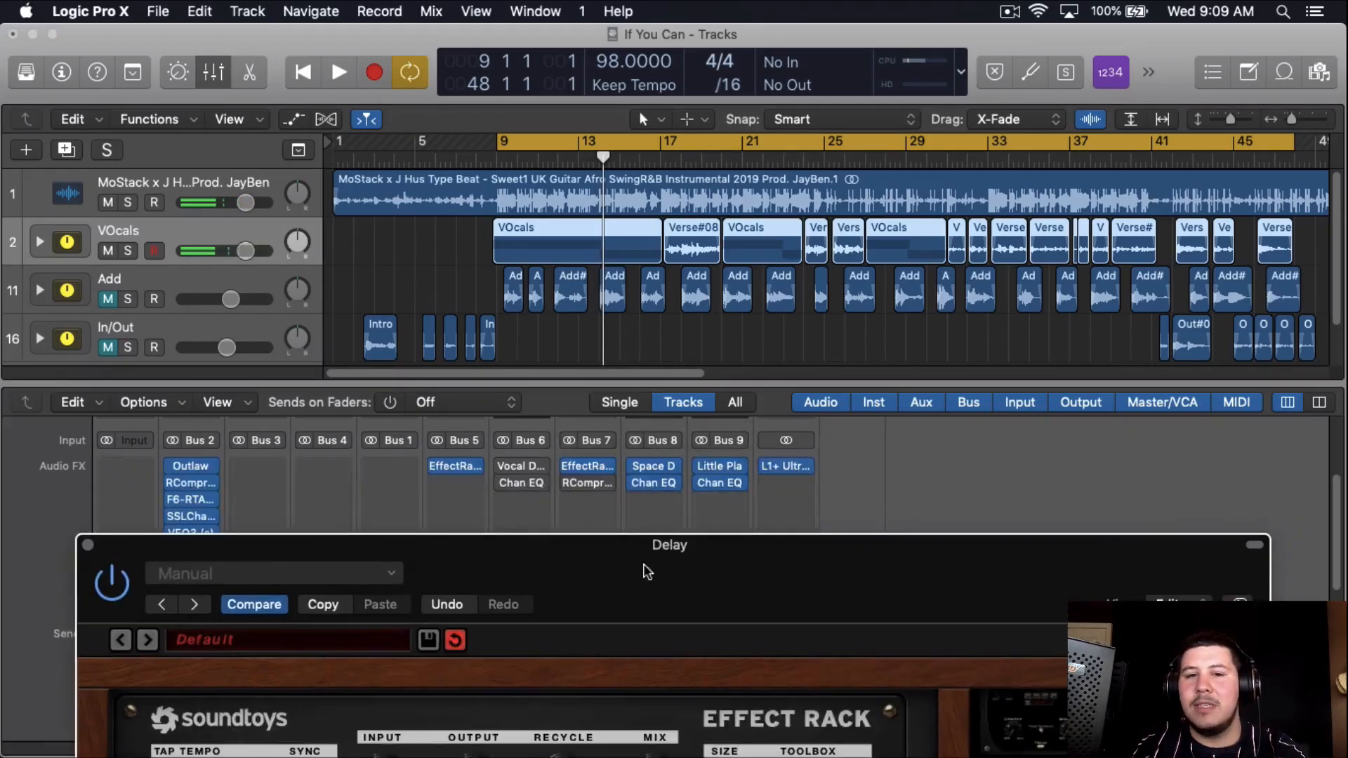
left_click(574, 497)
left_click(555, 521)
Try EchoBoy Jr. with Glide off and back on, set its echo time to 1/8, and close the Delay rack.
left_click_drag(649, 602, 706, 112)
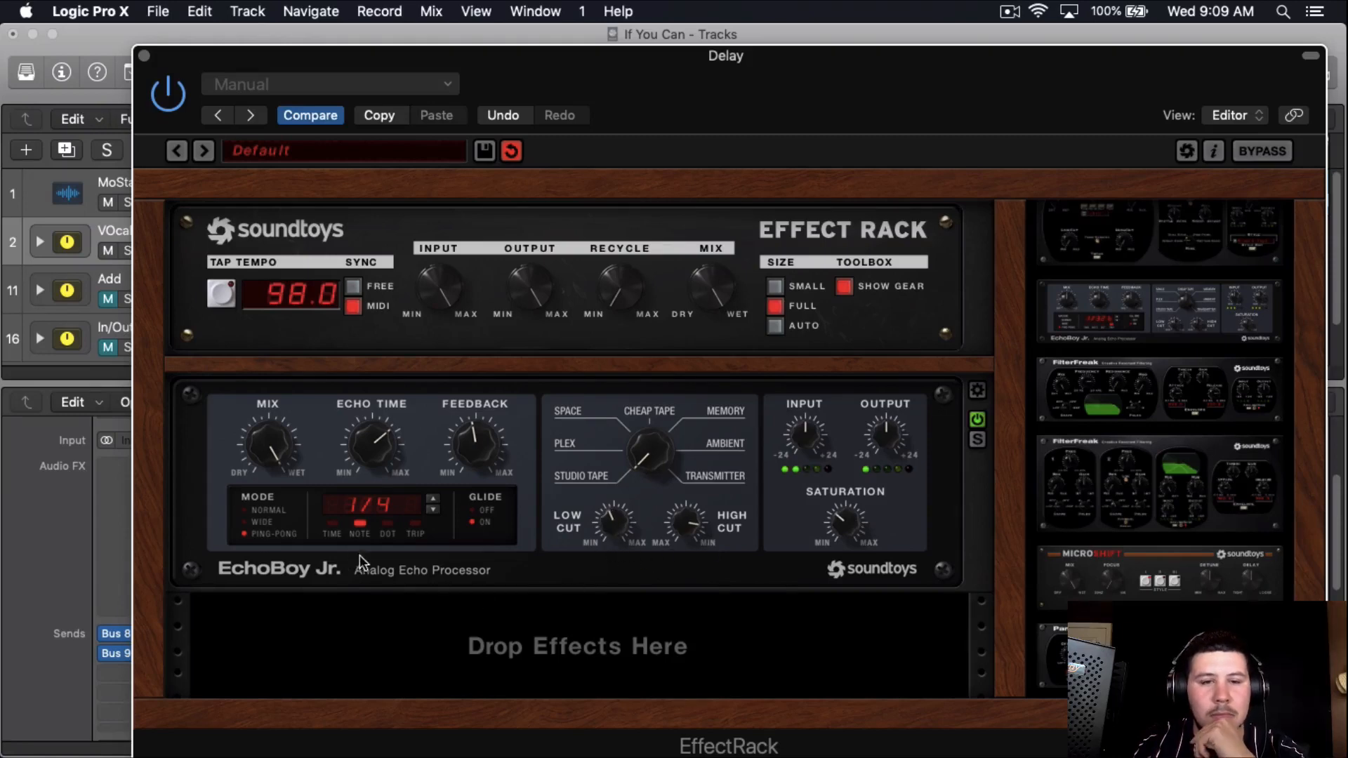
left_click(481, 523)
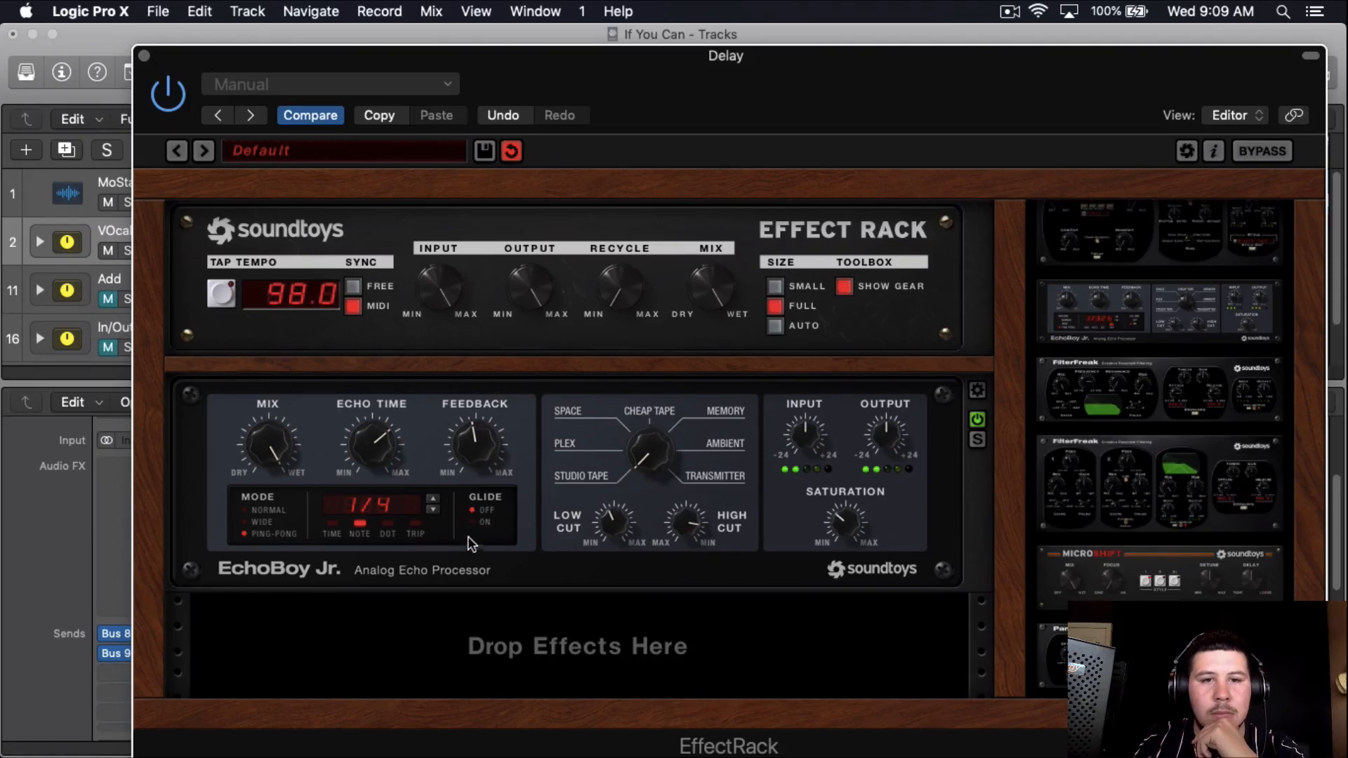
left_click(477, 523)
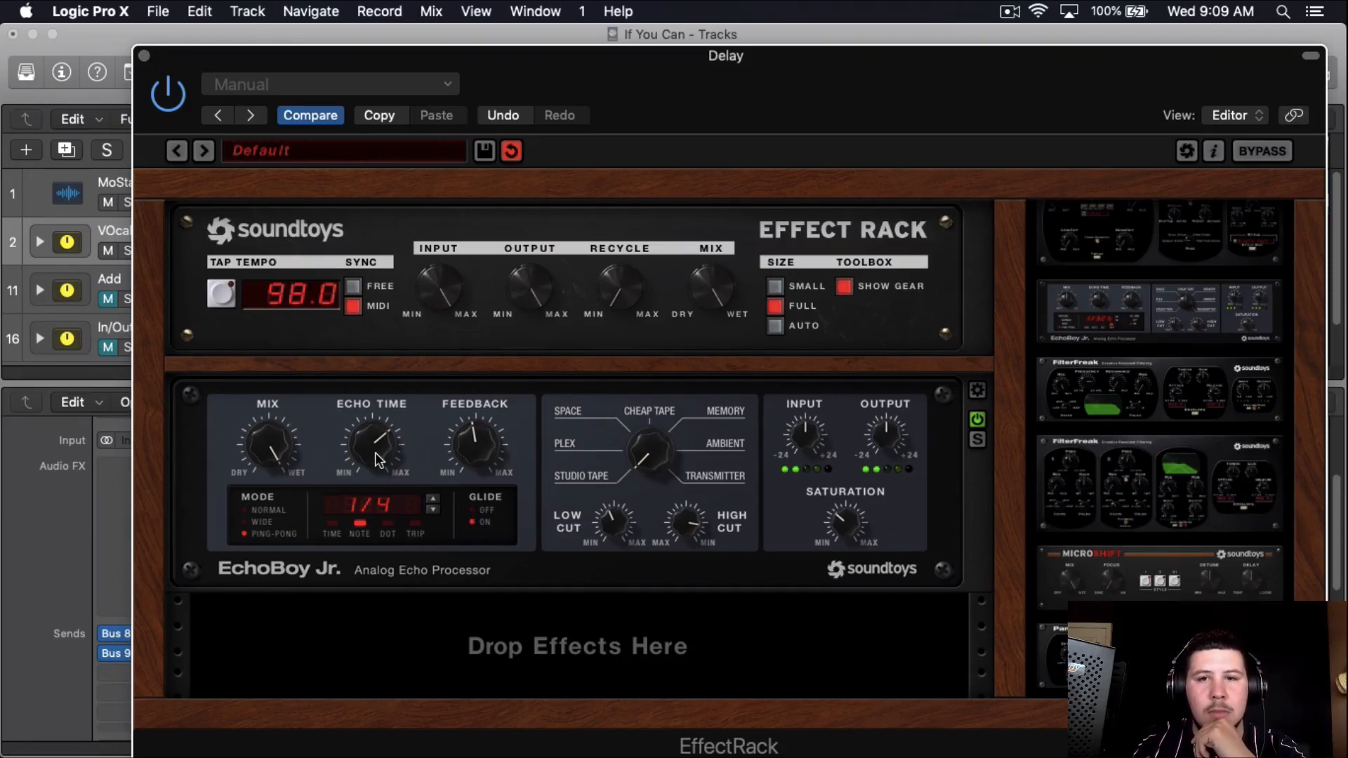
left_click_drag(375, 453, 378, 456)
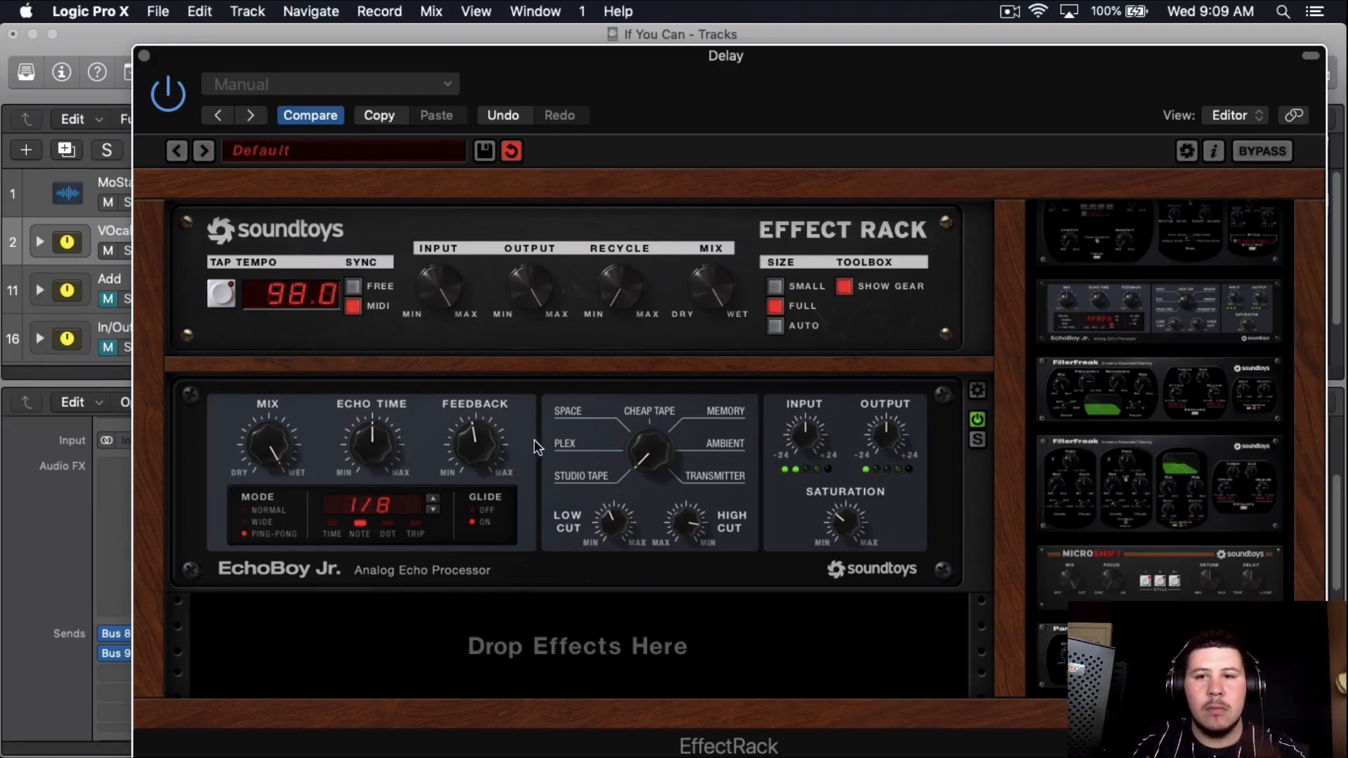
left_click(144, 56)
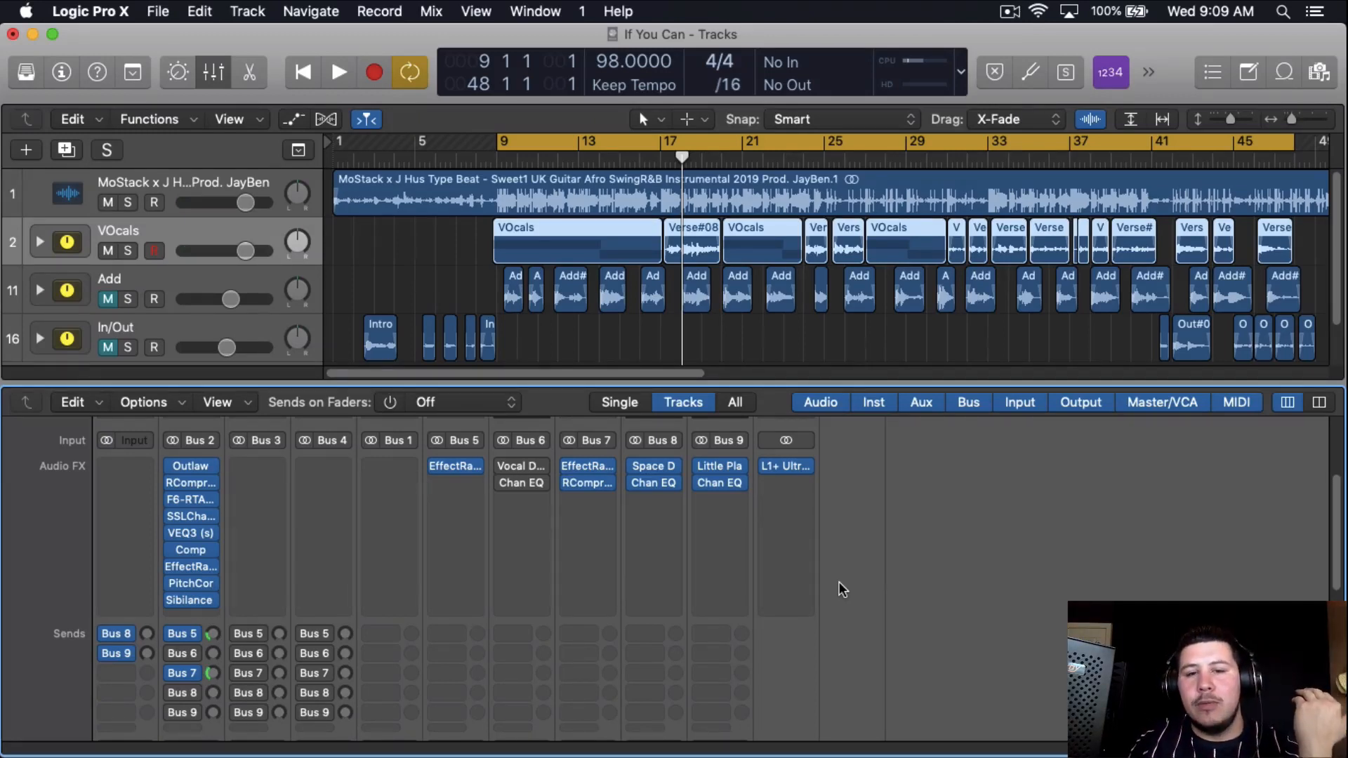
Reopen the Delay EffectRack, look through the available Soundtoys effect modules, and close it again.
left_click(587, 467)
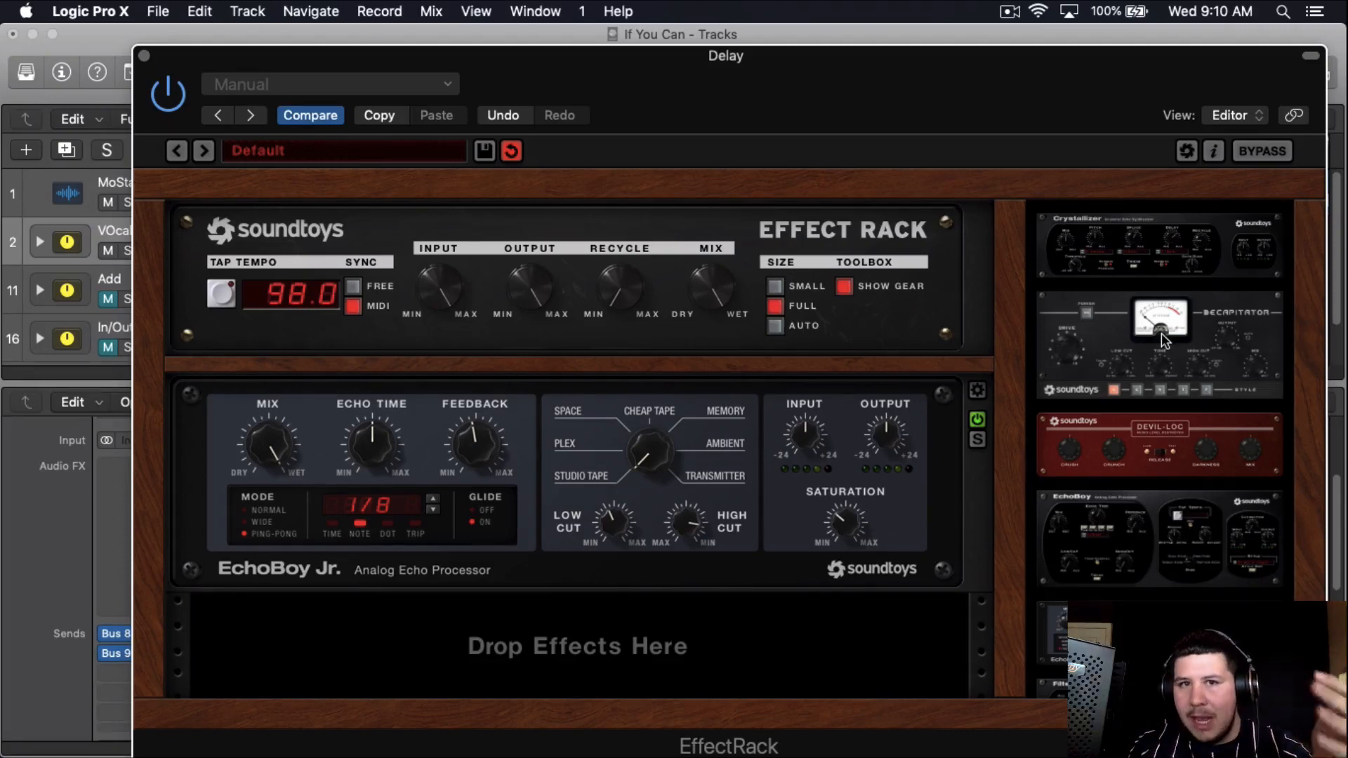
scroll(1161, 333, "down", 10)
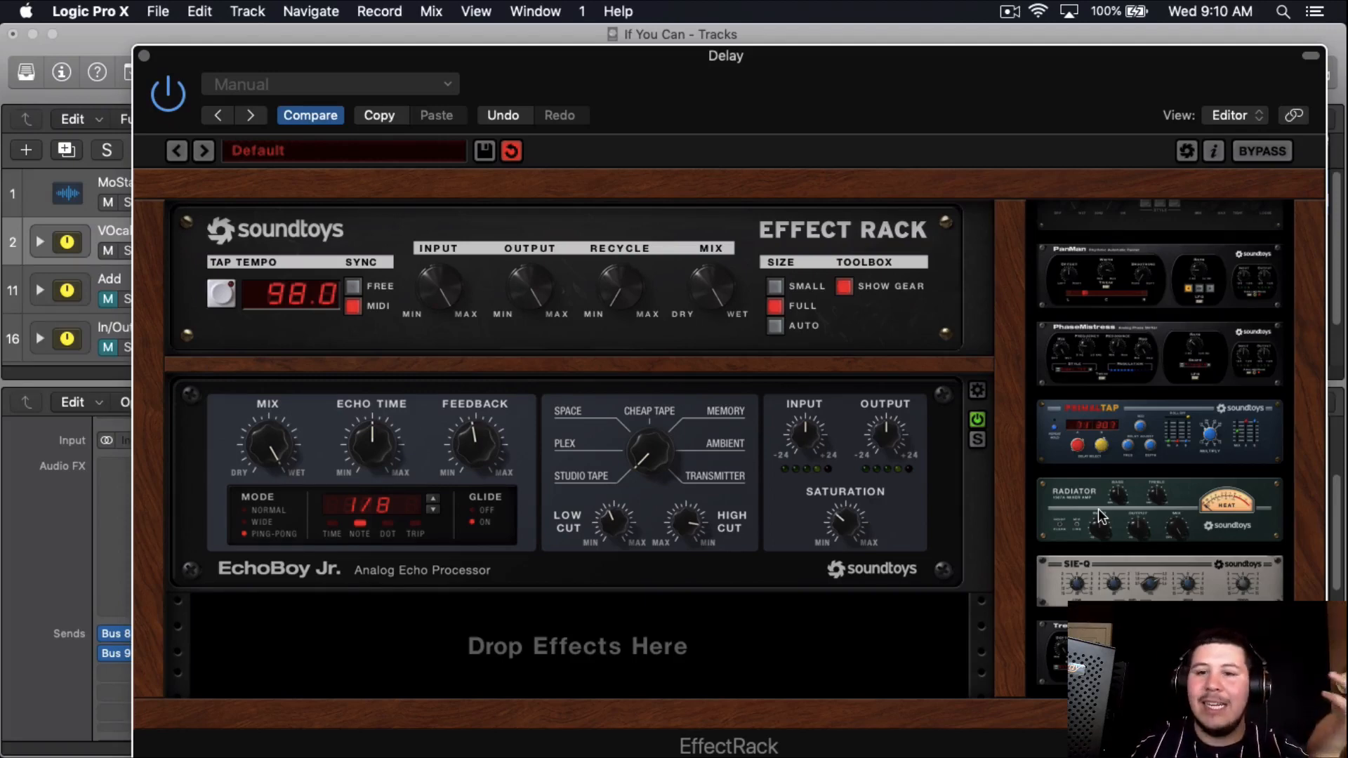
scroll(1106, 530, "up", 2)
scroll(1123, 527, "up", 2)
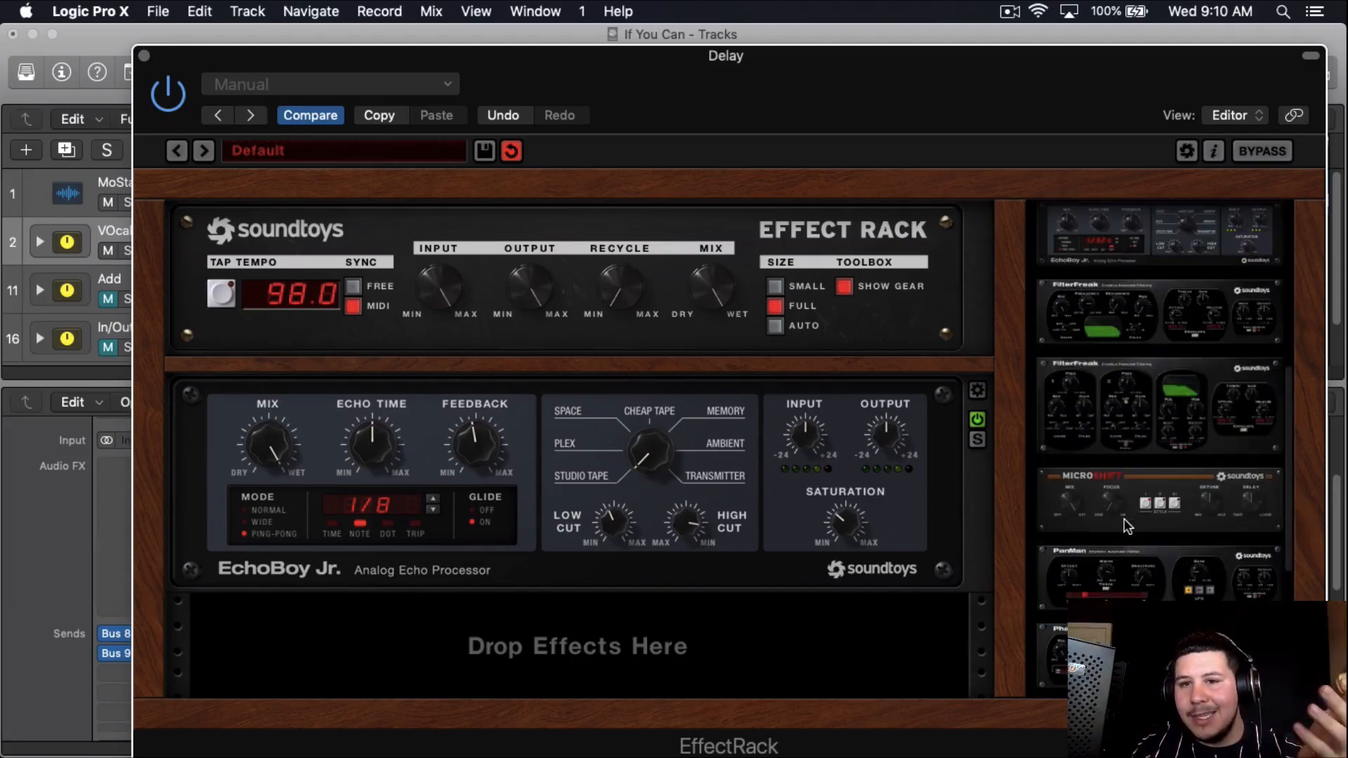
scroll(1127, 526, "up", 3)
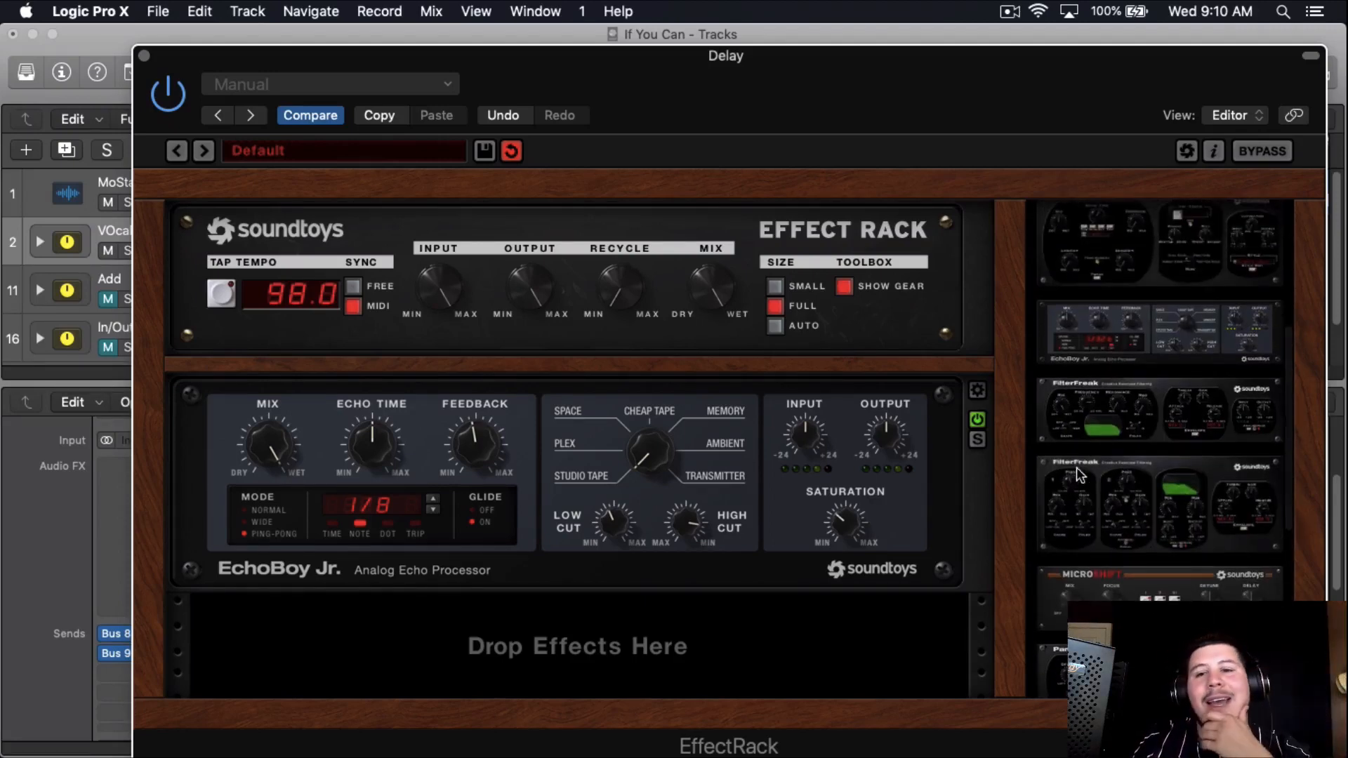
scroll(1152, 436, "up", 2)
scroll(1149, 428, "up", 3)
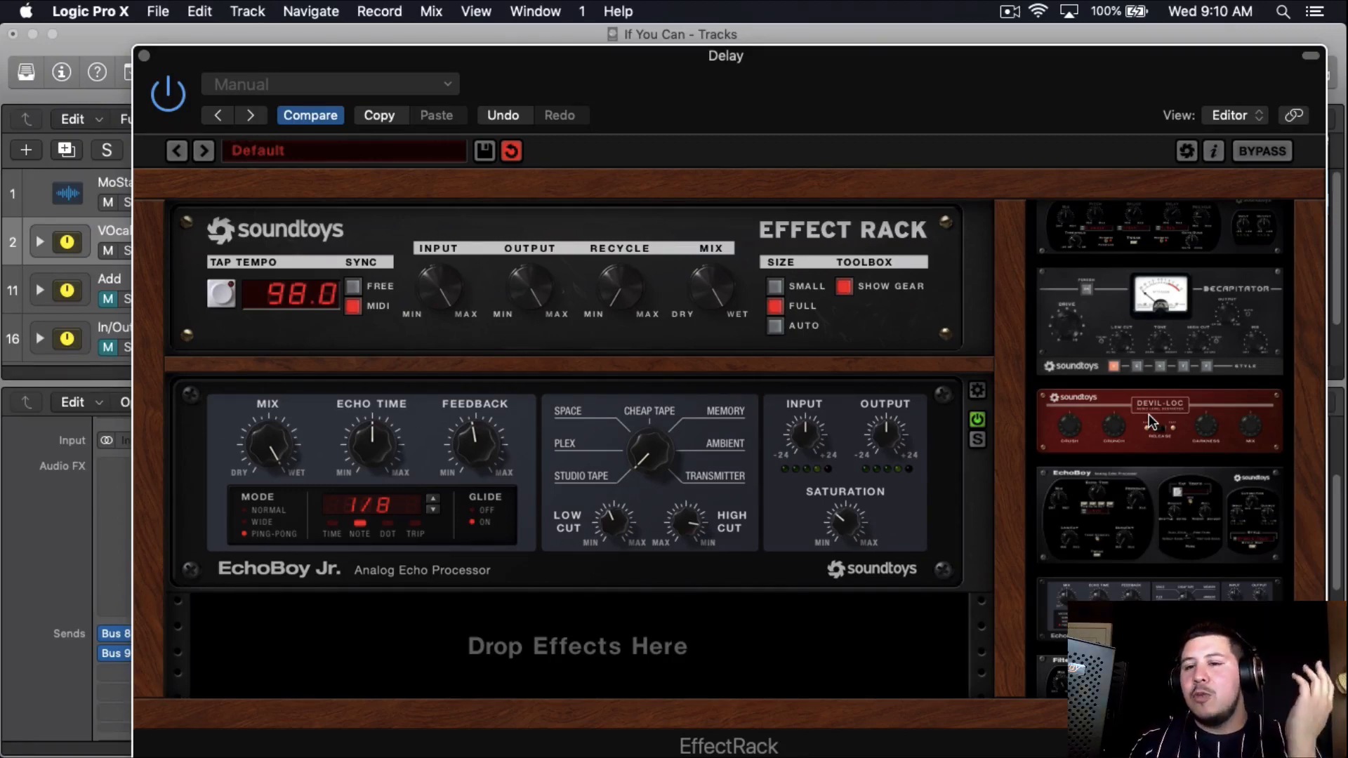
scroll(1150, 421, "up", 1)
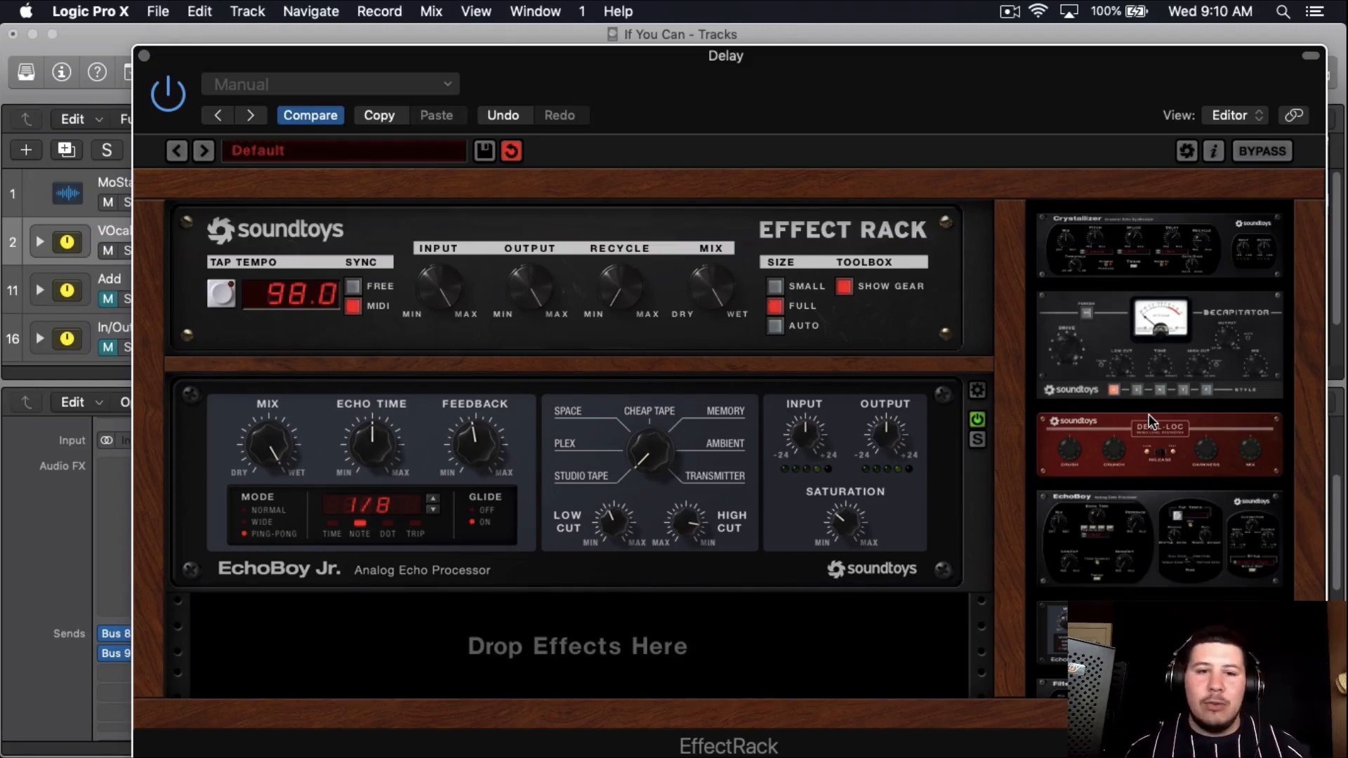
left_click(144, 56)
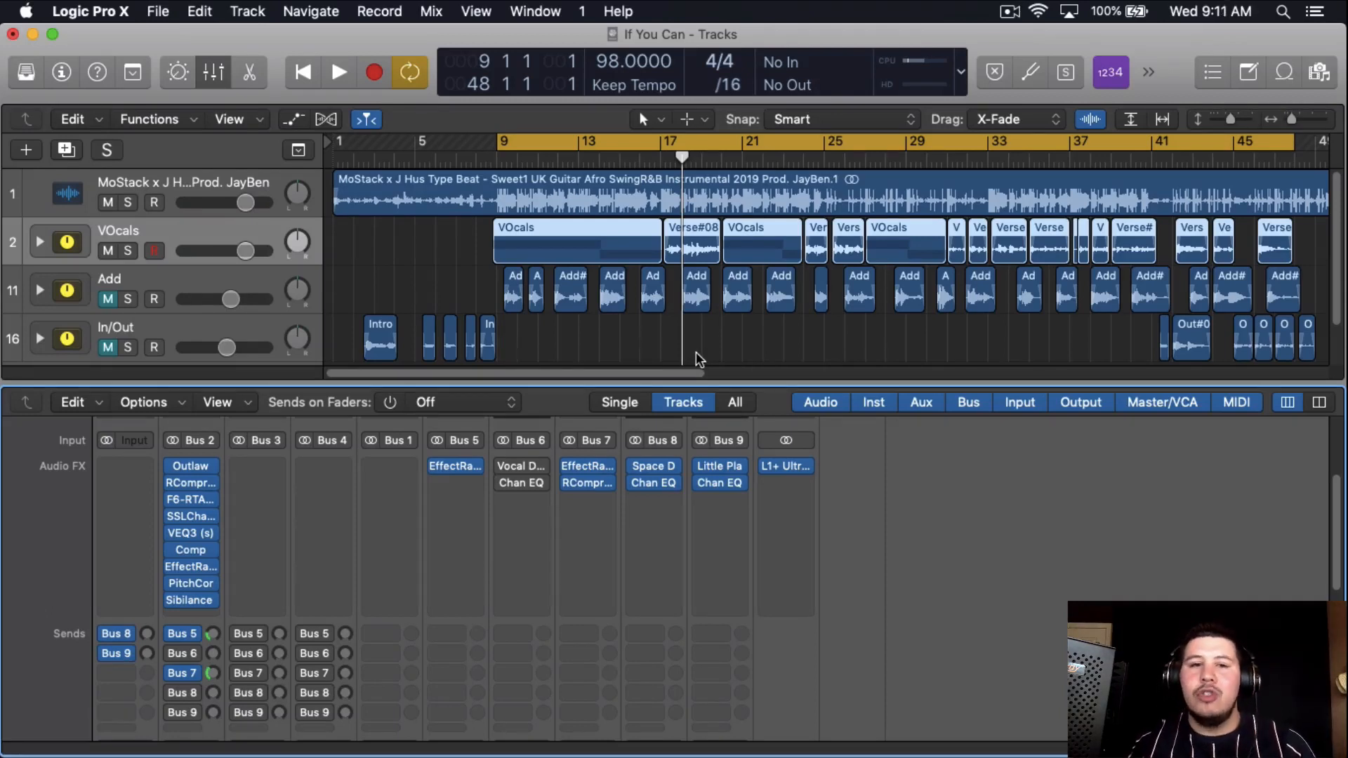